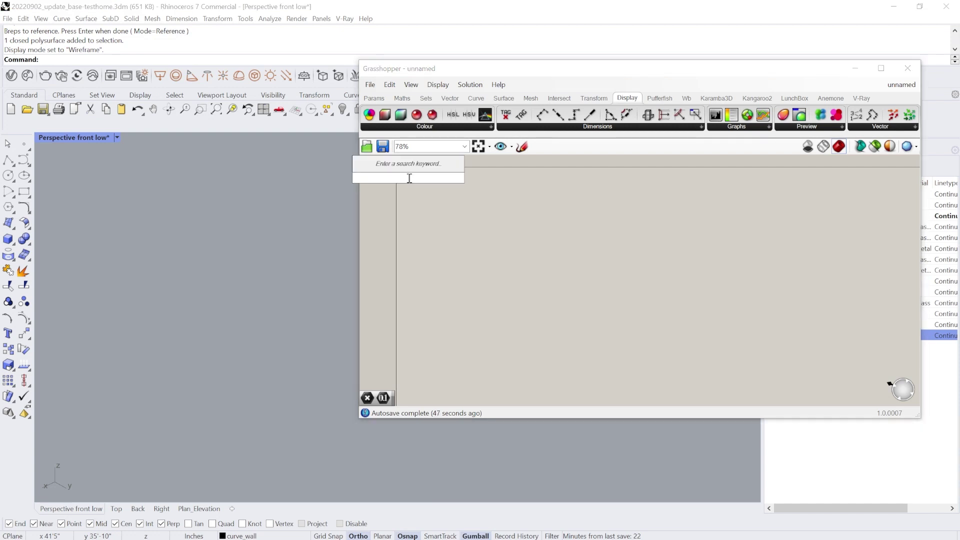
Add a panel to the Grasshopper canvas containing the text "VORONOI WINDOW"
text(panel)
key(Return)
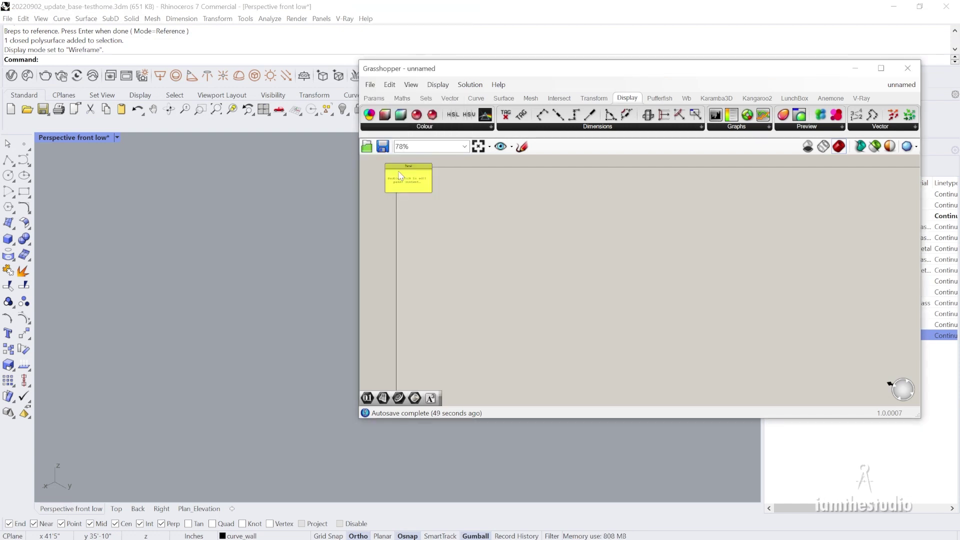
scroll(426, 193, up, 5)
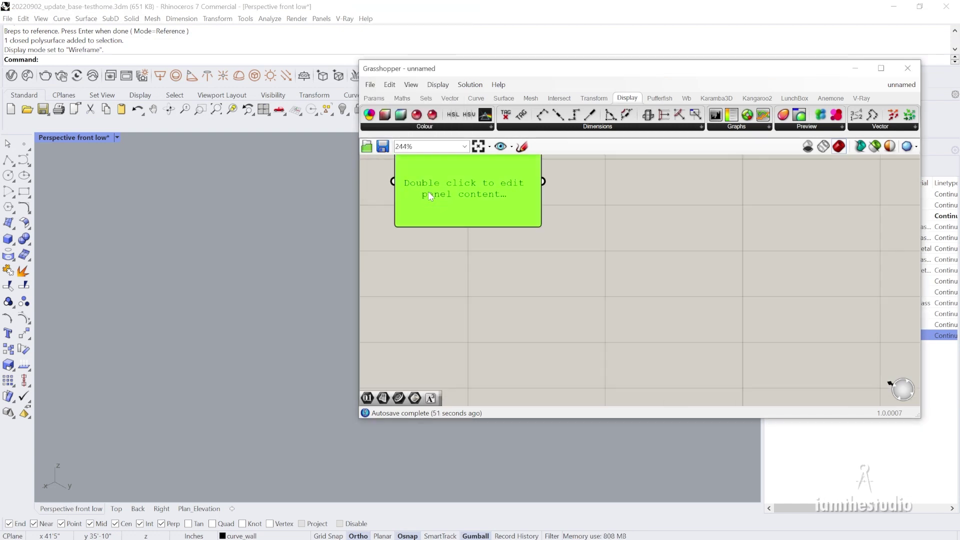
double_click(437, 190)
text(VORONO)
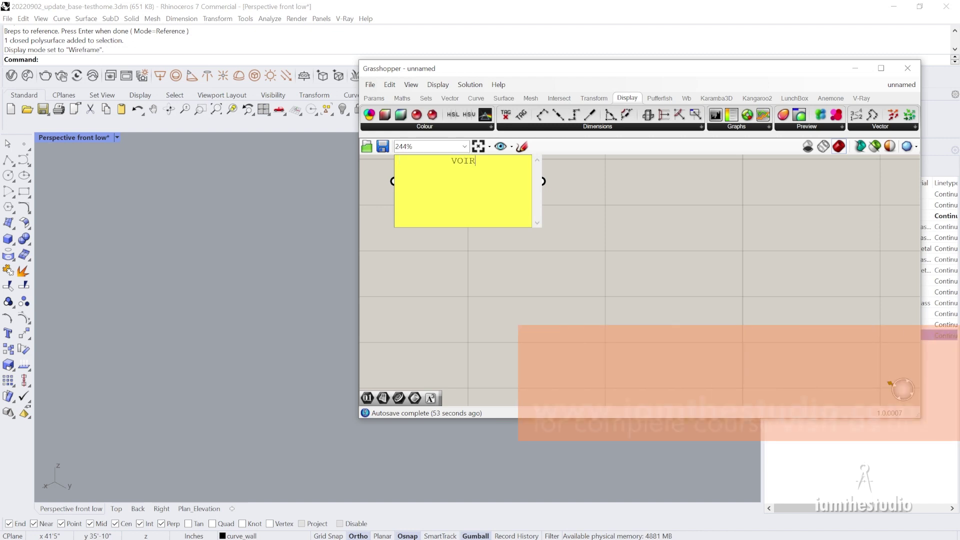
text(I WINDOW)
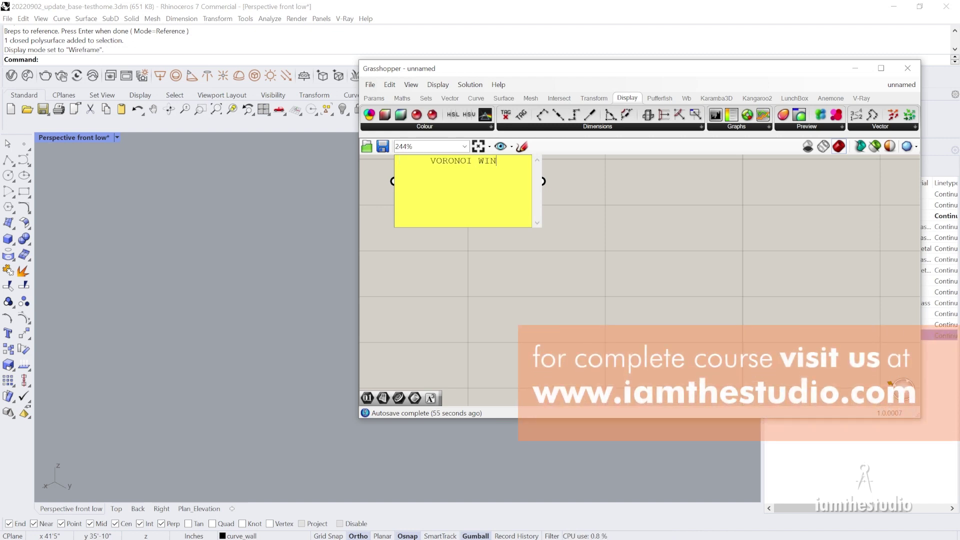
click(467, 235)
scroll(467, 235, down, 4)
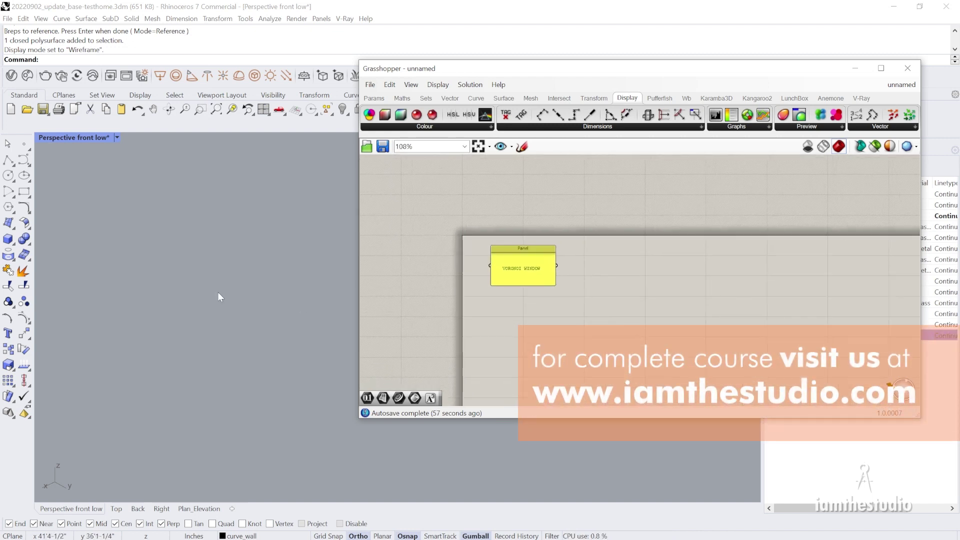
click(203, 290)
scroll(202, 285, down, 7)
scroll(210, 284, up, 10)
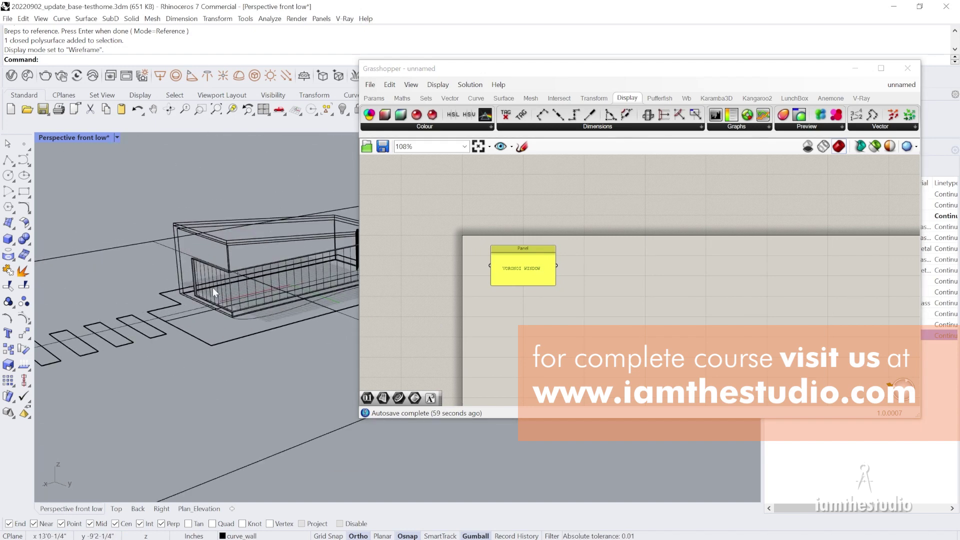
right_drag(215, 295, 250, 328)
click(241, 328)
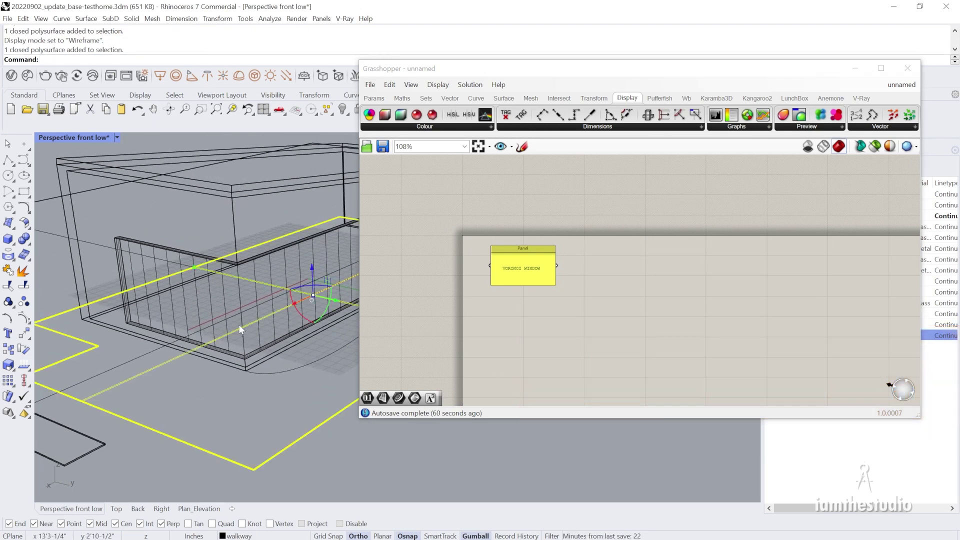
scroll(239, 325, down, 4)
click(232, 307)
click(237, 308)
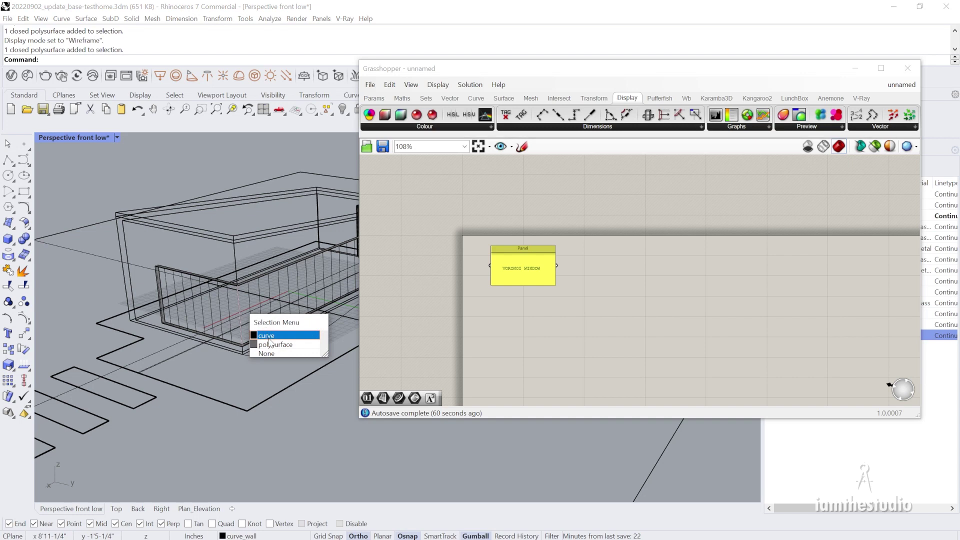
click(293, 215)
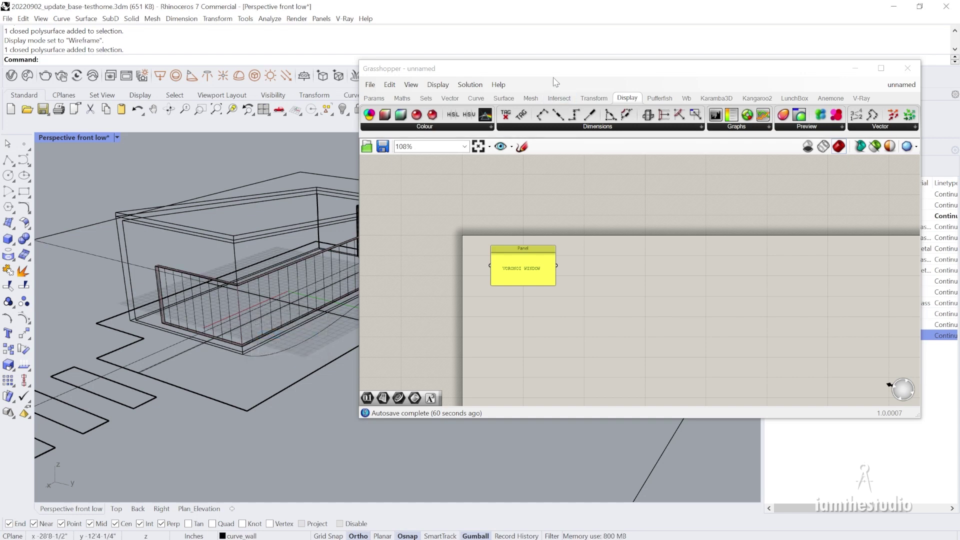
Move the Grasshopper window clear of the layer list and turn off the A-Mullion layer
drag(554, 72, 527, 337)
click(878, 248)
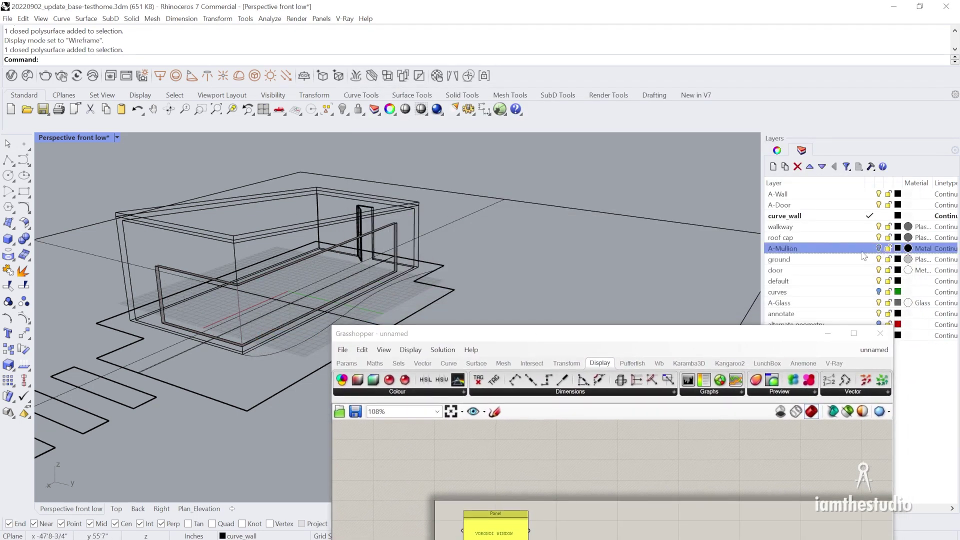
Explode the L-shaped glass window polysurface into separate surfaces and clear the selection
right_drag(241, 311, 255, 316)
scroll(256, 316, up, 4)
click(268, 316)
scroll(265, 315, up, 5)
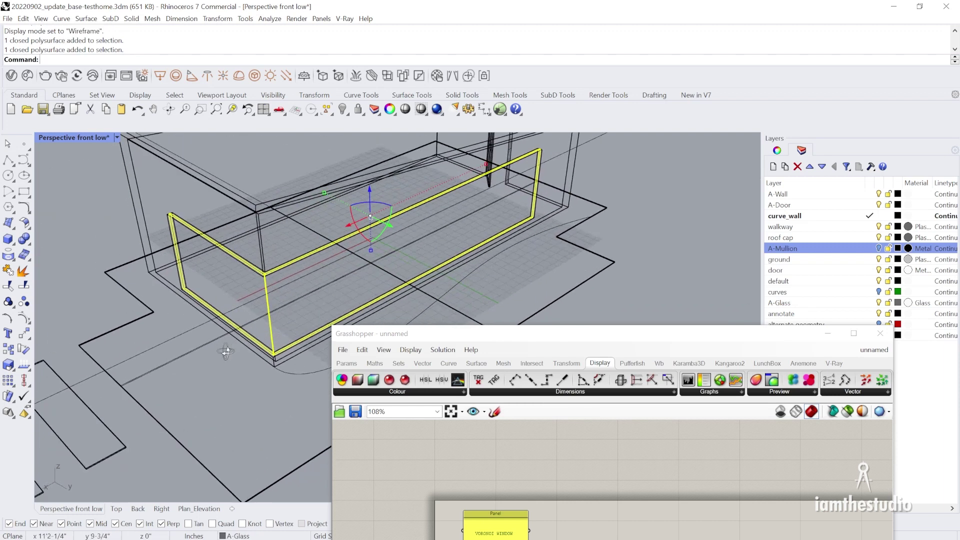
text(Explode)
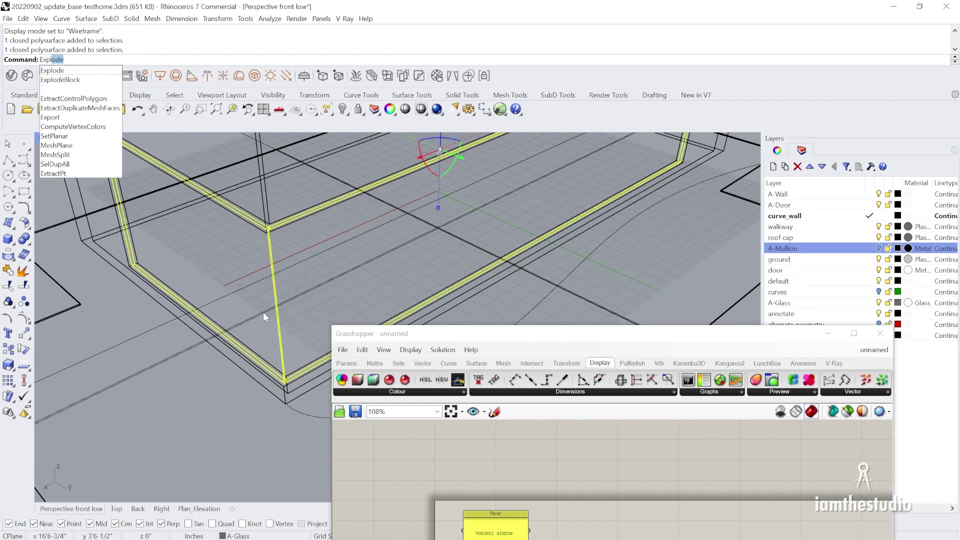
key(Return)
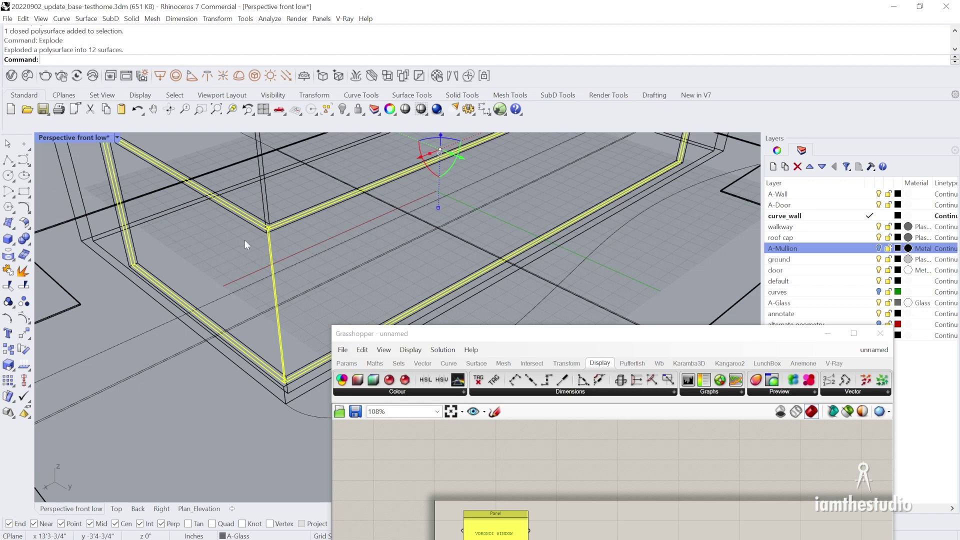
click(212, 276)
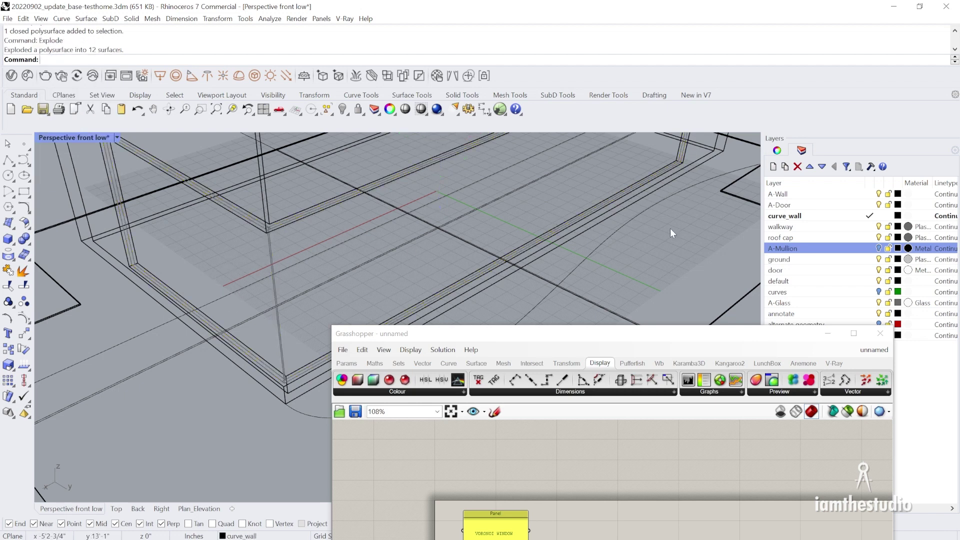
Create three new layers named GH, gh_window and gh_panel, moving the Grasshopper window clear of the layer list
drag(475, 333, 225, 300)
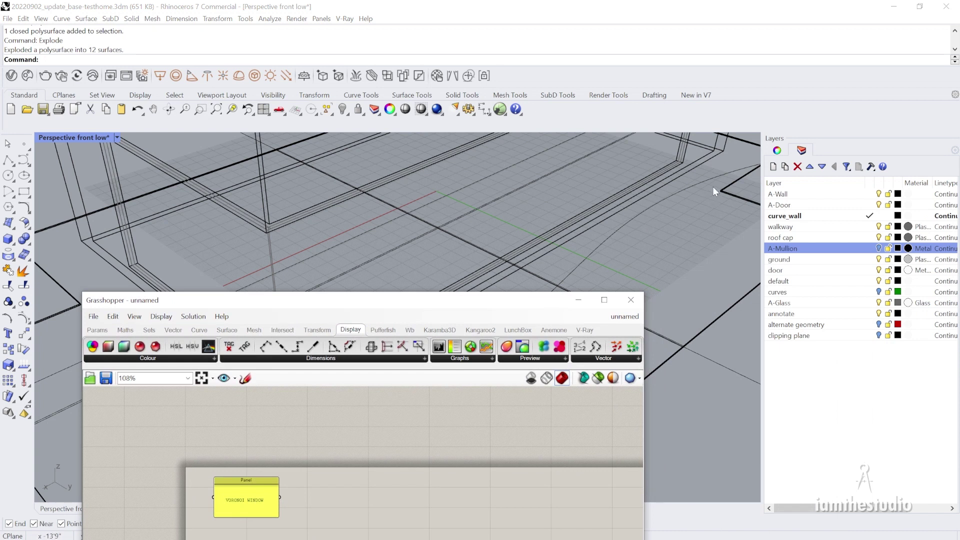
click(773, 166)
text(GH)
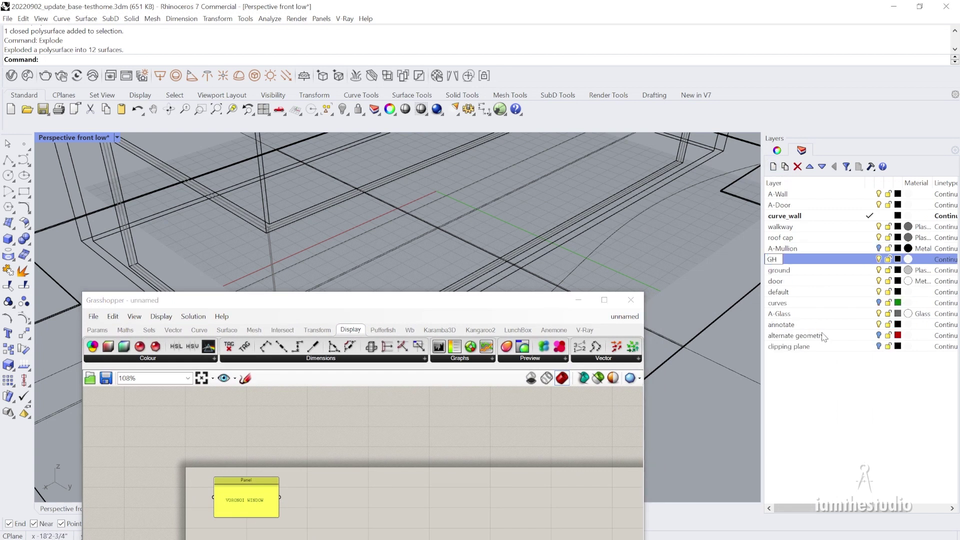
click(773, 166)
text(window)
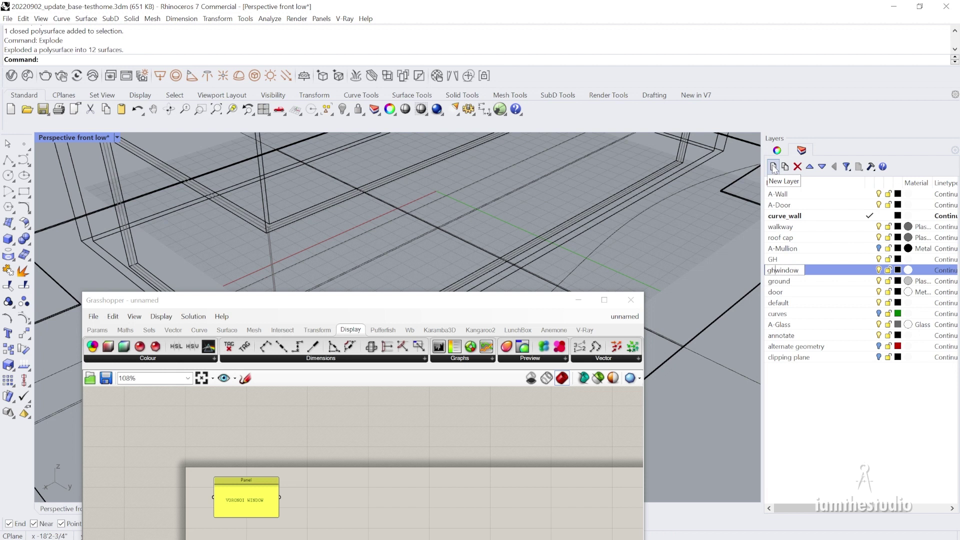
text(_)
key(Return)
click(773, 166)
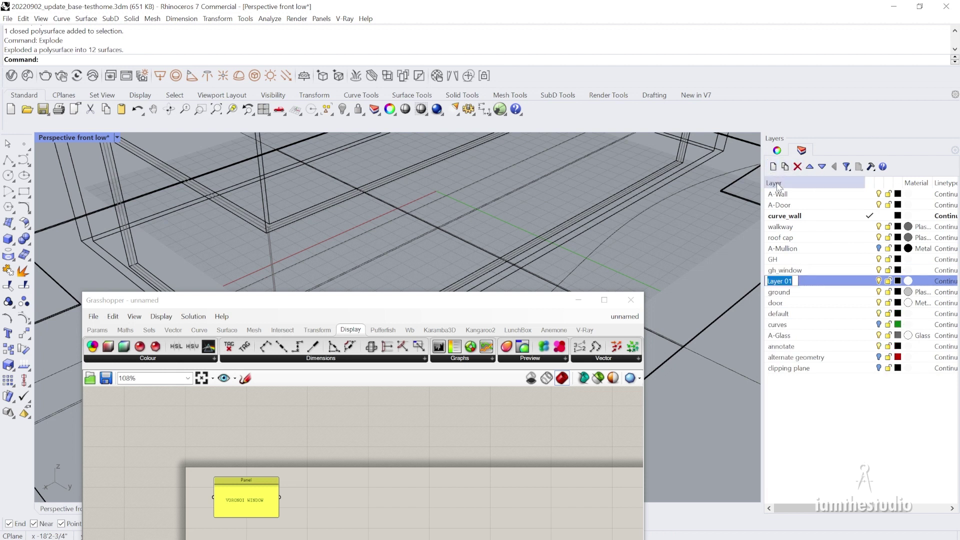
text(gh_pane;)
key(Return)
click(782, 281)
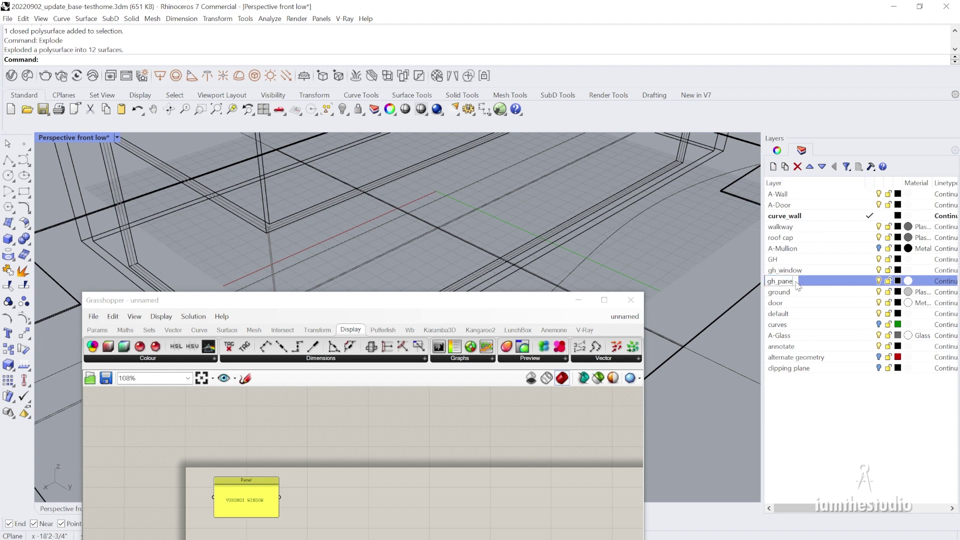
Nest the gh_window and gh_panel layers under the GH layer
click(787, 271)
click(786, 282)
click(786, 272)
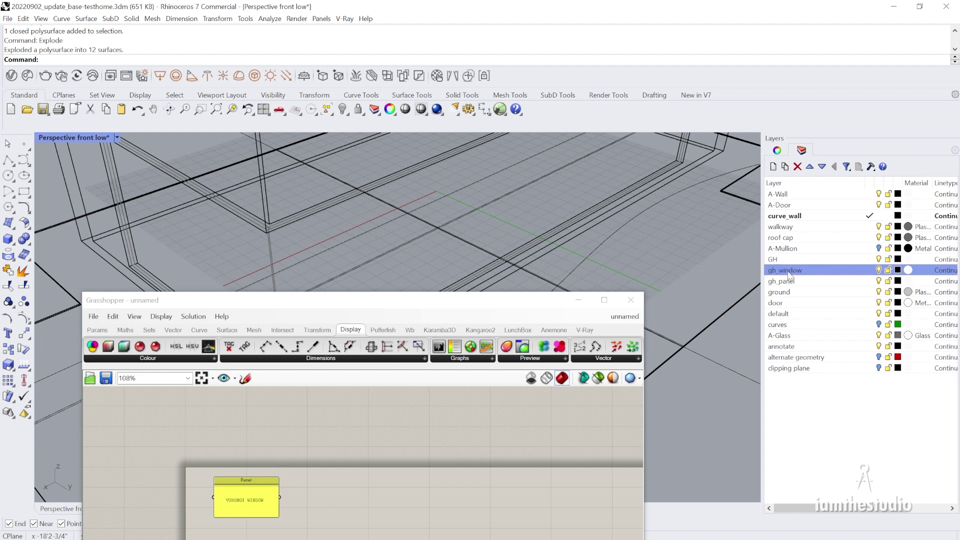
shift+click(786, 279)
drag(787, 272, 787, 260)
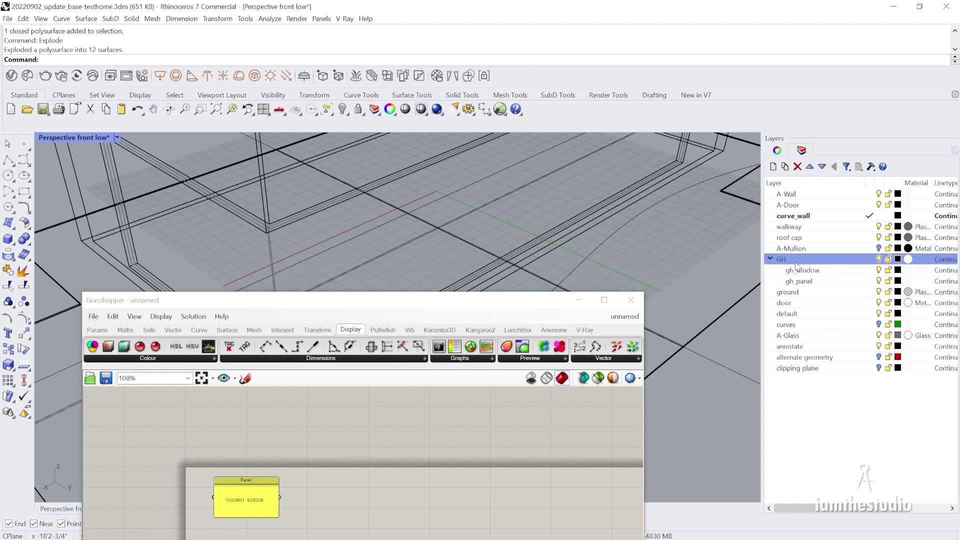
click(801, 270)
Move the Grasshopper window off the front corner of the building and select the outer glass surface on the long side
drag(411, 302, 713, 218)
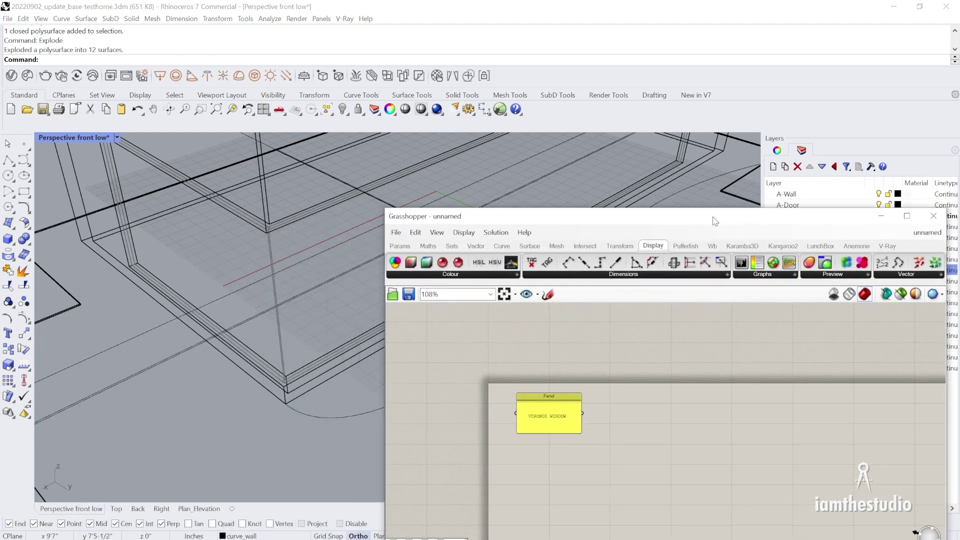
click(252, 251)
click(281, 352)
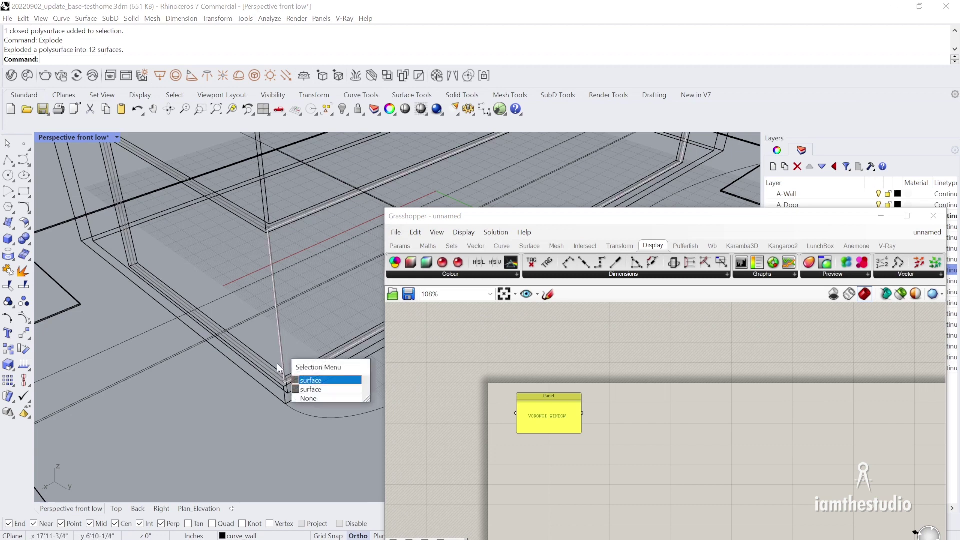
click(277, 363)
scroll(277, 370, up, 3)
Add a Surface parameter below the VORONOI WINDOW panel and reference the selected long-side glass surface in it
click(531, 413)
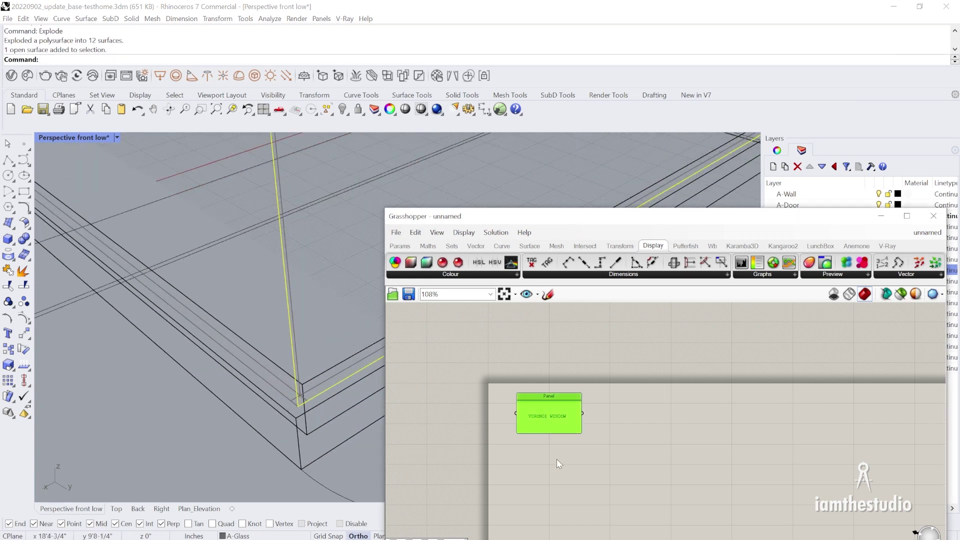
right_drag(557, 458, 554, 392)
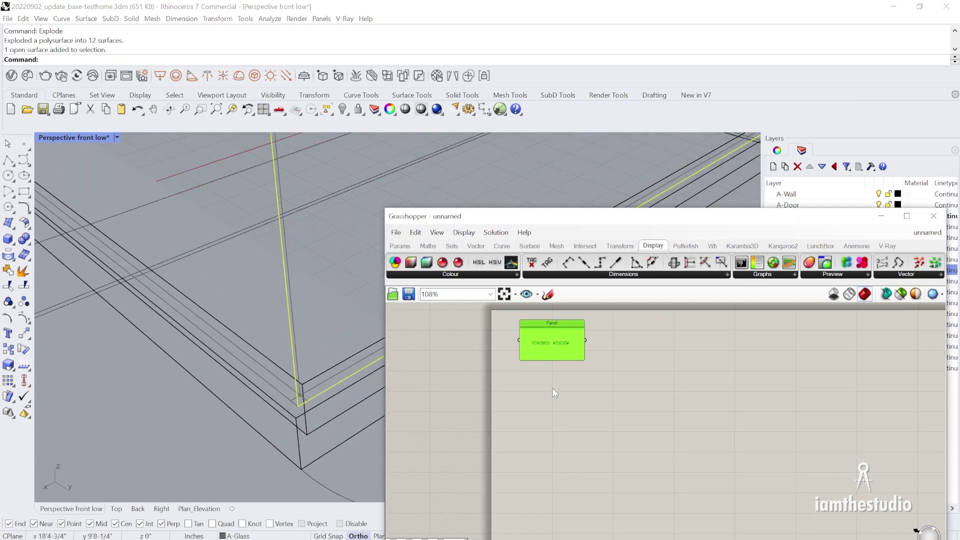
double_click(535, 413)
text(surf)
key(Return)
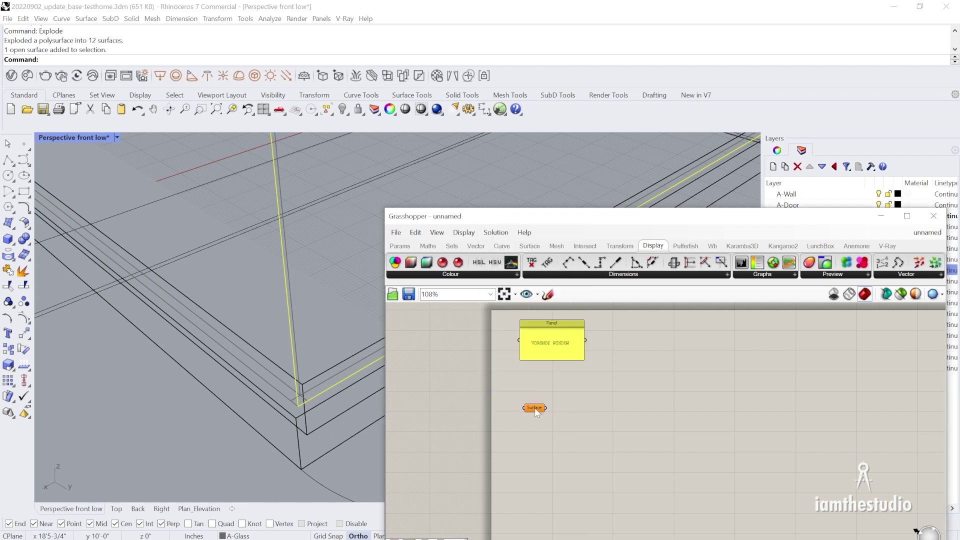
scroll(535, 409, up, 3)
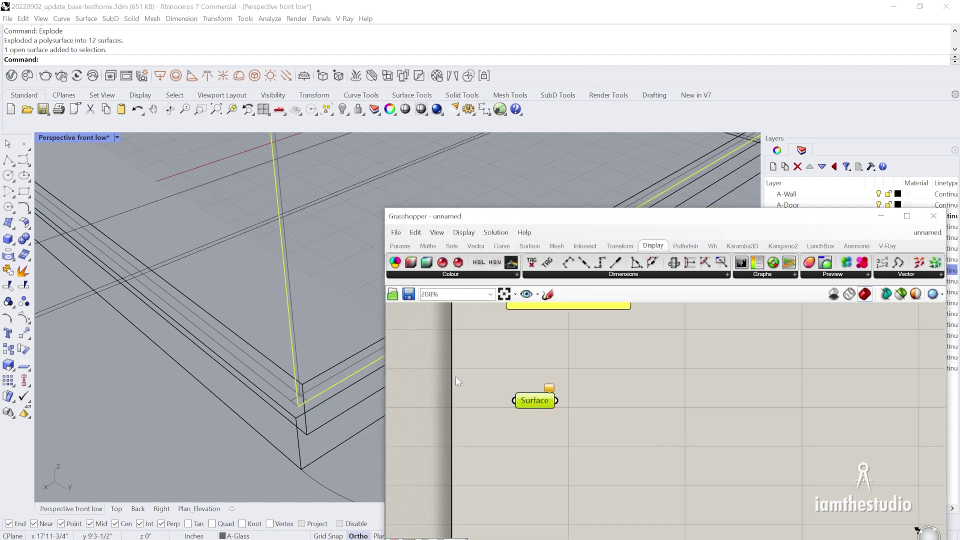
right_click(538, 388)
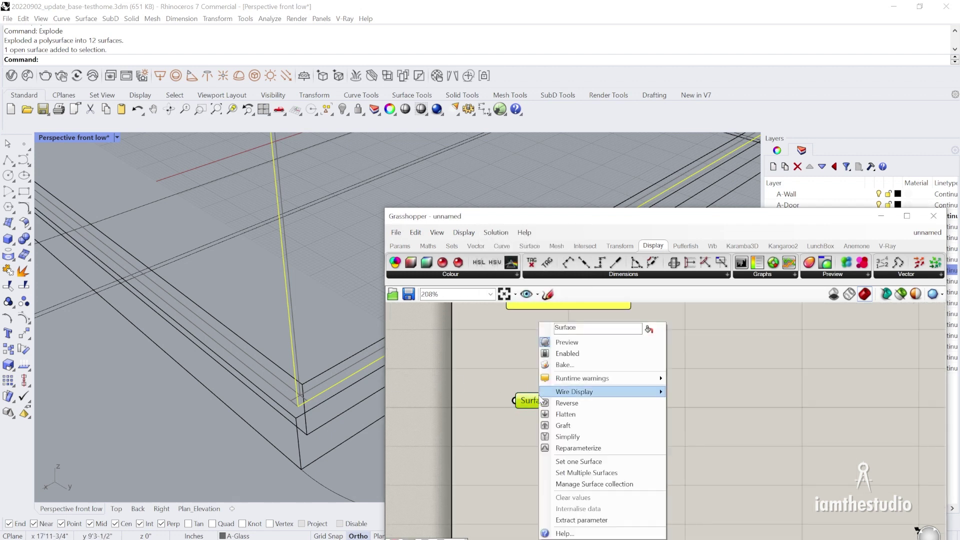
click(591, 460)
click(307, 331)
Select the outer glass surface on the short side and reference it in a second Surface parameter placed below the first
click(289, 397)
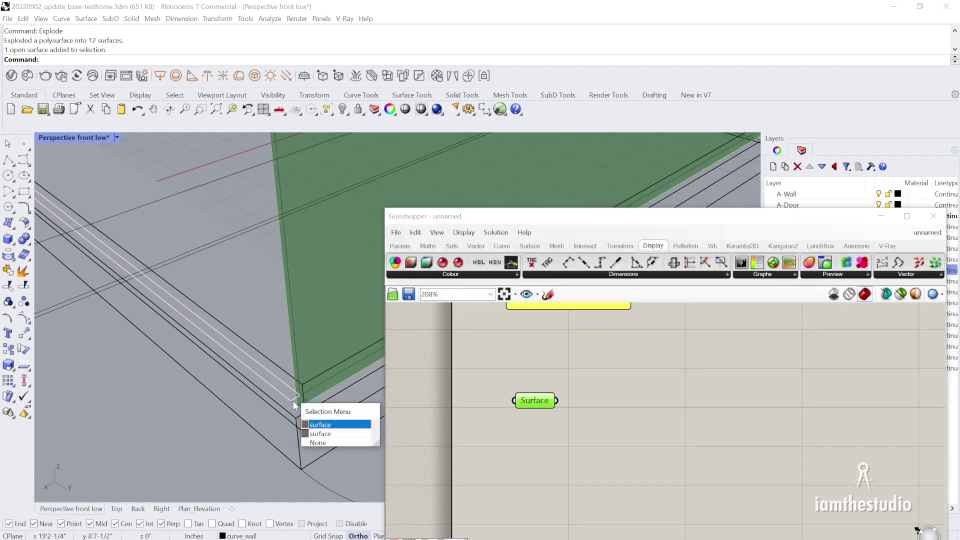
click(340, 431)
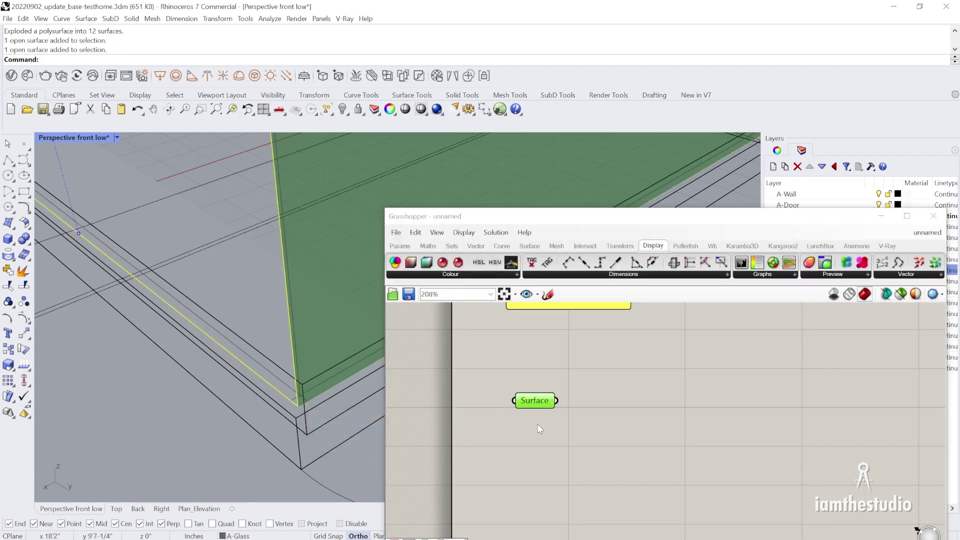
right_click(527, 402)
double_click(490, 445)
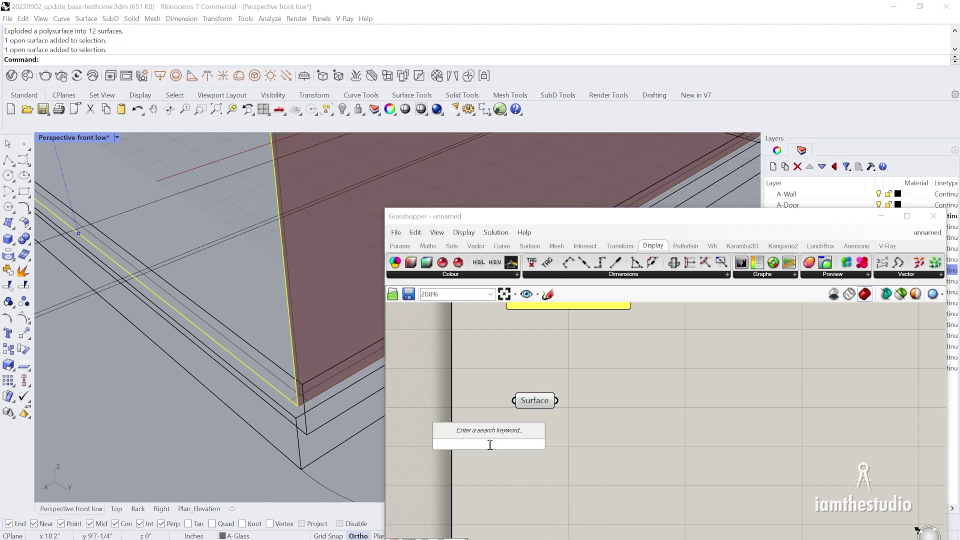
text(surface)
key(Return)
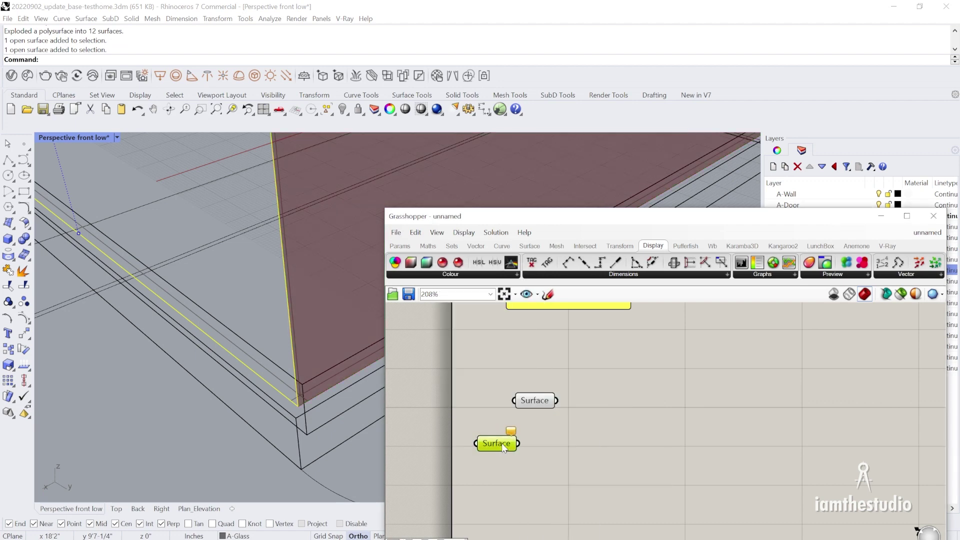
drag(504, 447, 545, 440)
right_click(540, 439)
click(555, 465)
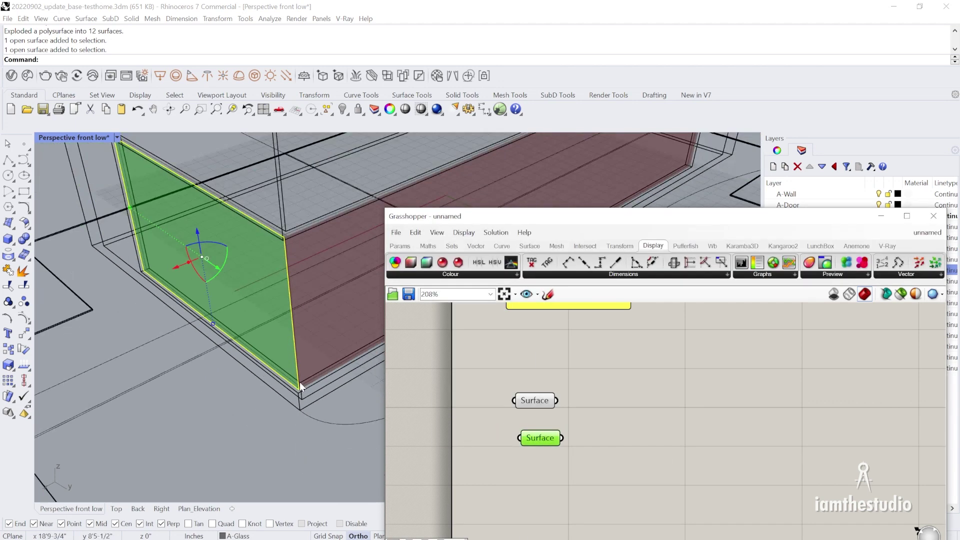
Clear the selection and move the Grasshopper window aside to examine the two referenced glass surfaces on the building
scroll(300, 386, down, 9)
scroll(281, 390, up, 4)
mouse_move(281, 390)
right_down()
mouse_move(300, 325)
mouse_move(269, 390)
mouse_move(287, 383)
right_up()
key(Escape)
drag(440, 216, 511, 125)
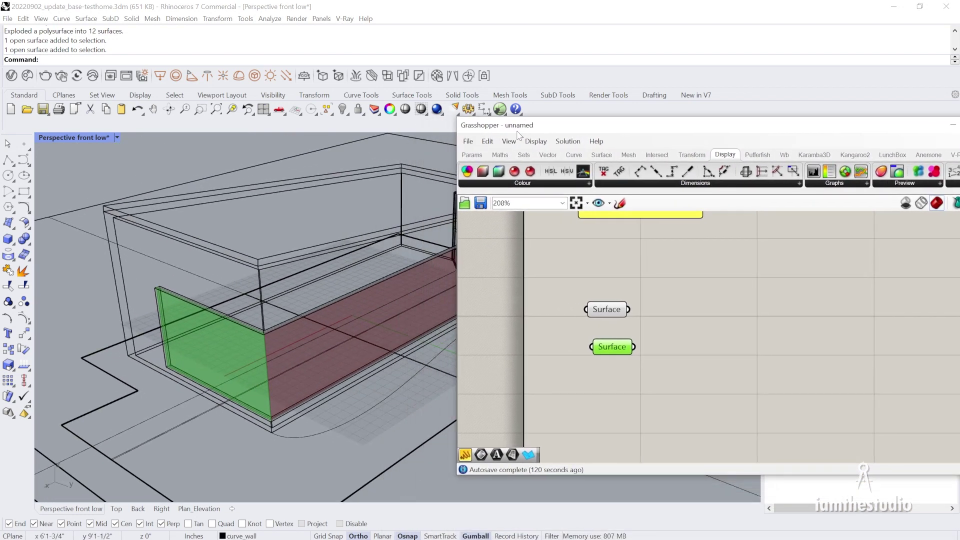
right_drag(349, 330, 246, 343)
right_drag(586, 358, 602, 361)
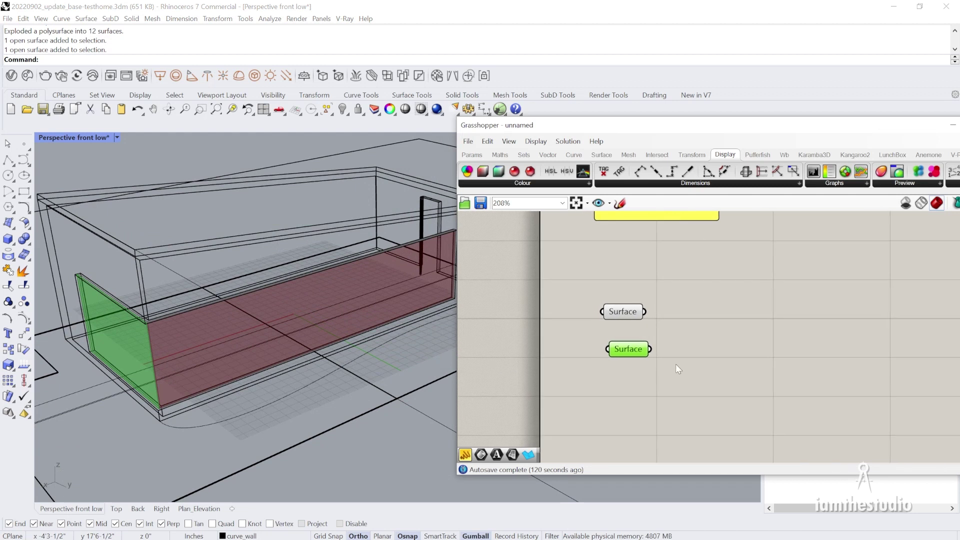
Line up the two Surface parameters and add a Populate 3D component beside them on the canvas
right_drag(676, 363, 628, 374)
drag(580, 320, 586, 320)
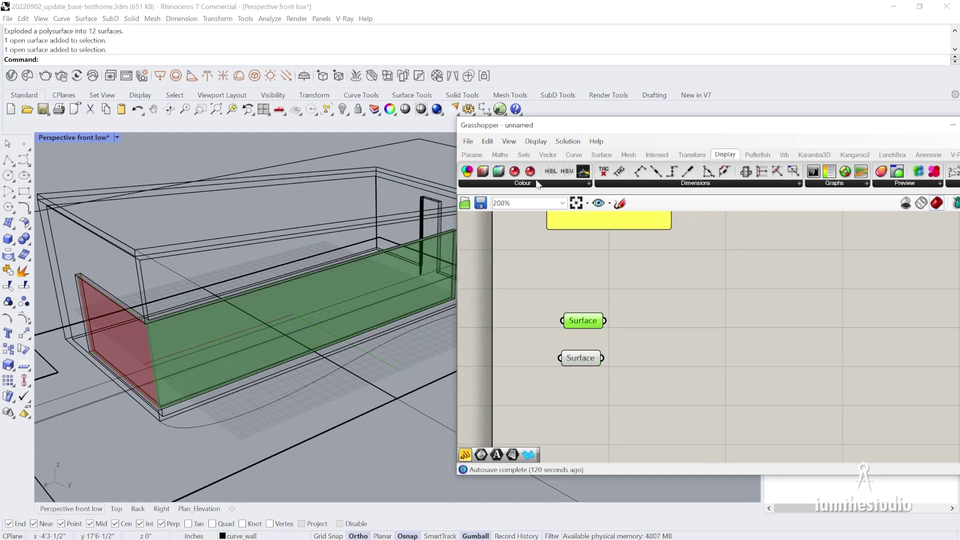
click(523, 155)
click(556, 156)
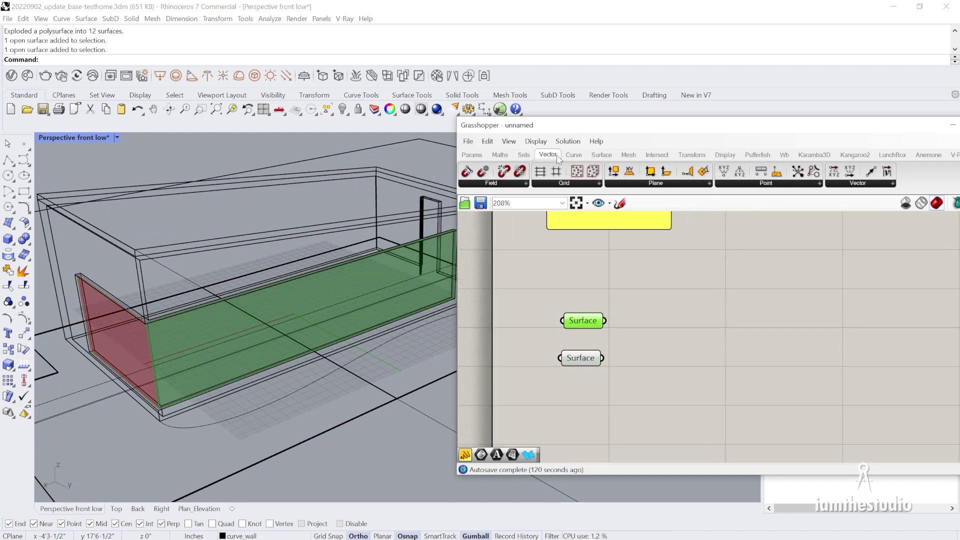
click(586, 185)
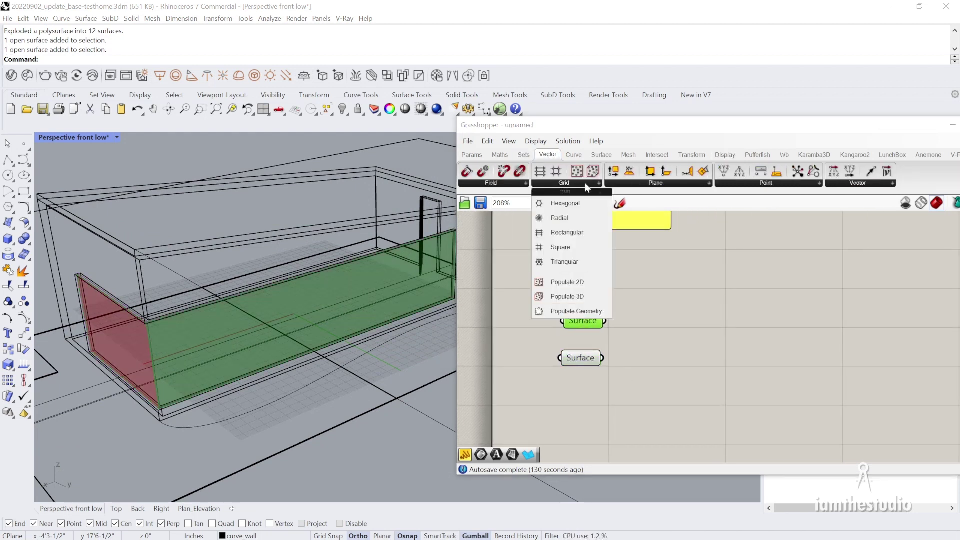
click(570, 296)
click(645, 375)
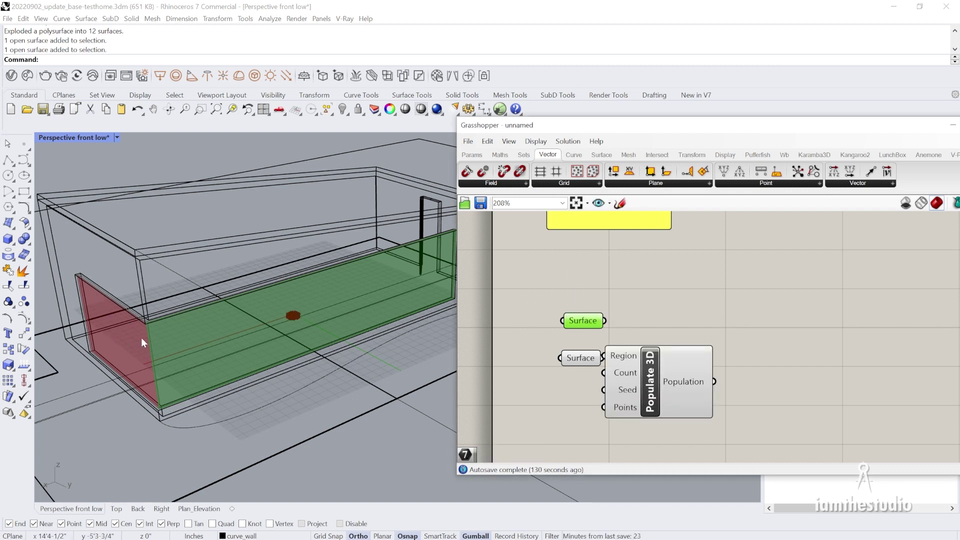
Move Populate 3D away from the Surface parameters and connect the long-side Surface to its Region input
scroll(199, 316, down, 3)
scroll(244, 301, up, 2)
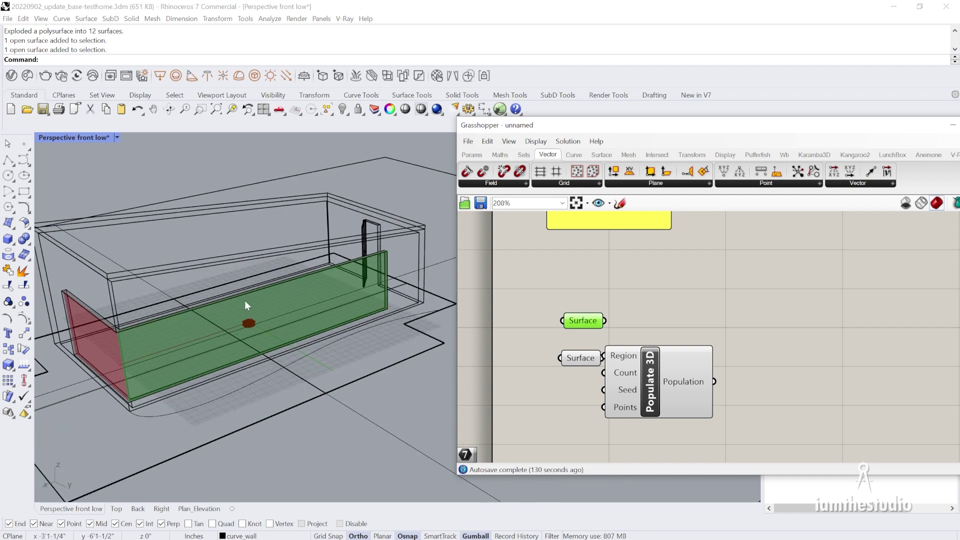
scroll(260, 201, up, 5)
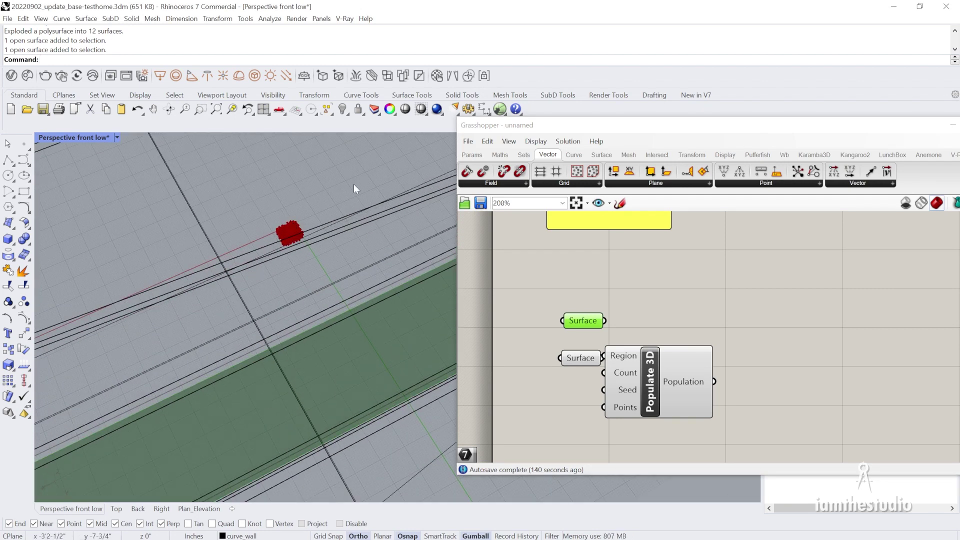
scroll(354, 189, down, 5)
right_drag(351, 205, 304, 246)
scroll(279, 288, up, 4)
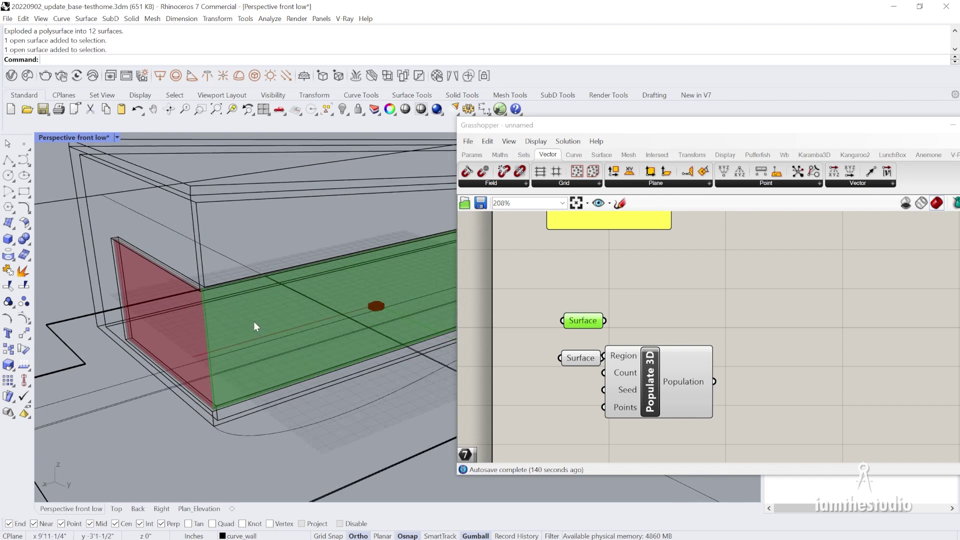
drag(621, 380, 707, 371)
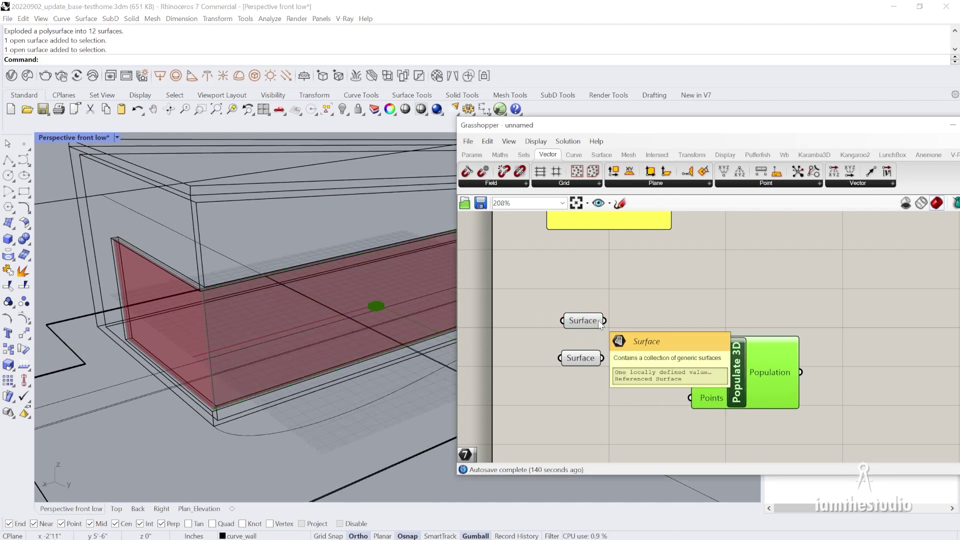
drag(604, 321, 688, 345)
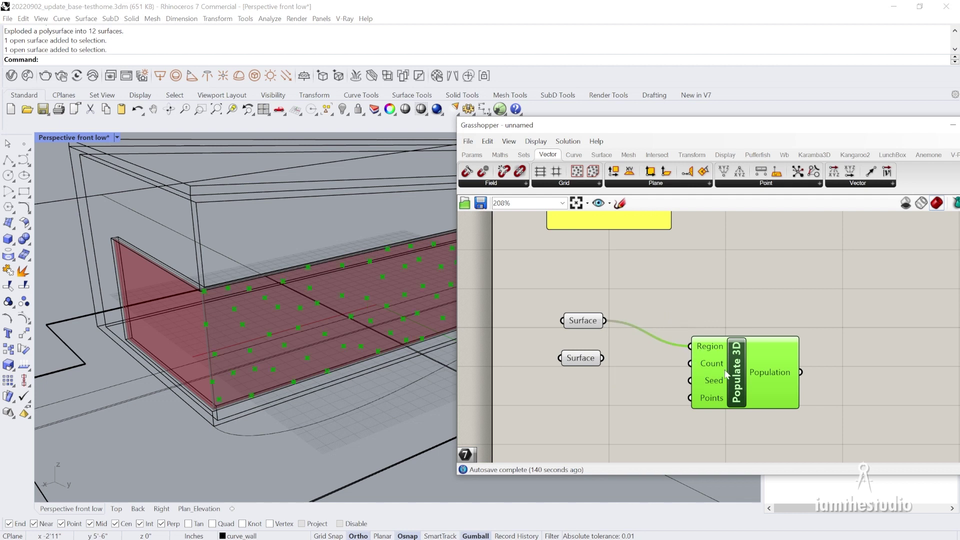
Check the Populate 3D inputs and reposition the component lower on the canvas, beside the two Surface parameters
mouse_move(720, 374)
mouse_move(711, 403)
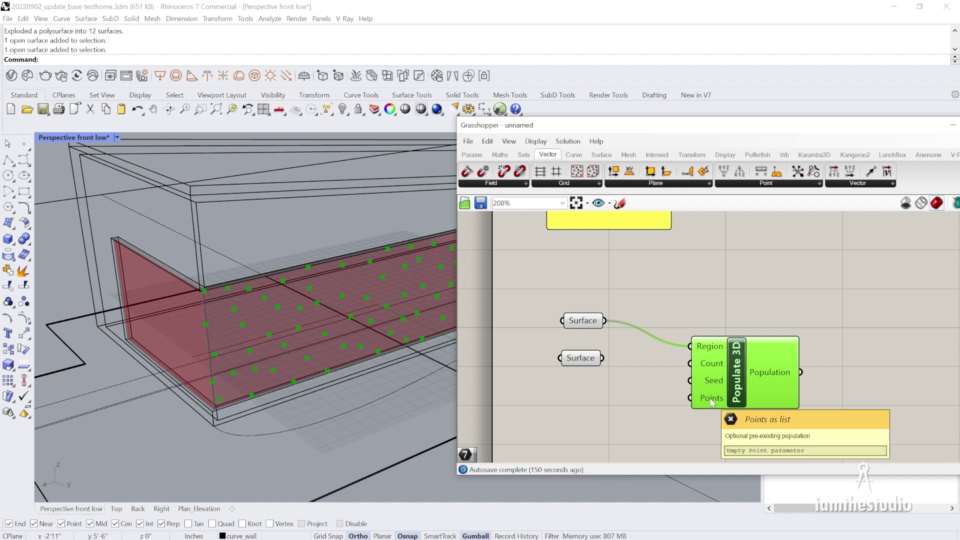
scroll(711, 402, down, 3)
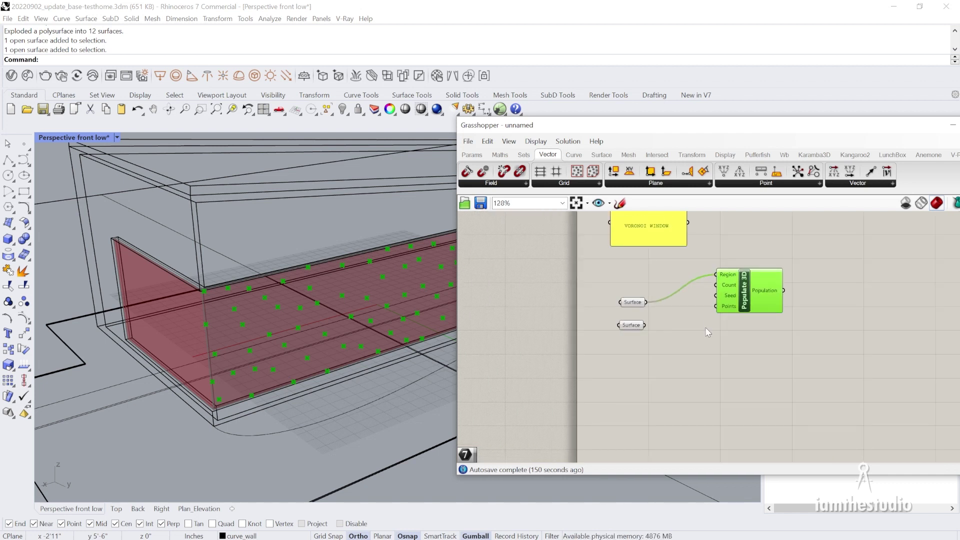
scroll(730, 280, up, 2)
drag(741, 272, 736, 335)
right_drag(682, 341, 683, 298)
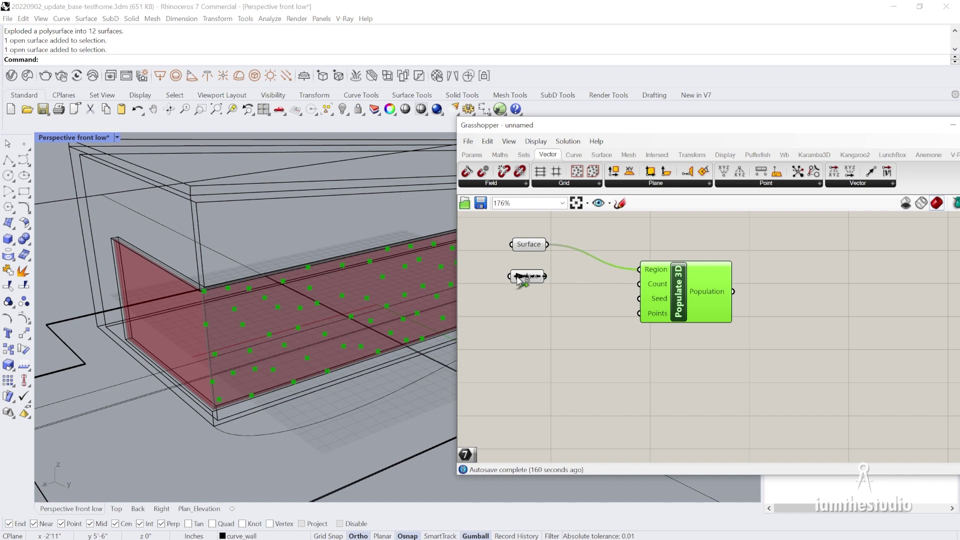
Try feeding the short-side Surface into the Region input as well, and disconnect it again
shift+drag(545, 276, 637, 271)
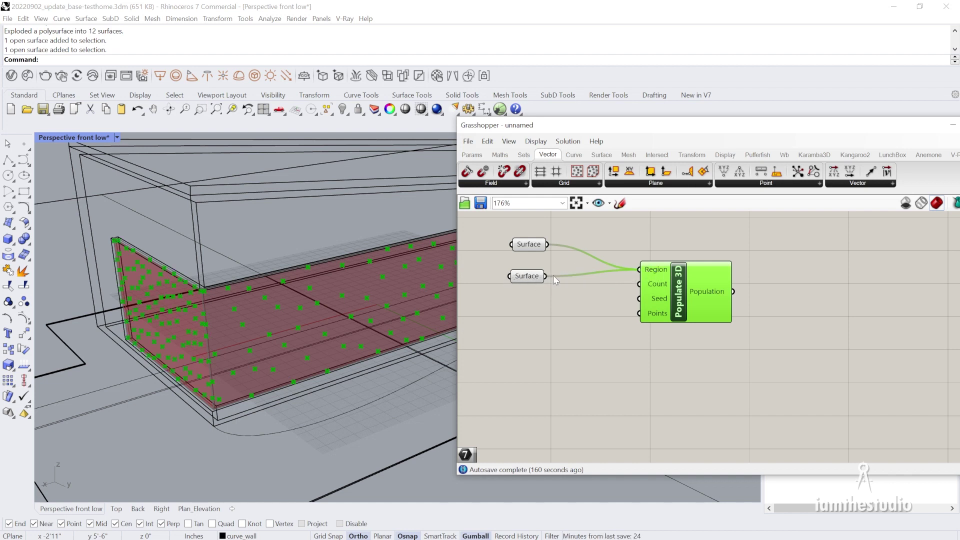
scroll(544, 264, up, 2)
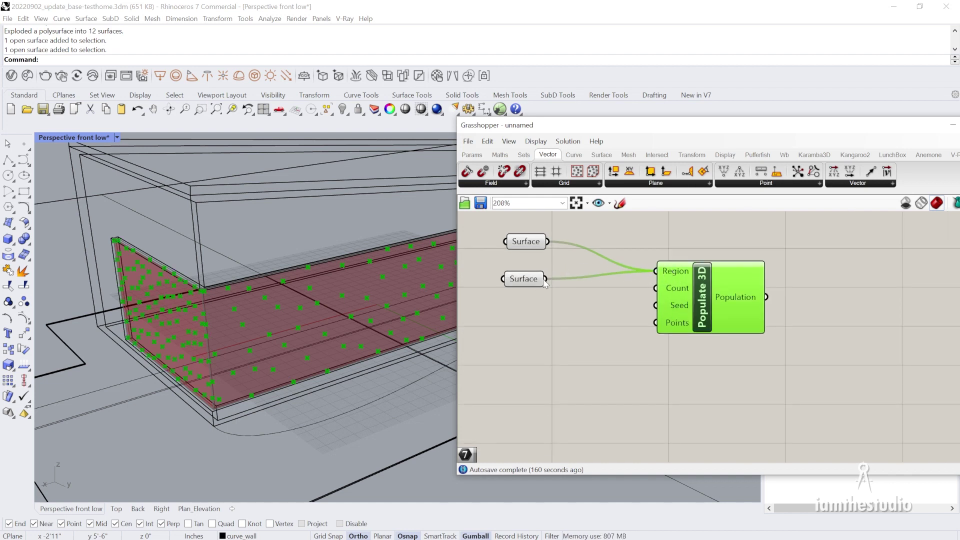
ctrl+drag(545, 279, 656, 270)
scroll(670, 305, down, 2)
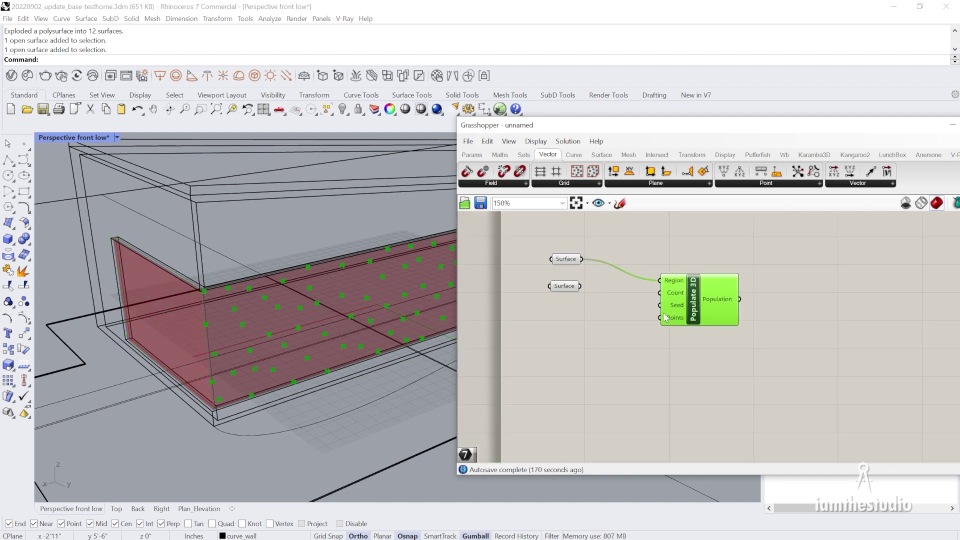
Add a planar Voronoi component after Populate 3D on the canvas
right_drag(663, 314, 617, 329)
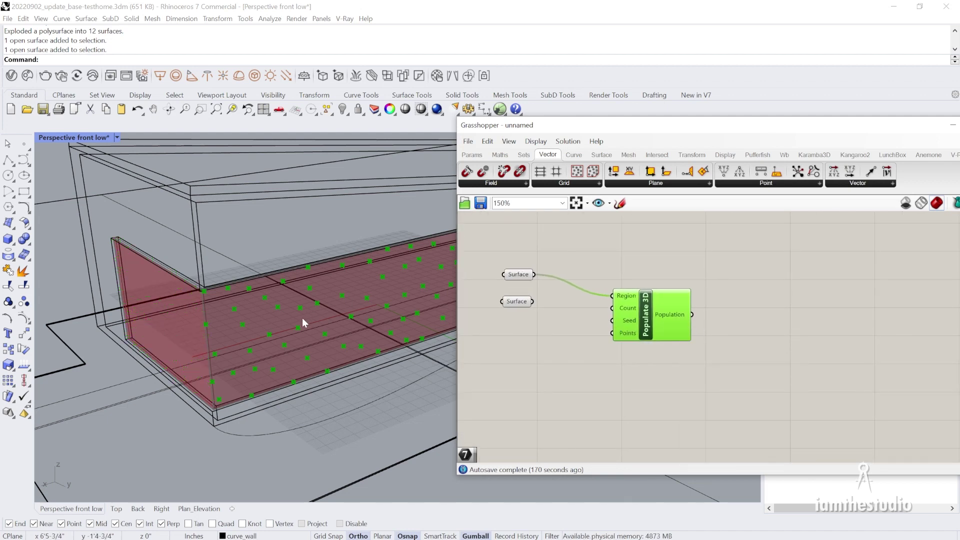
right_drag(302, 317, 257, 332)
double_click(762, 301)
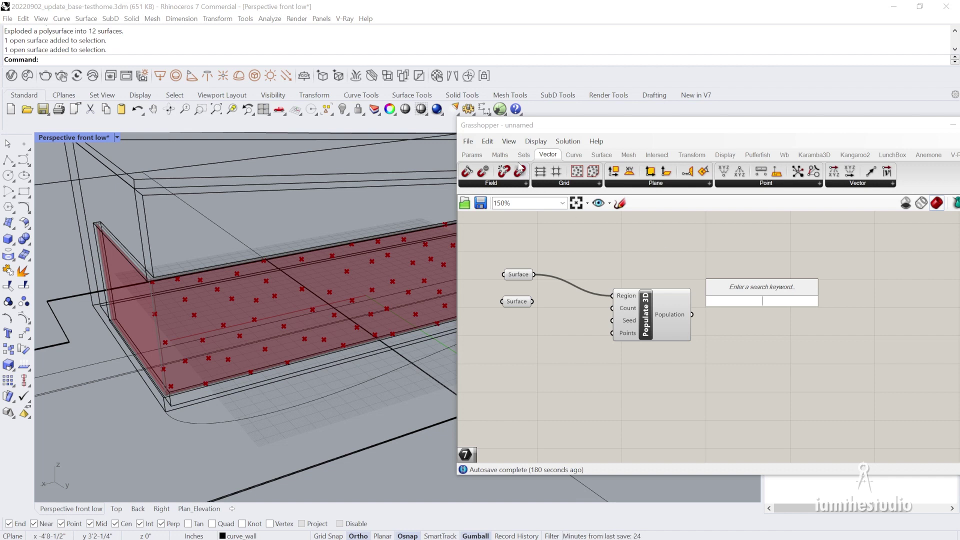
click(628, 154)
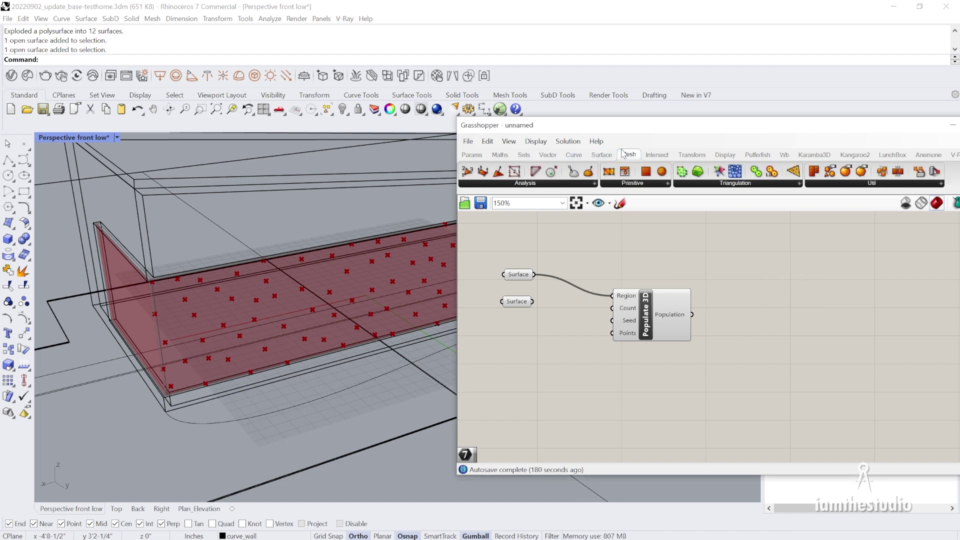
click(705, 185)
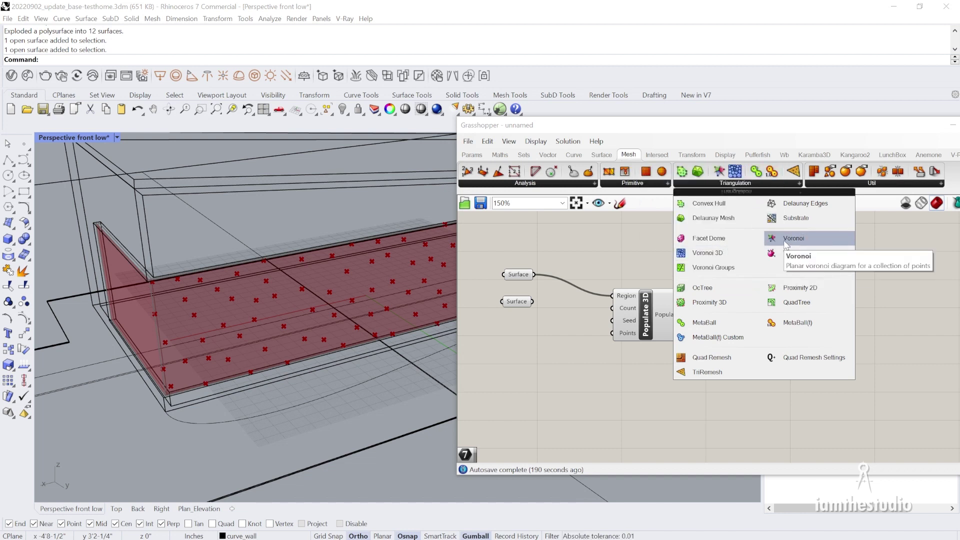
drag(785, 242, 752, 236)
drag(769, 311, 768, 311)
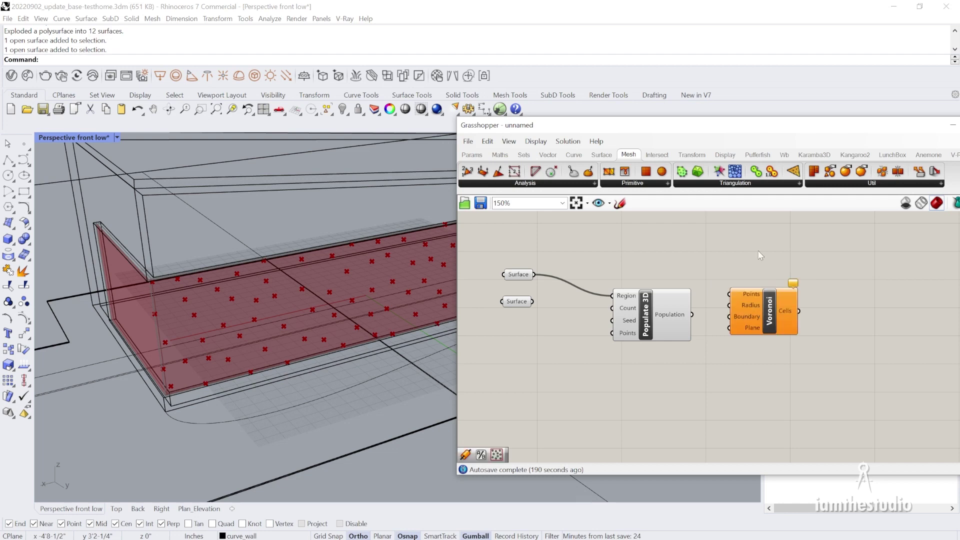
Connect the Population output of Populate 3D to the Points input of Voronoi
click(738, 328)
scroll(761, 314, up, 2)
drag(666, 313, 733, 286)
Examine the Voronoi cells around the long-side glass surface, from the whole site and close up
scroll(252, 278, down, 5)
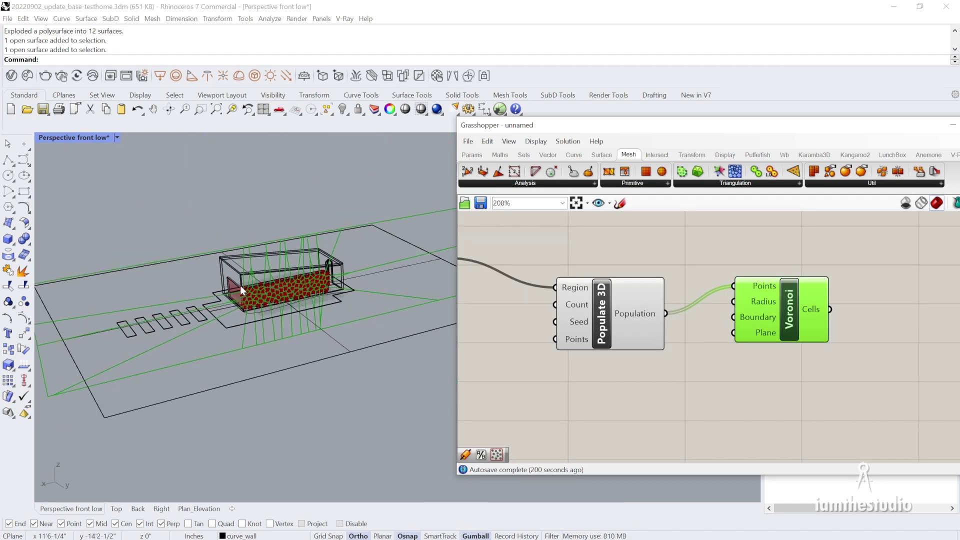
scroll(239, 286, down, 3)
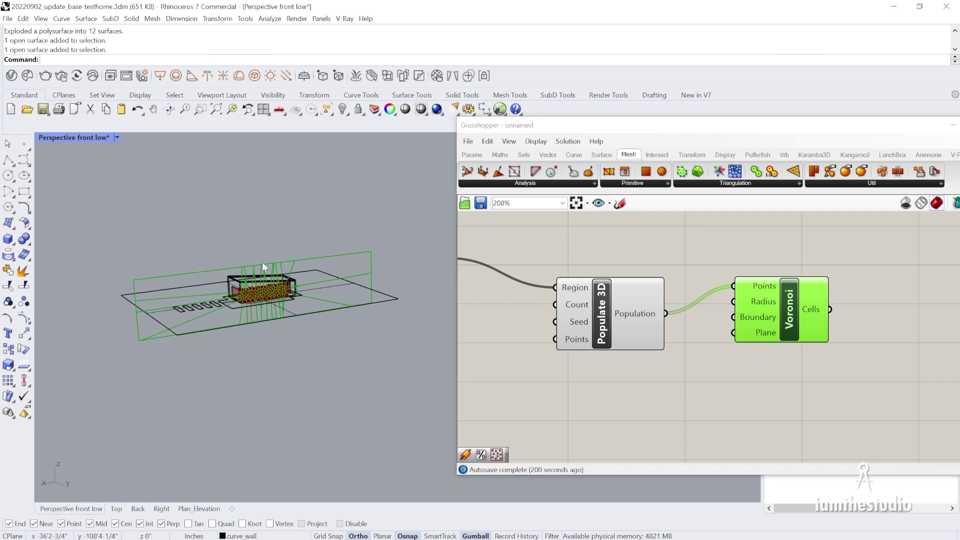
right_drag(262, 262, 328, 318)
scroll(276, 271, up, 10)
right_drag(155, 333, 131, 341)
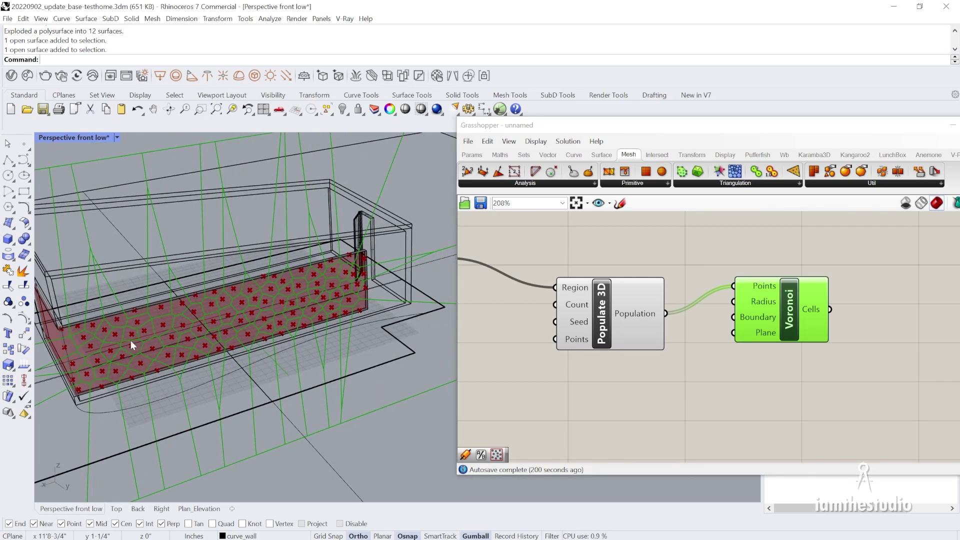
scroll(130, 341, up, 3)
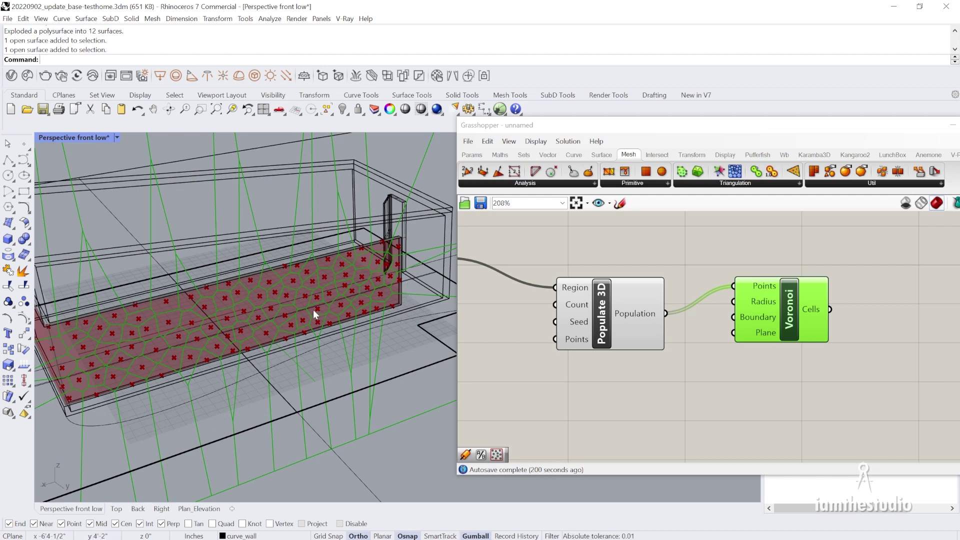
Shift the Populate 3D and Voronoi components farther from the Surface parameters to make room between them
scroll(809, 270, down, 3)
right_click(765, 299)
drag(699, 301, 719, 298)
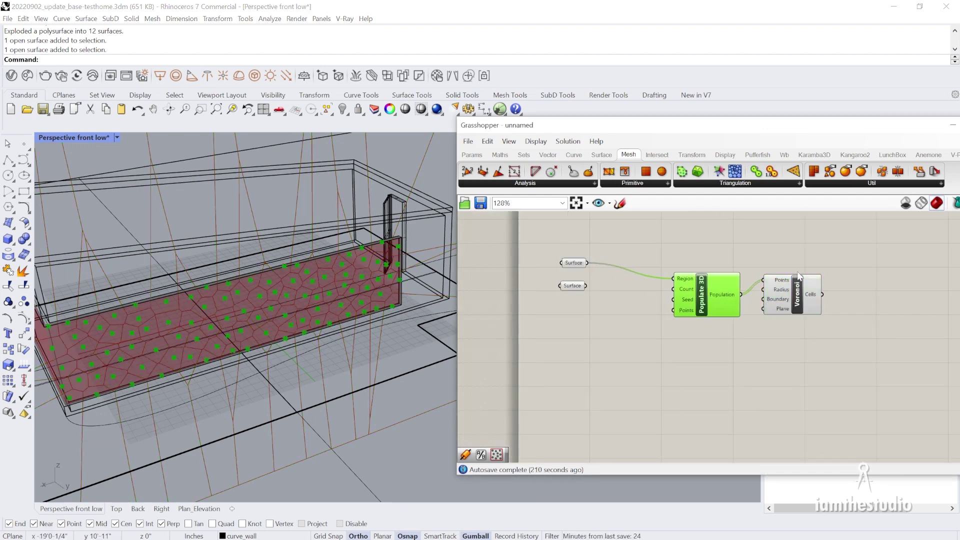
drag(791, 283, 806, 284)
Add an empty Surface parameter before Populate 3D and feed the long-side Surface into it
scroll(583, 276, up, 1)
double_click(631, 281)
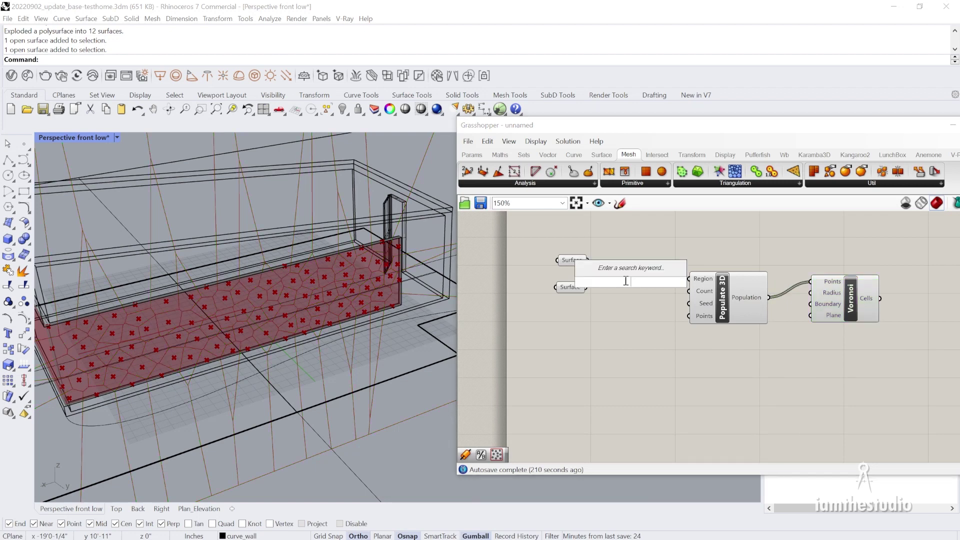
text(surface)
key(Return)
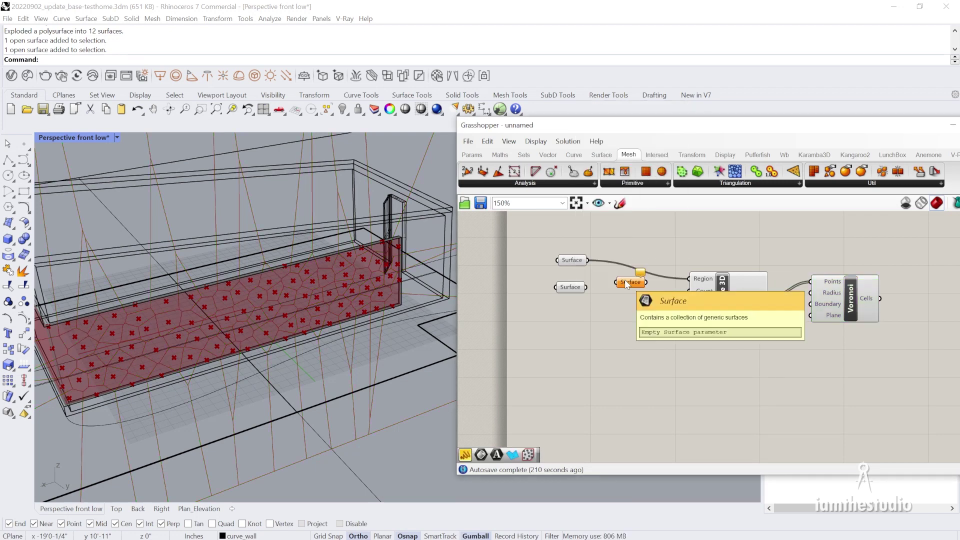
scroll(621, 280, up, 2)
drag(575, 254, 611, 282)
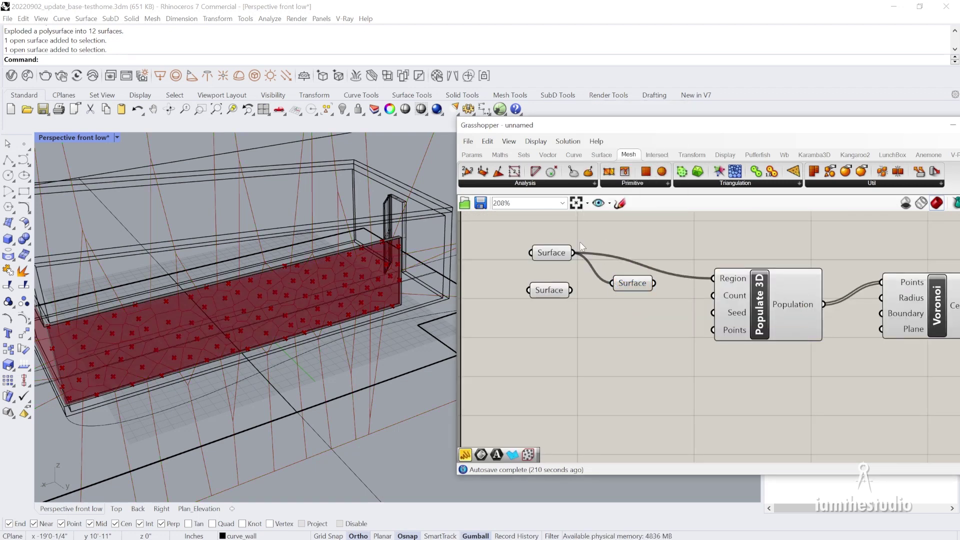
Connect the intermediate Surface to the Region input of Populate 3D, replacing the direct wire, and straighten its position
scroll(614, 281, down, 3)
scroll(652, 285, up, 1)
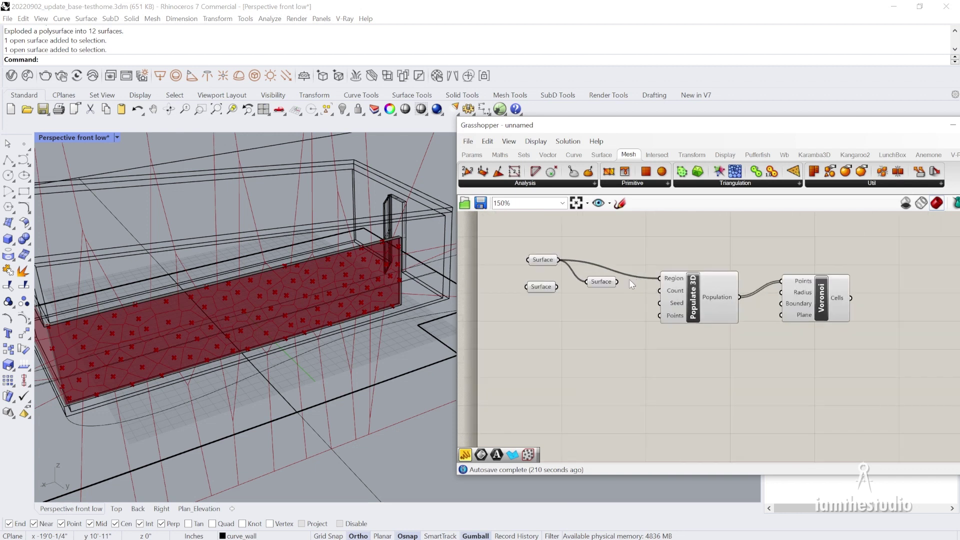
drag(616, 281, 659, 278)
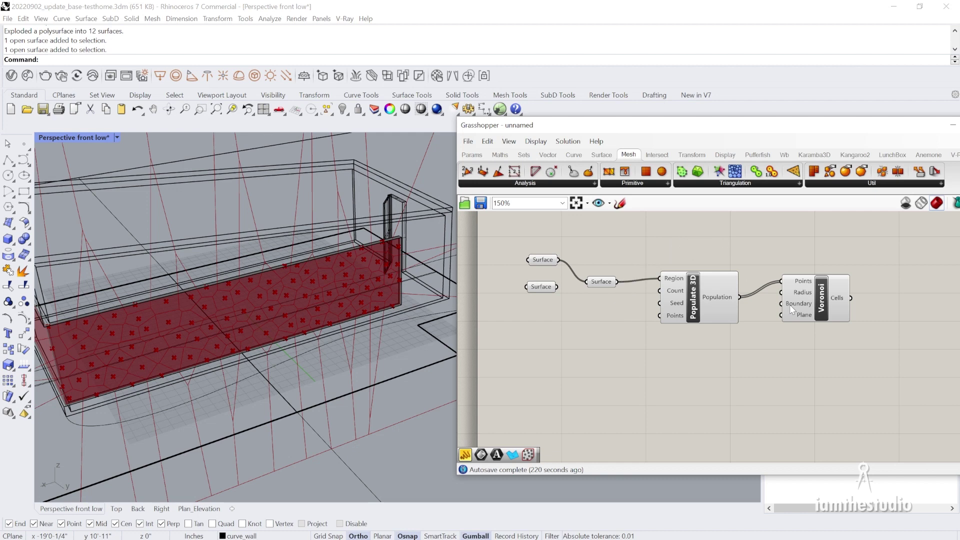
drag(590, 284, 600, 281)
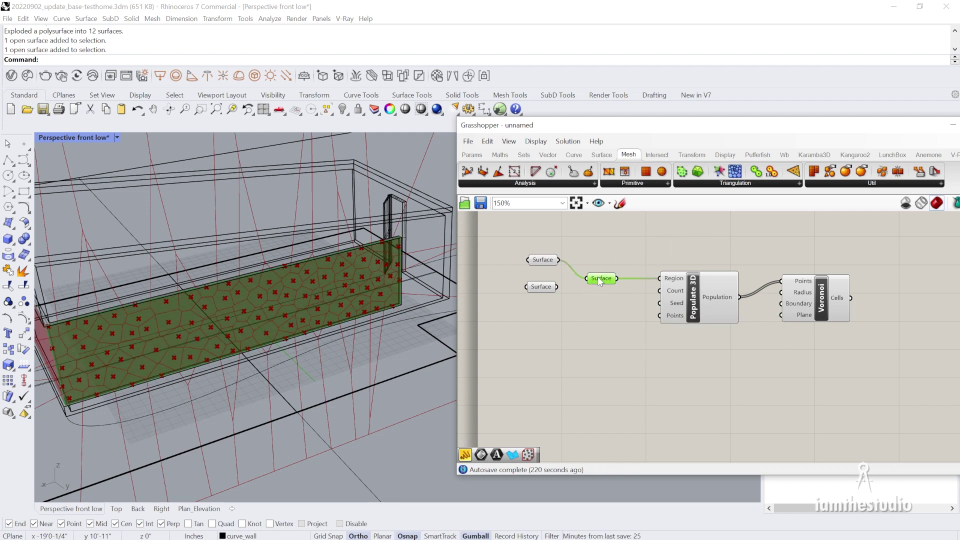
scroll(634, 240, up, 2)
double_click(667, 248)
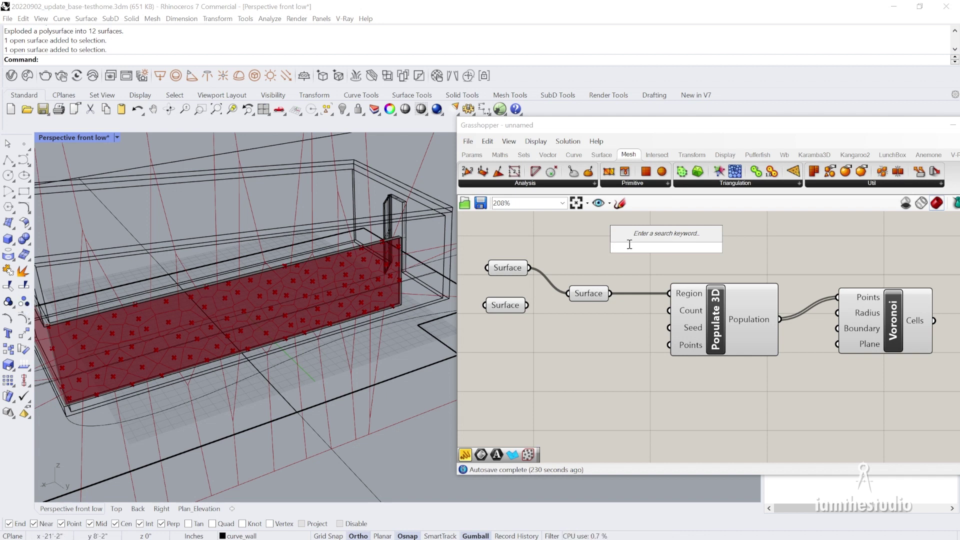
text(rec)
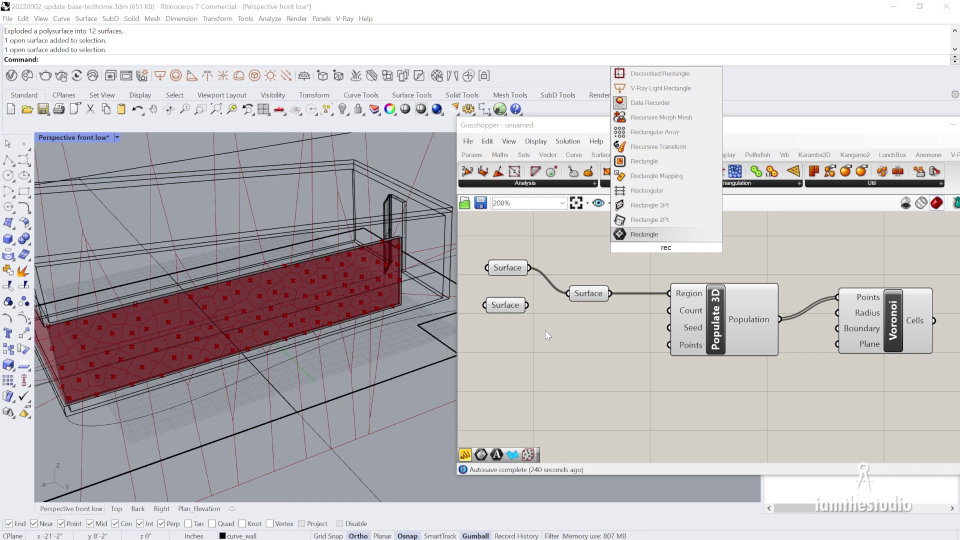
click(643, 266)
Add a Brep Edges component to the Grasshopper canvas
right_drag(642, 383, 638, 367)
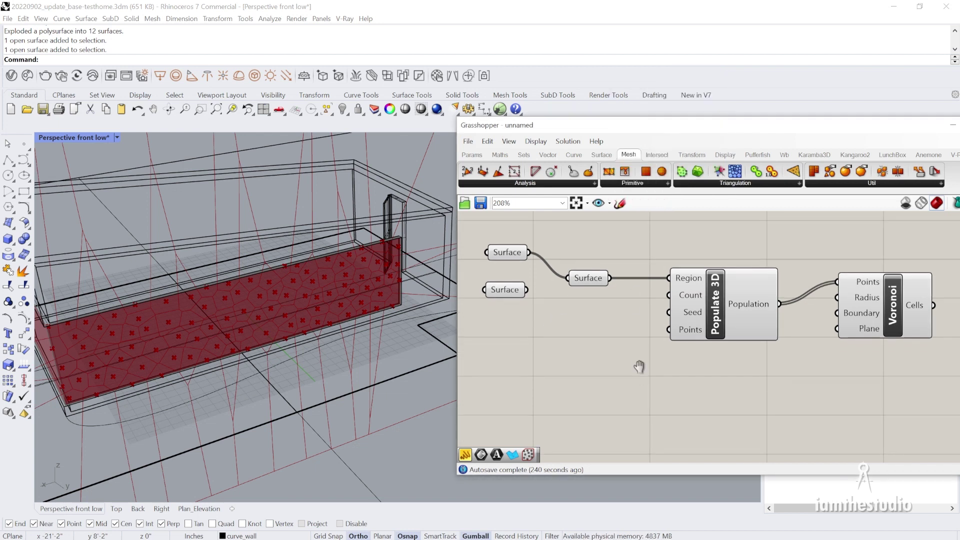
double_click(670, 374)
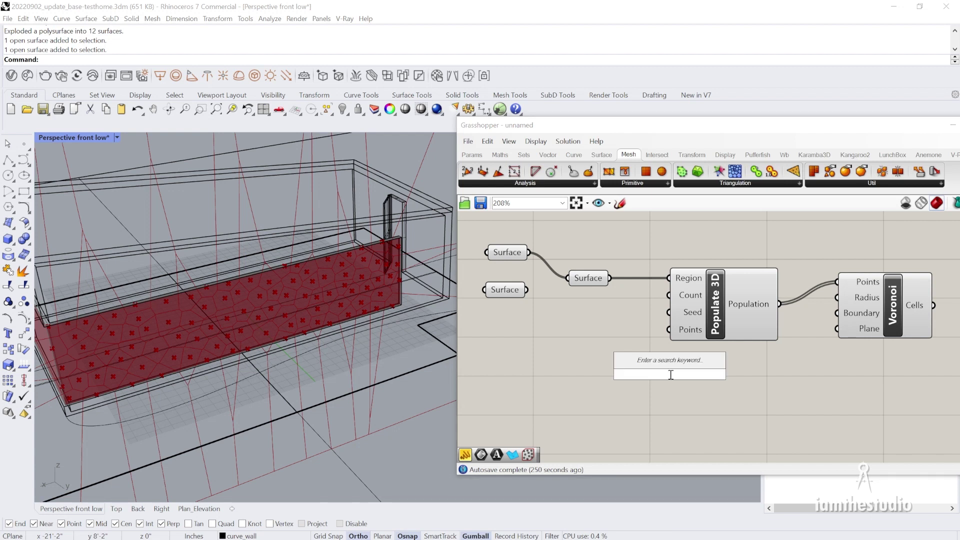
text(ed)
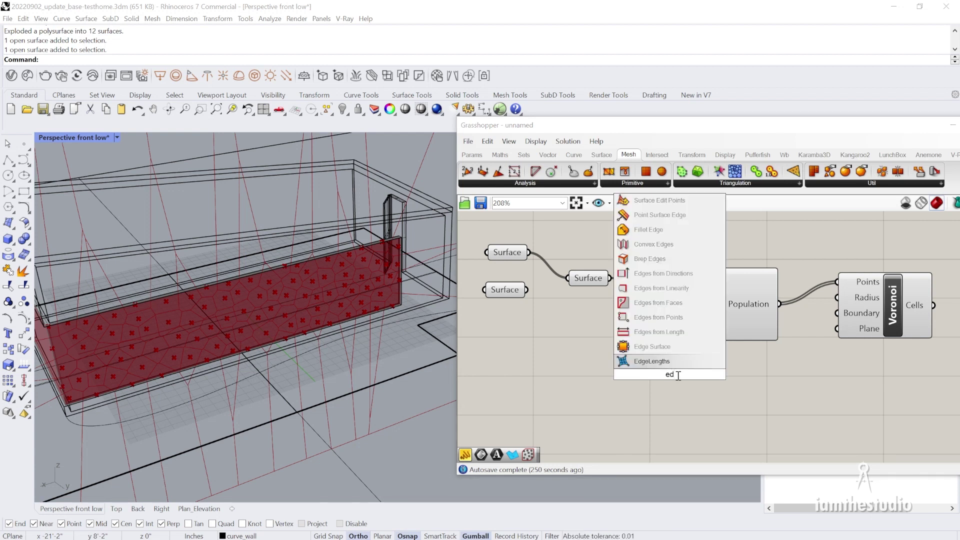
click(665, 259)
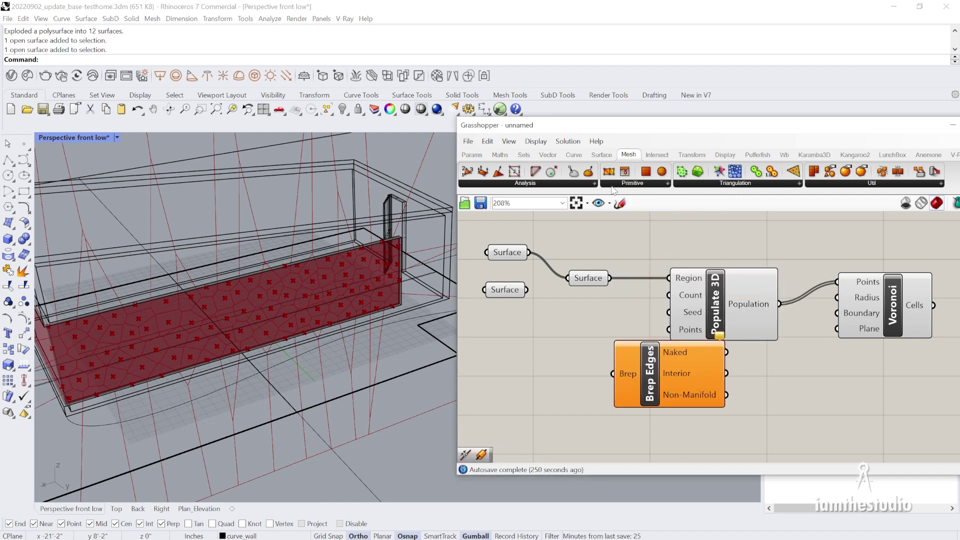
click(601, 155)
click(603, 187)
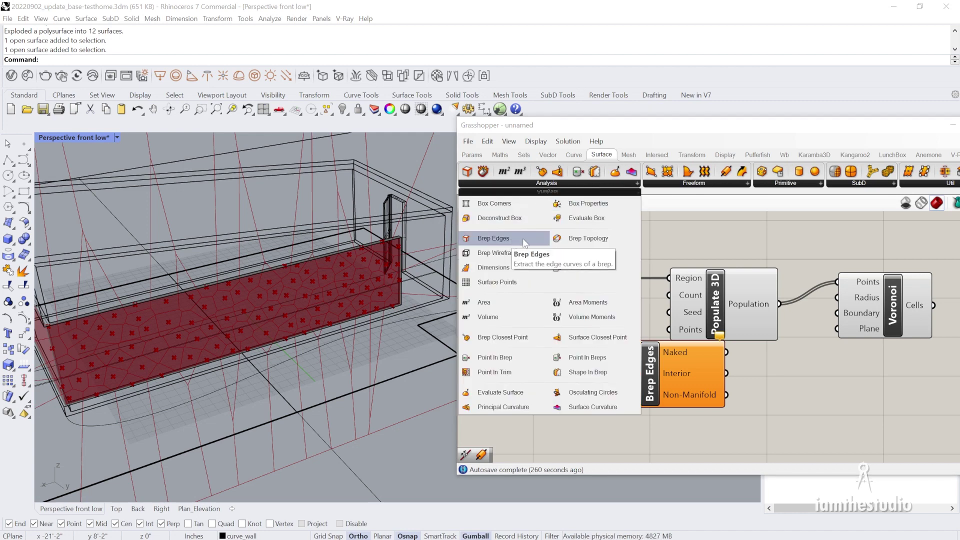
Place Brep Edges above Populate 3D and feed the intermediate Surface into its Brep input
drag(683, 383, 702, 233)
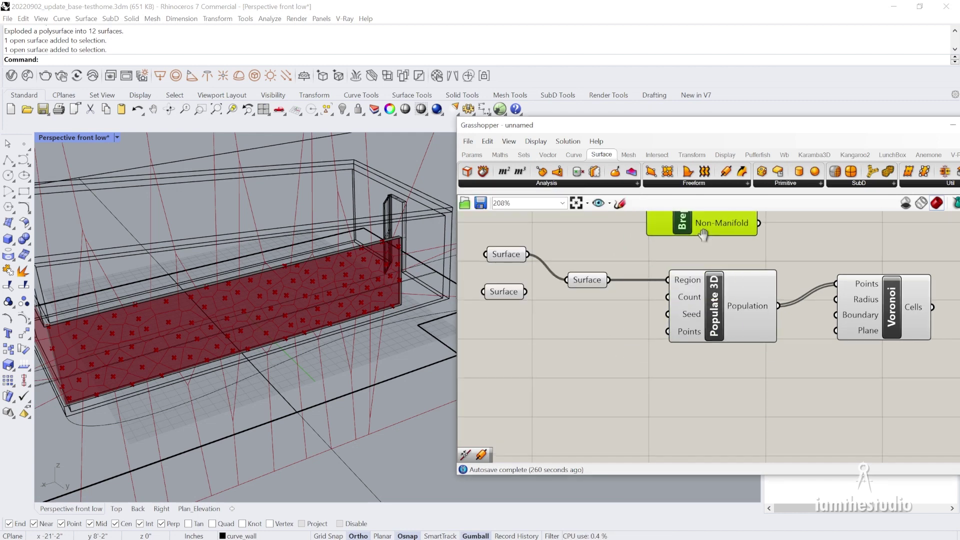
right_drag(703, 235, 690, 320)
drag(596, 364, 631, 287)
drag(709, 265, 688, 266)
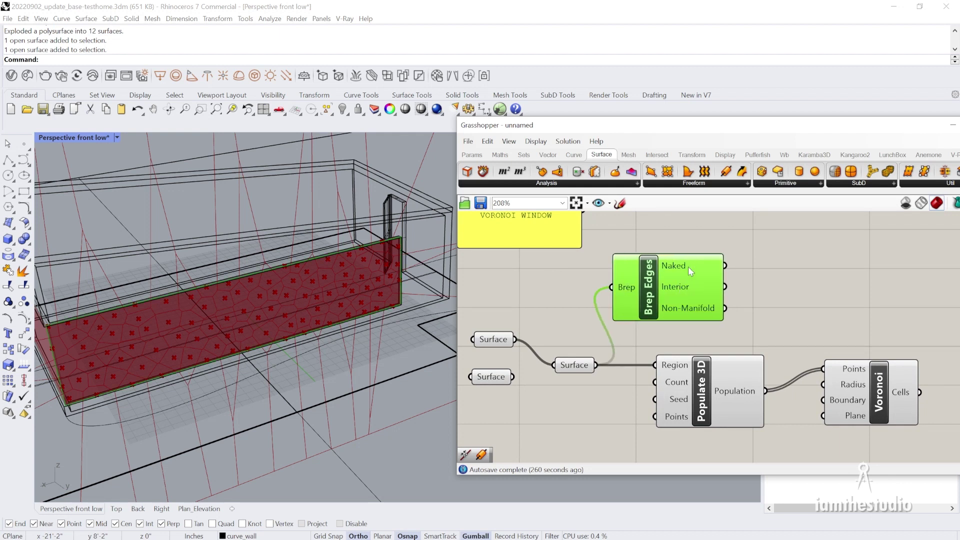
mouse_move(688, 265)
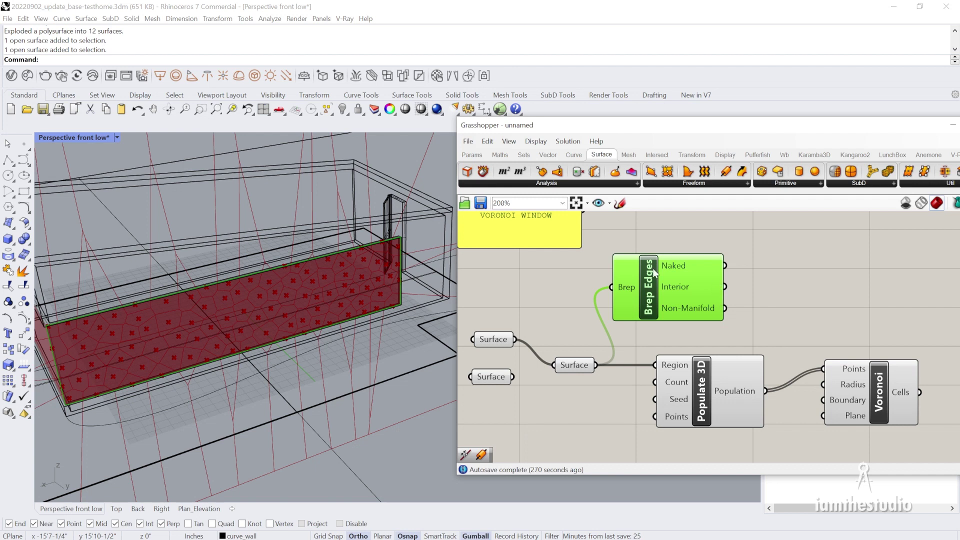
Add a Join Curves component beside Brep Edges
double_click(785, 262)
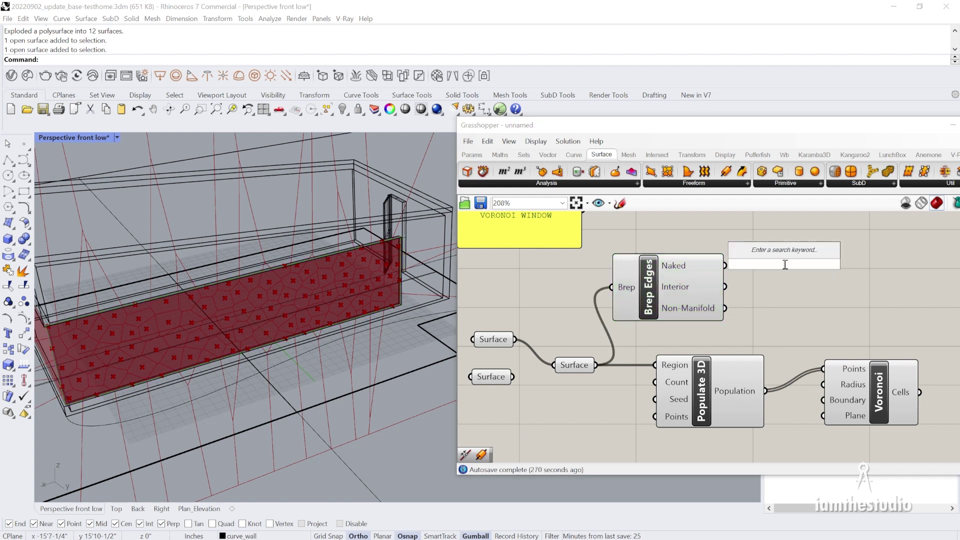
text(join)
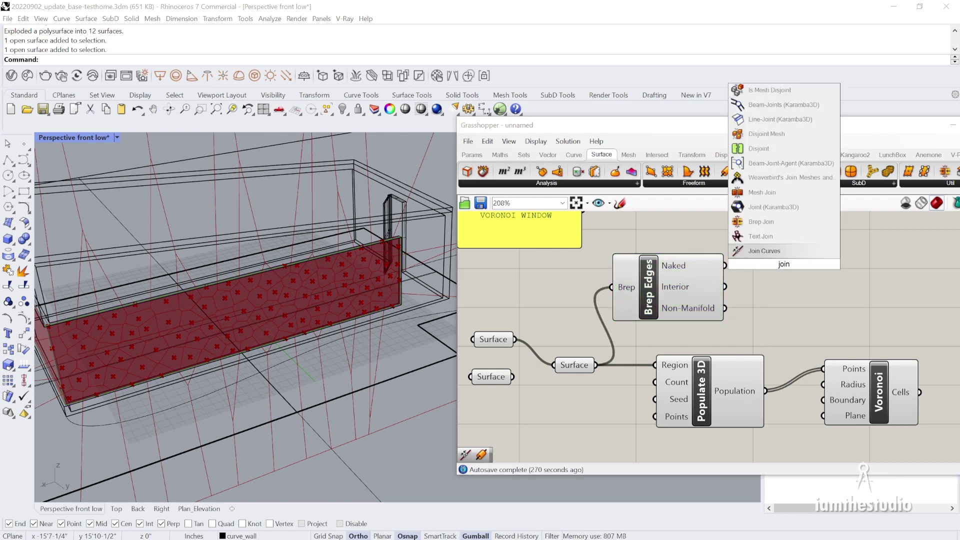
click(769, 254)
drag(767, 277, 801, 292)
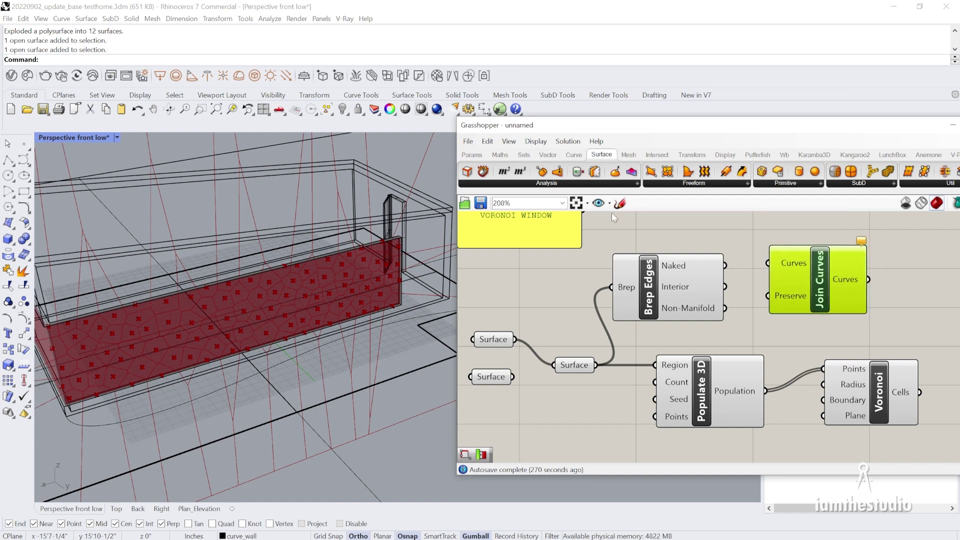
click(566, 157)
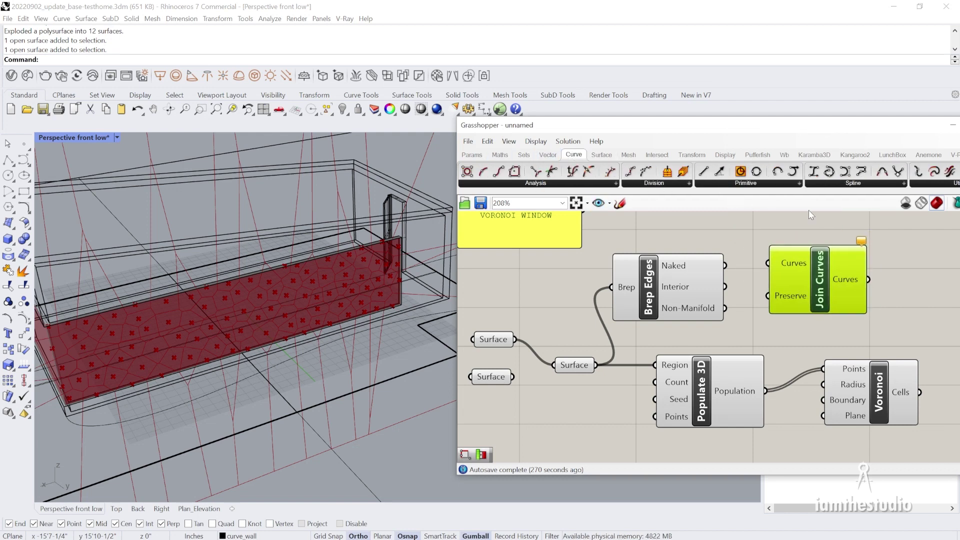
Connect the Naked output of Brep Edges to the Curves input of Join Curves
drag(698, 131, 579, 107)
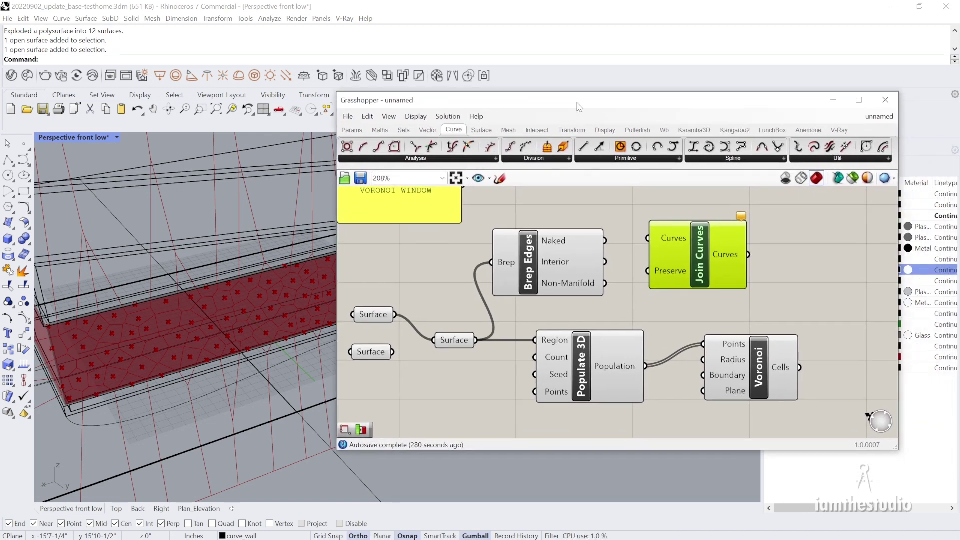
click(838, 159)
drag(668, 251, 663, 259)
drag(605, 241, 642, 245)
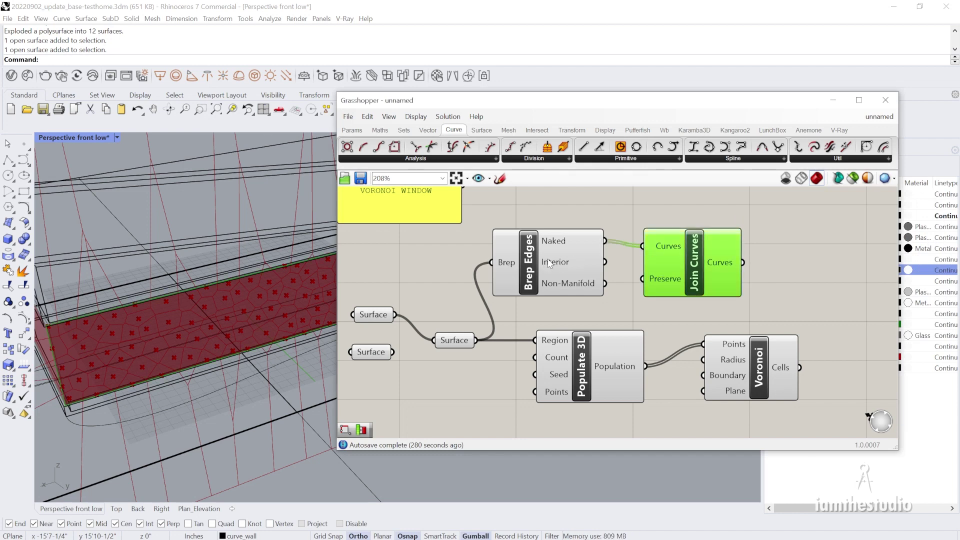
Shift the whole component network farther down from the VORONOI WINDOW panel
scroll(631, 240, down, 2)
drag(754, 365, 442, 236)
drag(562, 251, 566, 291)
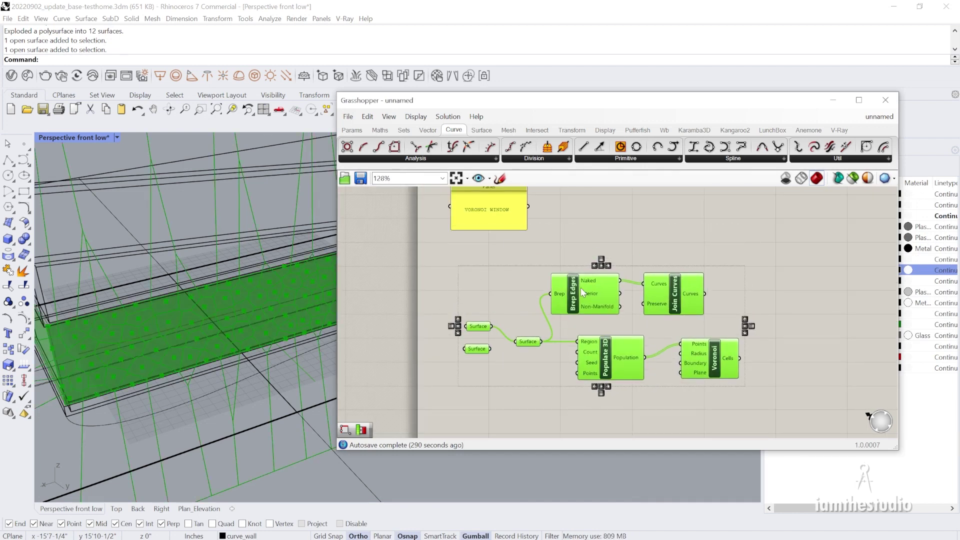
click(543, 267)
right_drag(565, 334, 563, 328)
scroll(611, 266, up, 2)
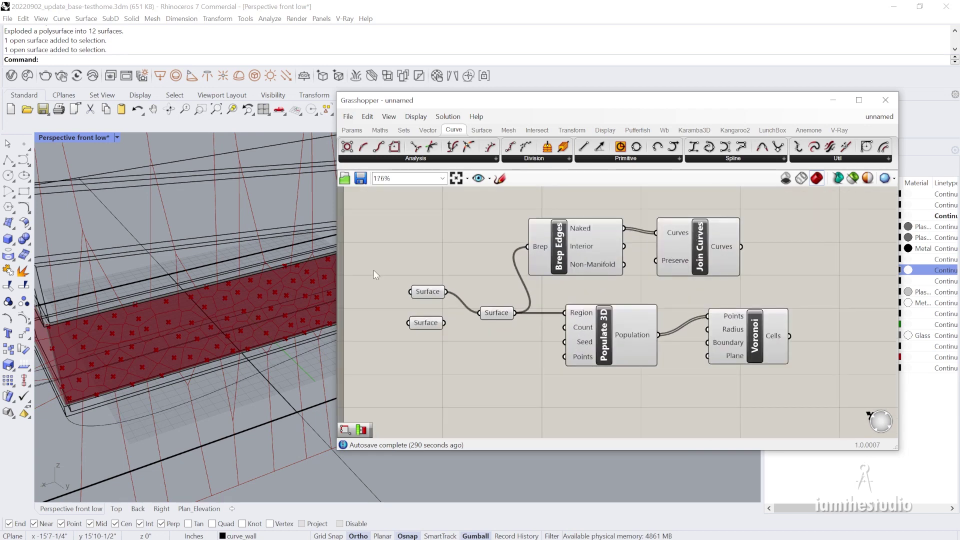
Move Voronoi farther from Populate 3D, feed the joined Curves into its Boundary input, and inspect the cells on the glass
mouse_move(330, 283)
right_down()
mouse_move(277, 292)
mouse_move(259, 256)
mouse_move(315, 280)
right_up()
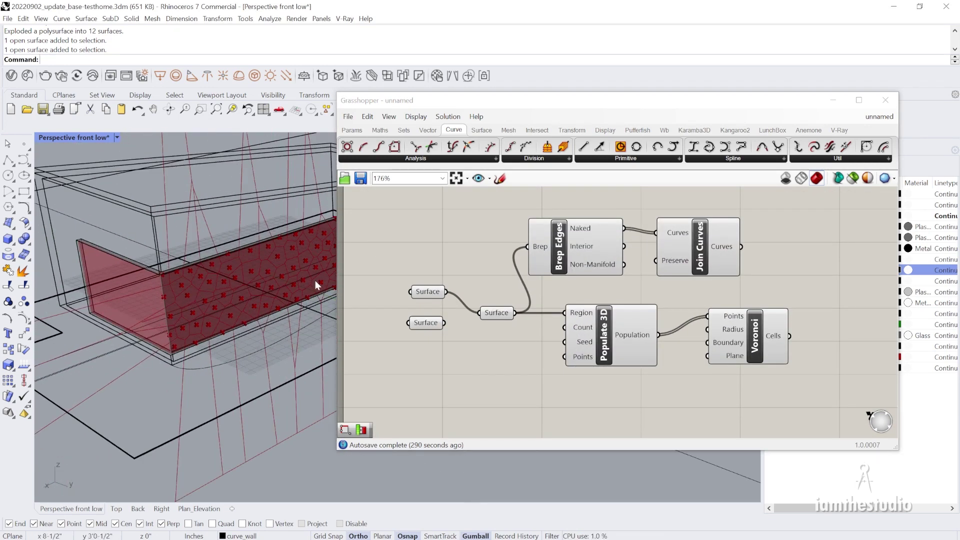
mouse_move(725, 258)
mouse_move(725, 257)
mouse_down()
mouse_move(704, 242)
mouse_move(712, 258)
mouse_up()
drag(760, 342, 819, 340)
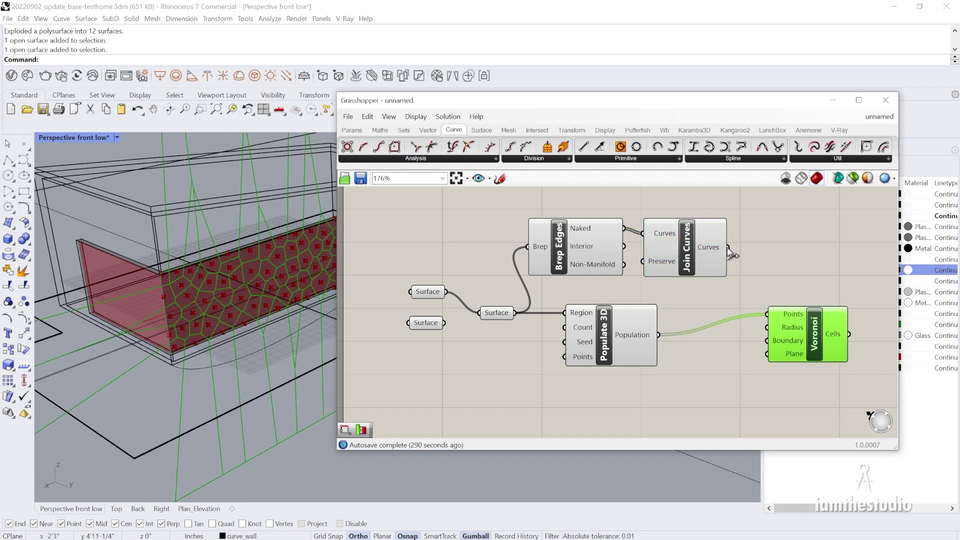
drag(727, 247, 767, 340)
right_drag(163, 282, 142, 349)
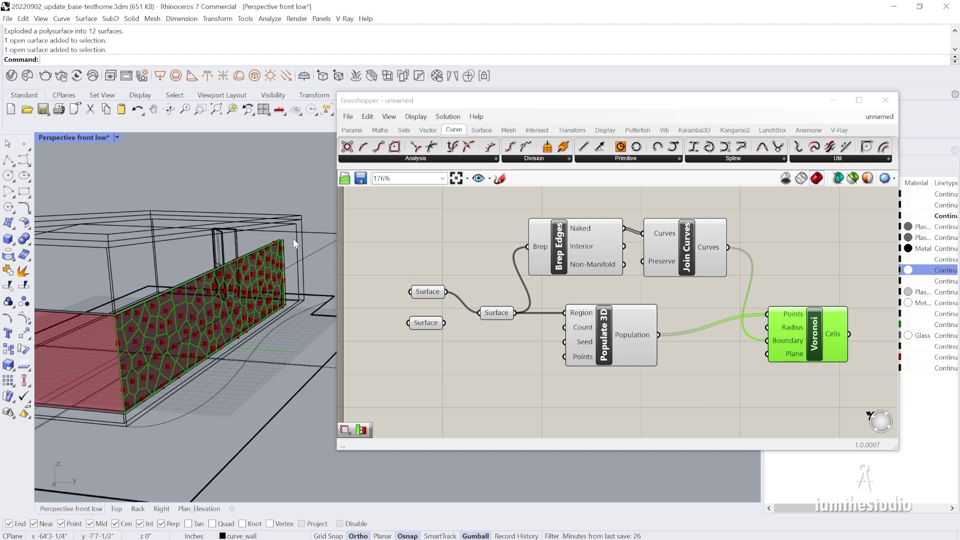
right_drag(511, 342, 500, 343)
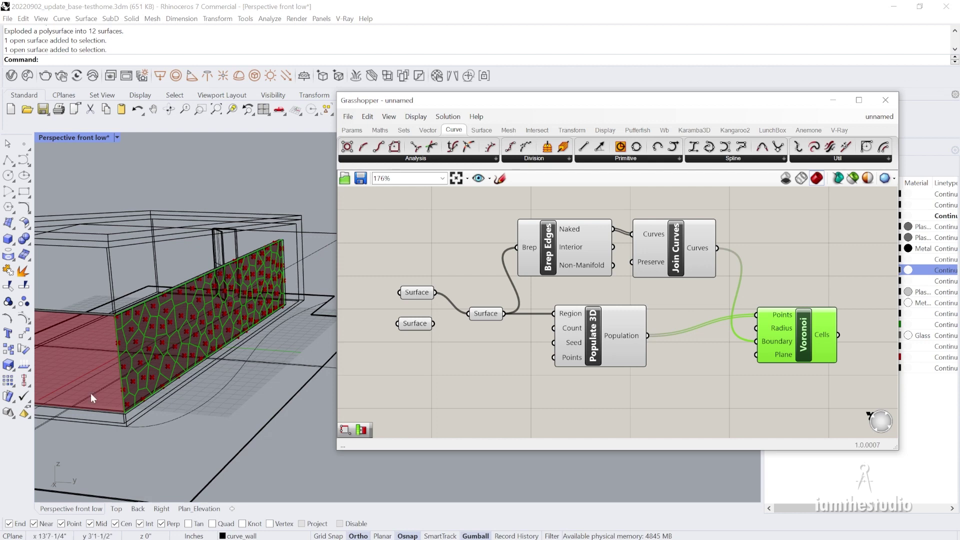
scroll(124, 373, up, 5)
scroll(194, 230, down, 5)
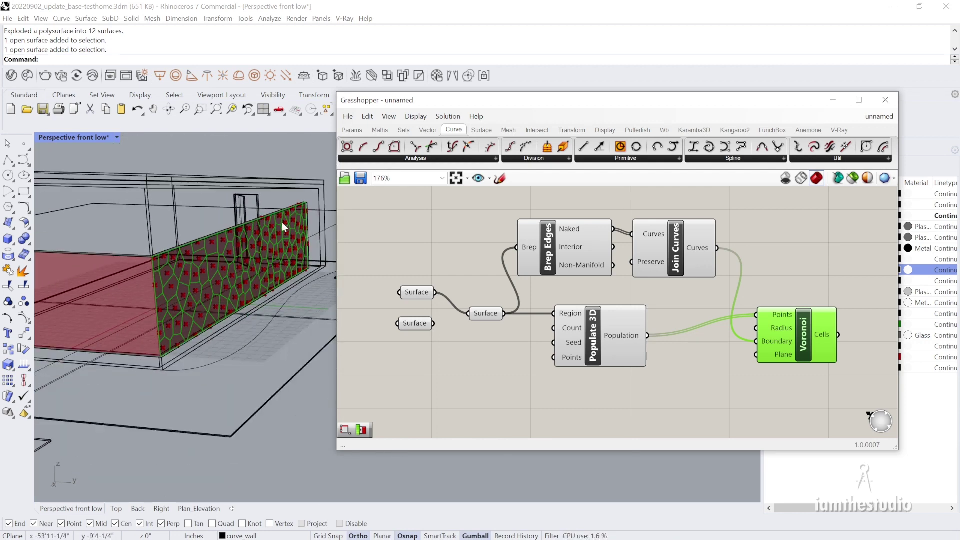
scroll(153, 269, up, 7)
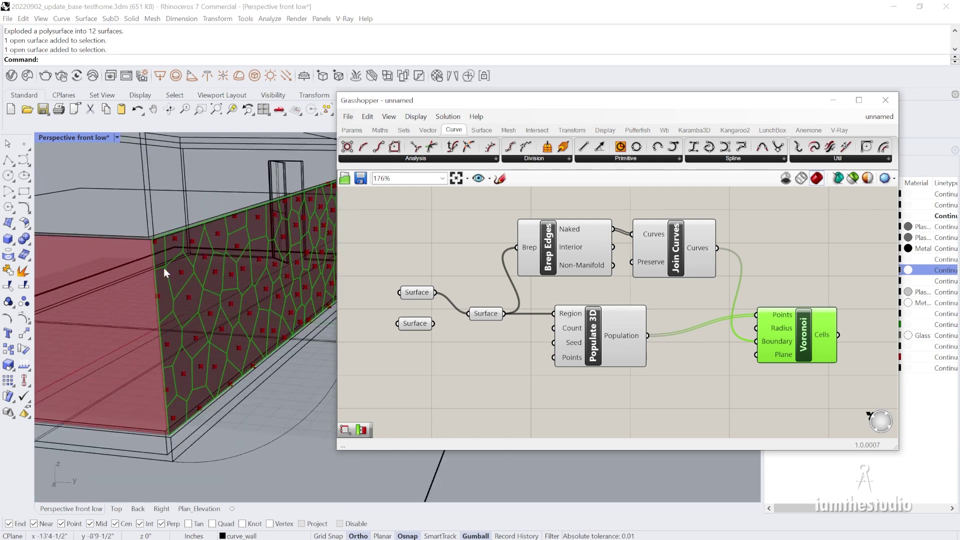
right_drag(712, 348, 575, 348)
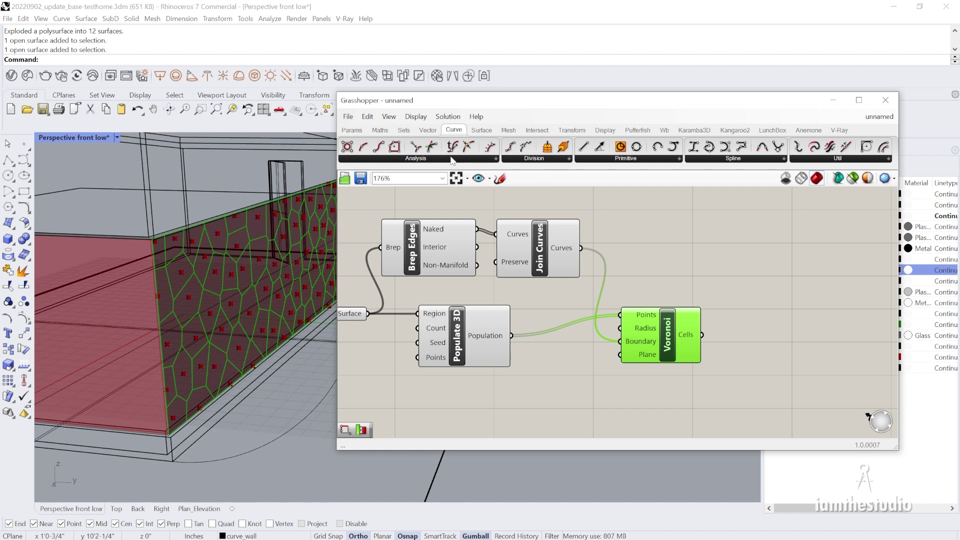
click(481, 130)
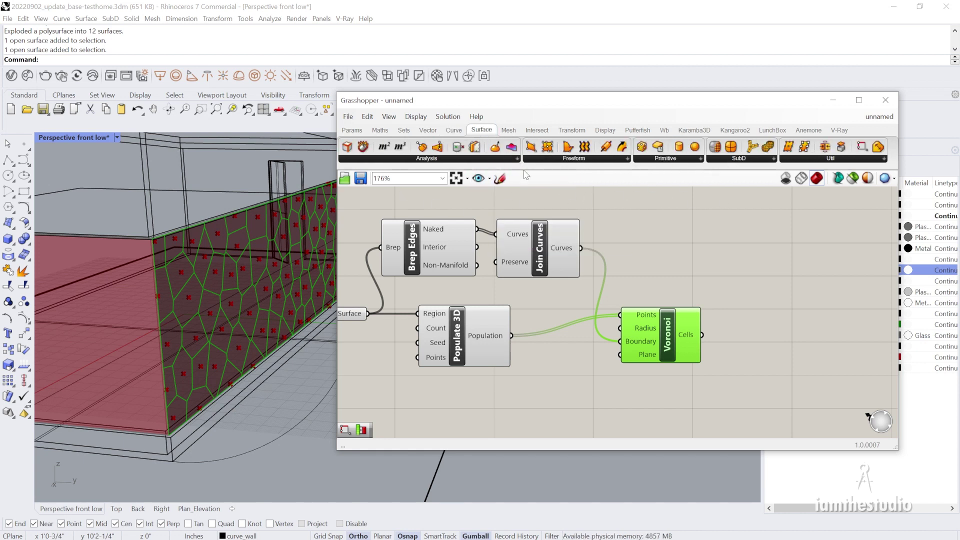
click(626, 158)
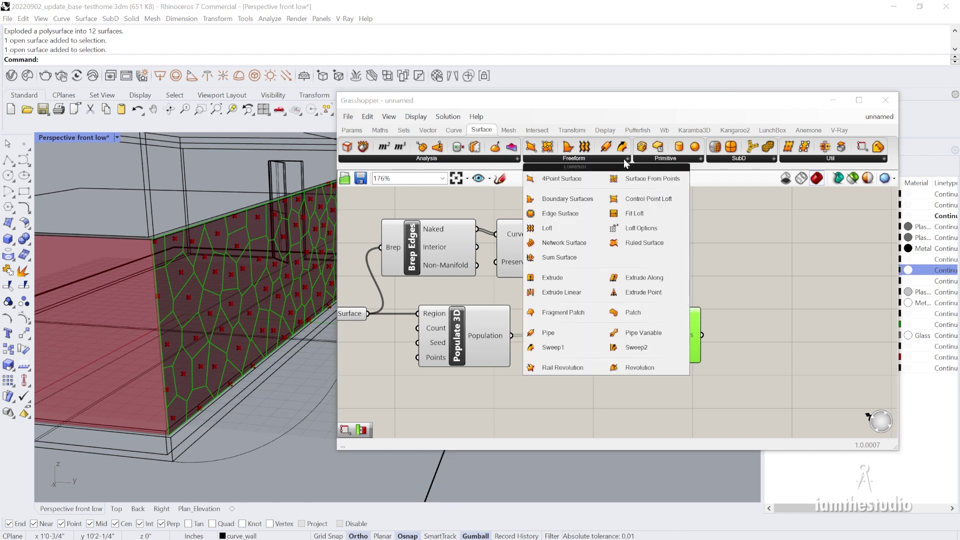
drag(560, 213, 764, 303)
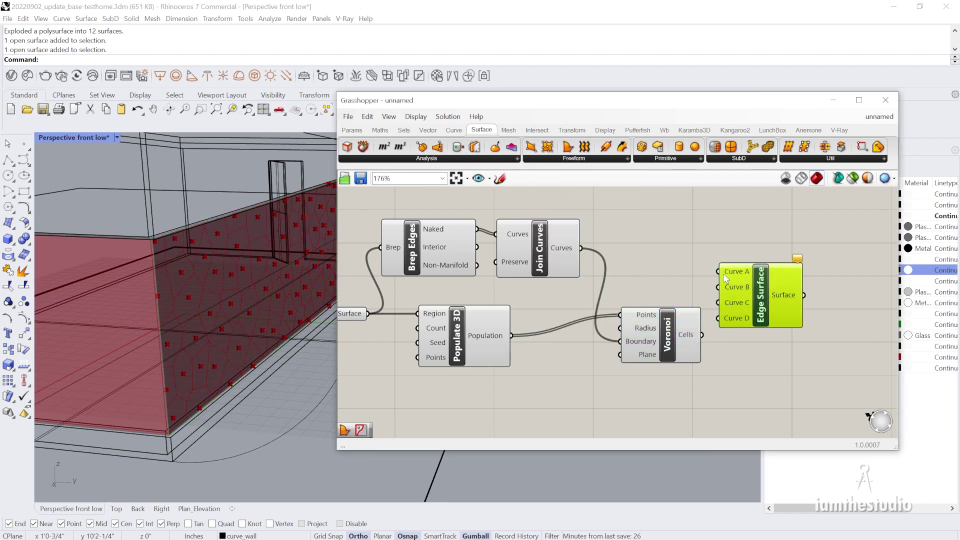
key(Delete)
Add a Boundary Surfaces component after Voronoi and connect the Cells output to its Edges input
click(604, 159)
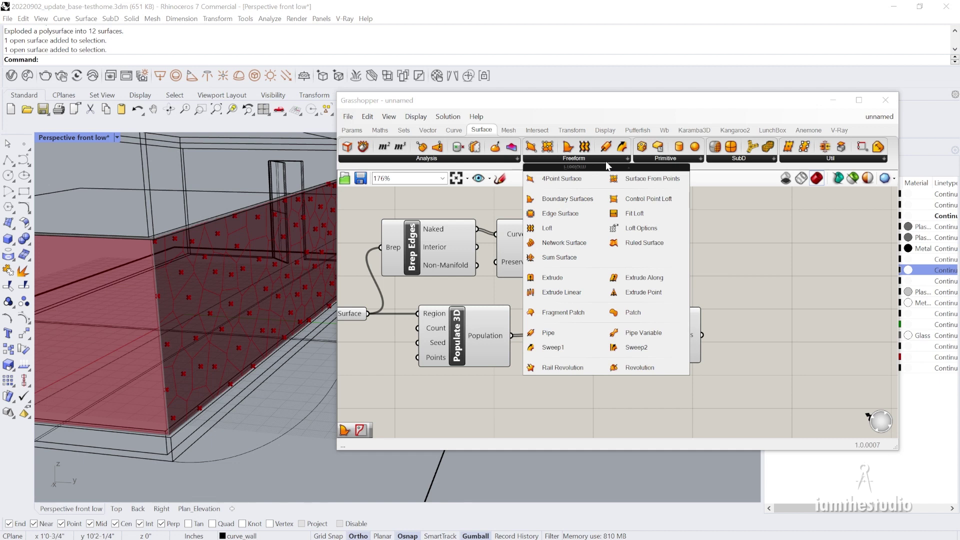
click(567, 199)
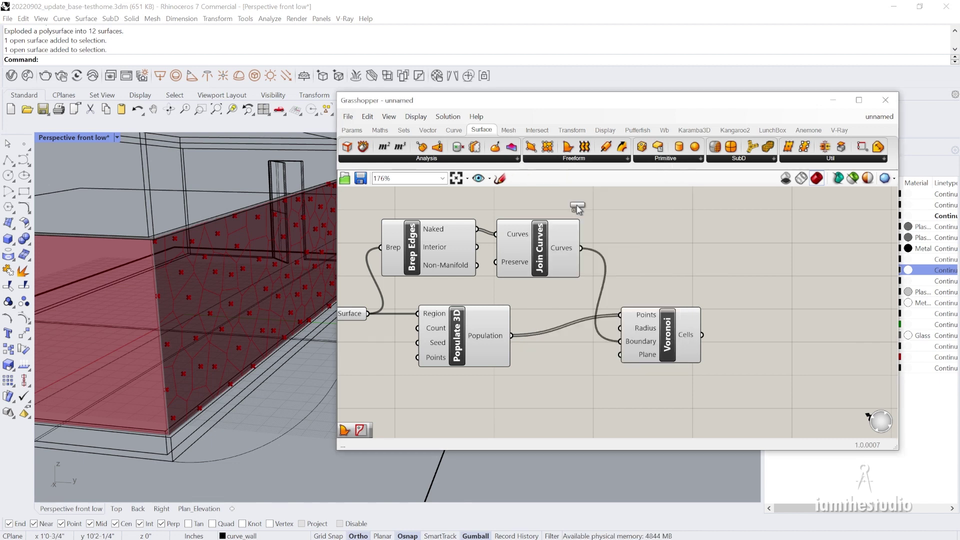
click(762, 318)
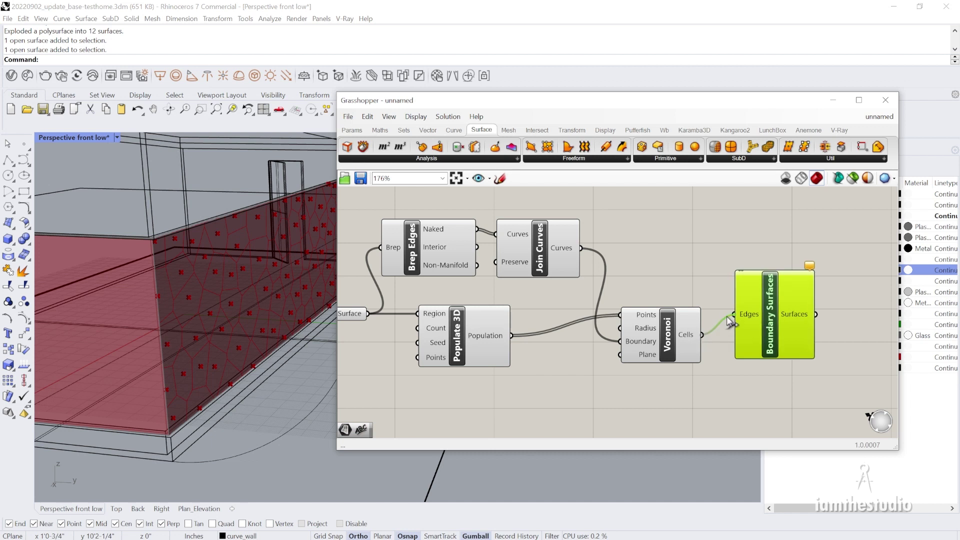
drag(726, 316, 768, 322)
Move Boundary Surfaces farther from Voronoi and below it to free space above
mouse_move(799, 319)
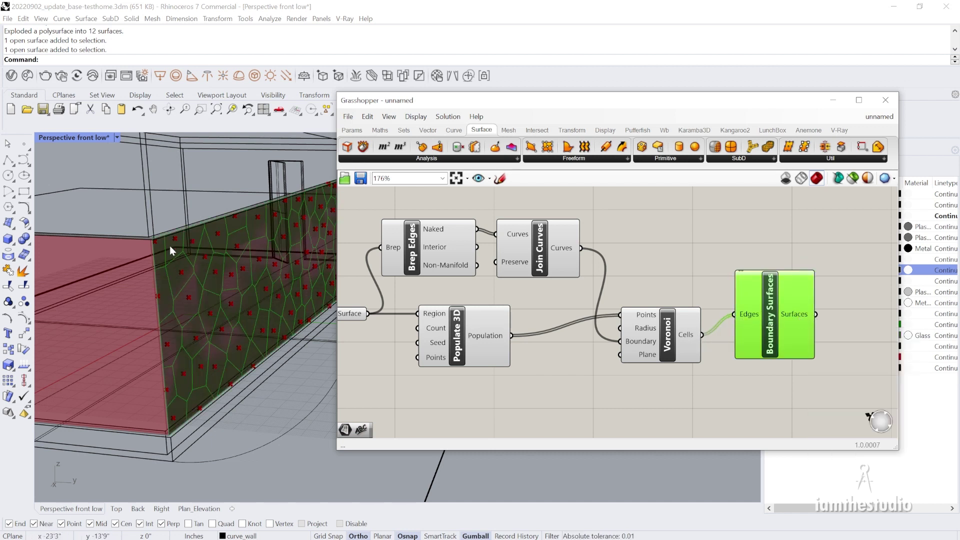
drag(771, 317, 801, 330)
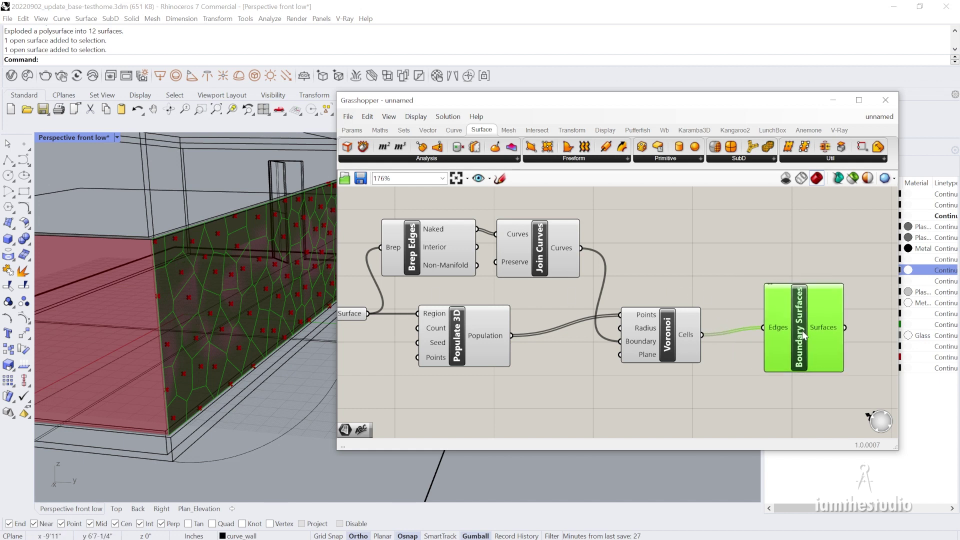
right_drag(758, 380, 667, 323)
drag(707, 291, 730, 355)
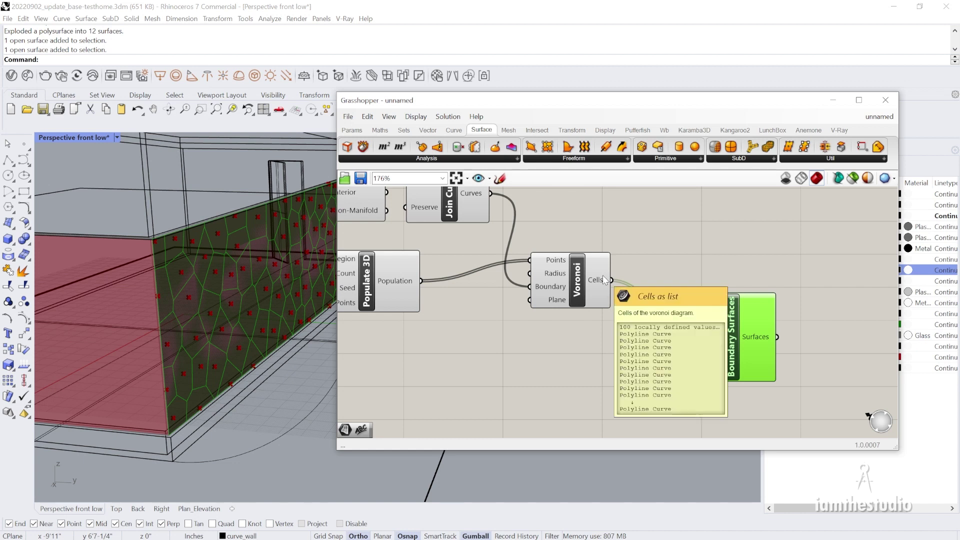
Add a Pipe component above Boundary Surfaces
scroll(602, 274, down, 2)
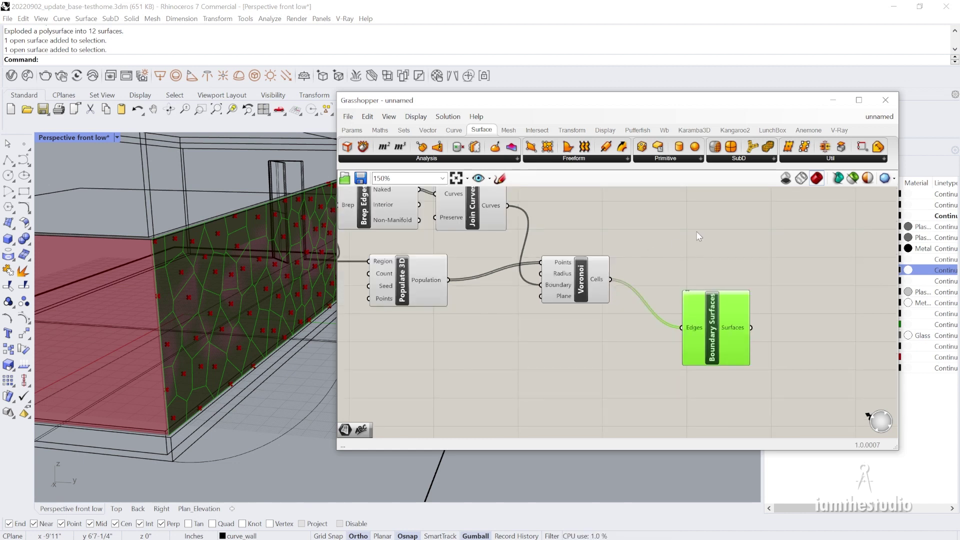
click(612, 158)
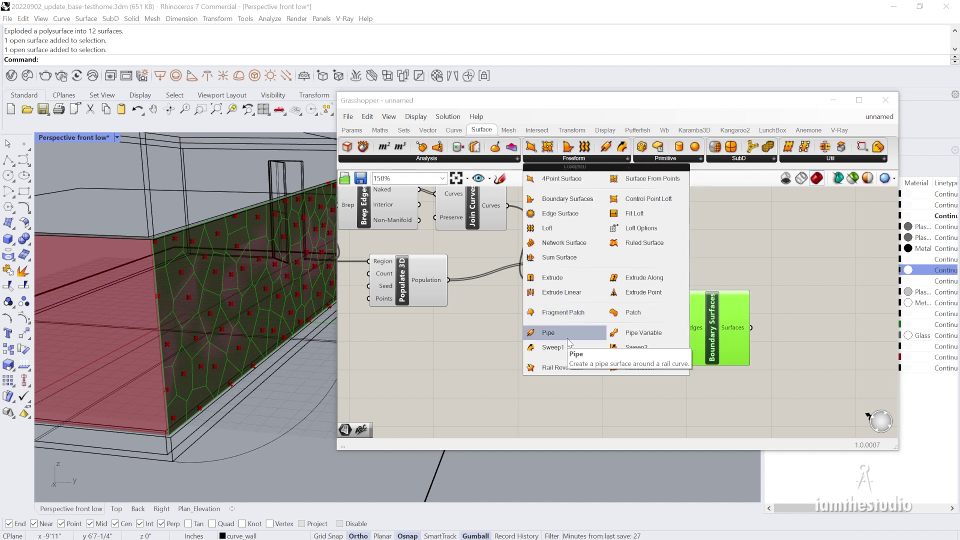
drag(547, 333, 718, 229)
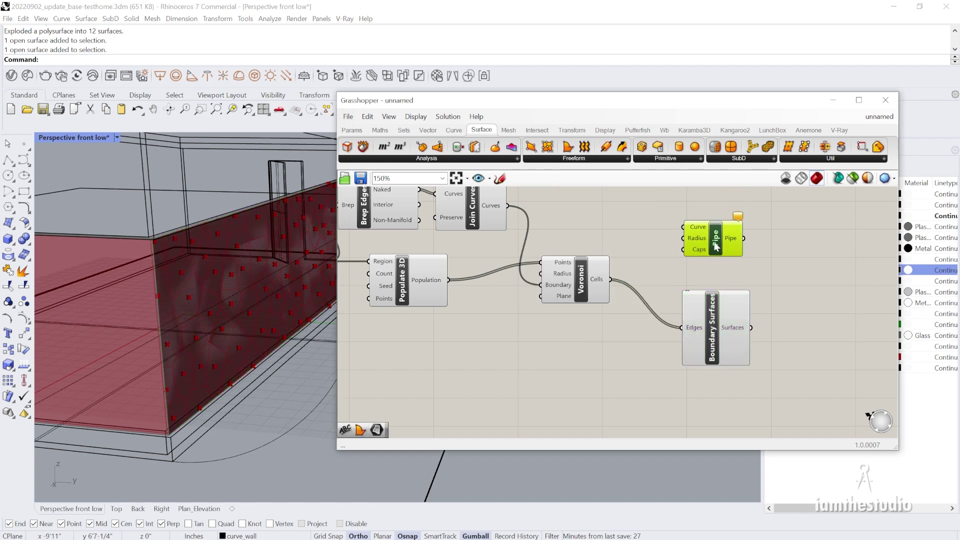
Connect the Voronoi component's Cells output to the Curve input of the Pipe component
scroll(705, 240, up, 2)
drag(550, 303, 669, 218)
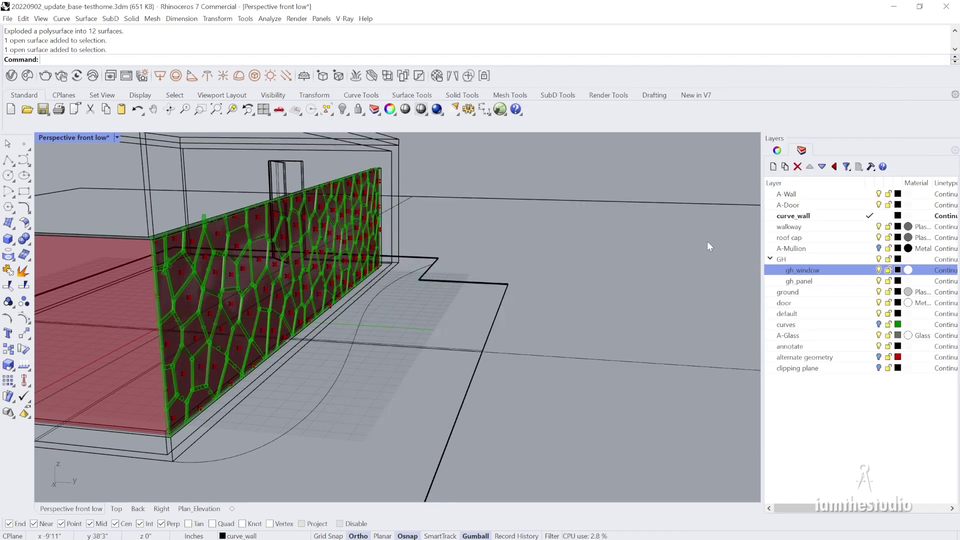
Examine the pipes along the Voronoi cell edges on the glass wall from near and far
scroll(194, 268, up, 10)
scroll(273, 249, down, 8)
right_drag(273, 248, 252, 227)
scroll(252, 227, up, 6)
scroll(262, 222, down, 6)
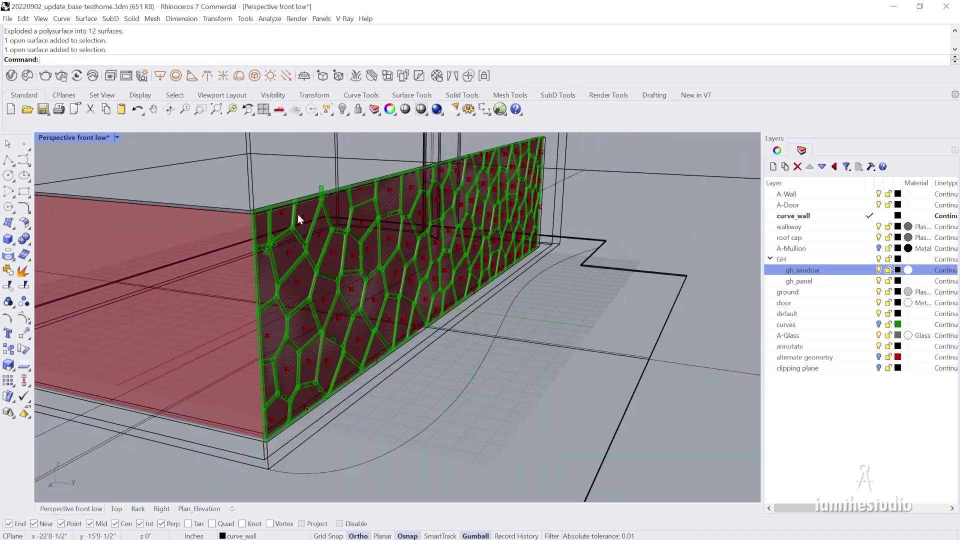
scroll(300, 205, up, 8)
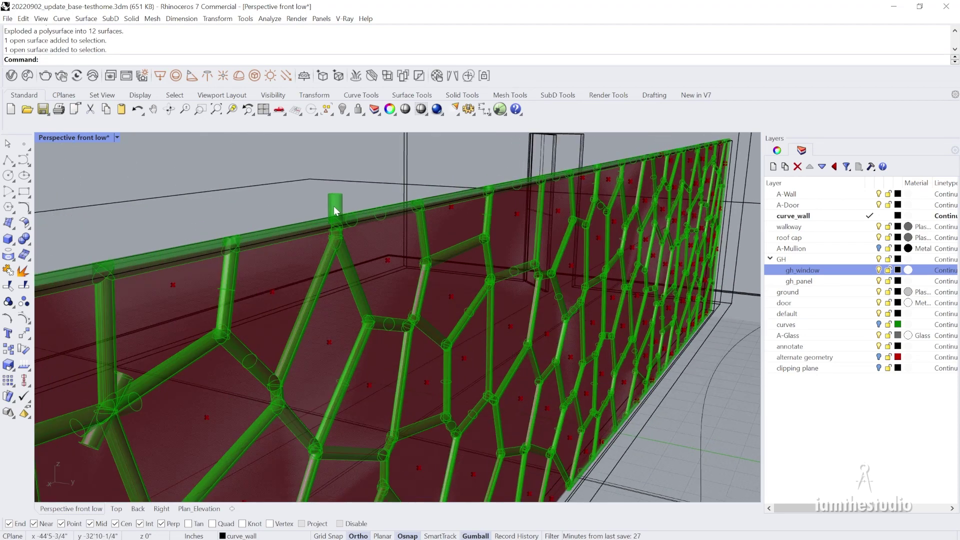
scroll(345, 202, down, 3)
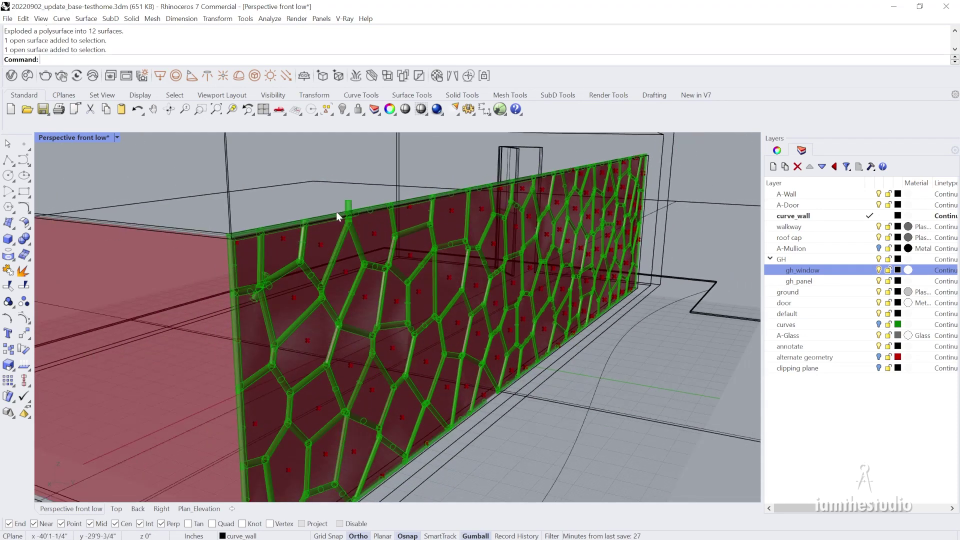
scroll(336, 212, down, 5)
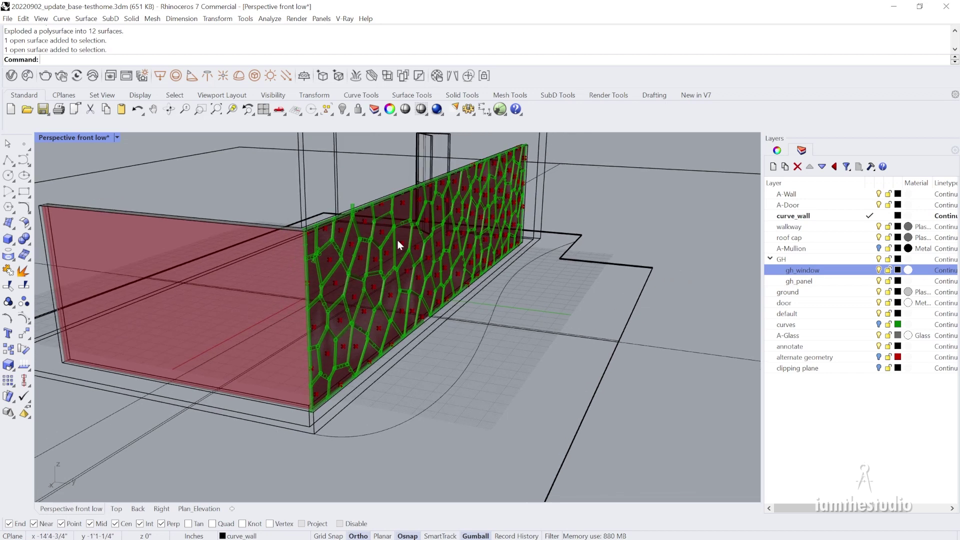
right_drag(539, 295, 496, 284)
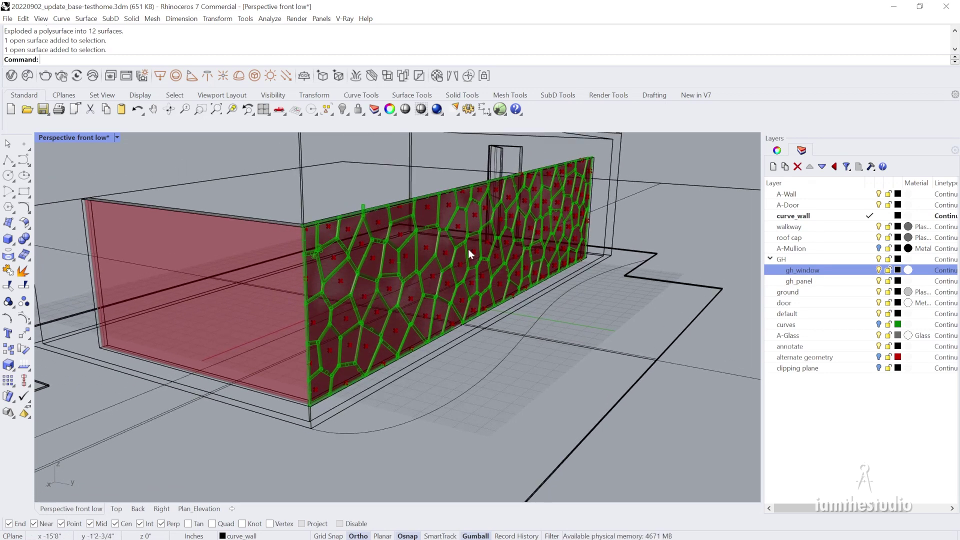
Bring back the full Grasshopper window and move it aside to uncover the glass wall in the viewport
click(486, 307)
double_click(588, 100)
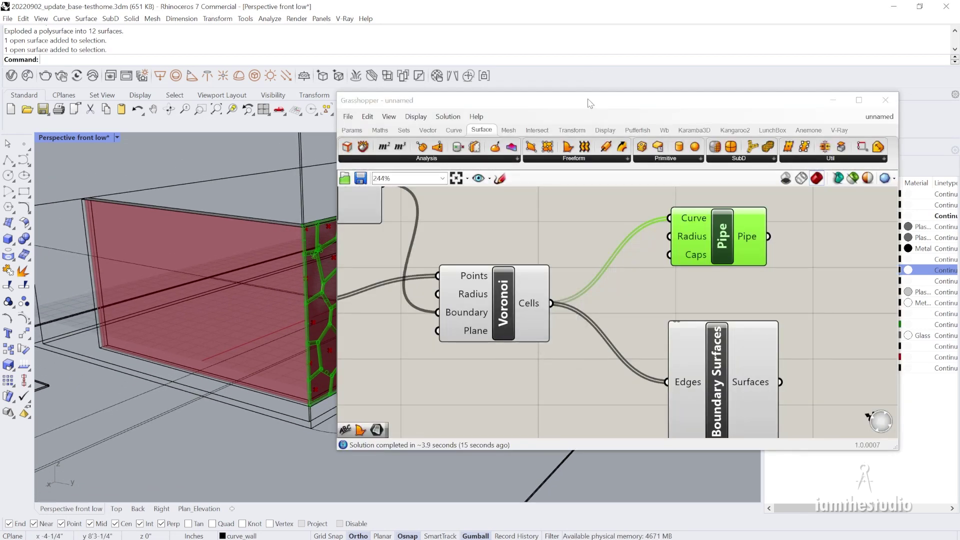
drag(589, 101, 691, 108)
Feed the second source Surface into the shared Surface parameter in place of the first one
right_drag(341, 278, 538, 317)
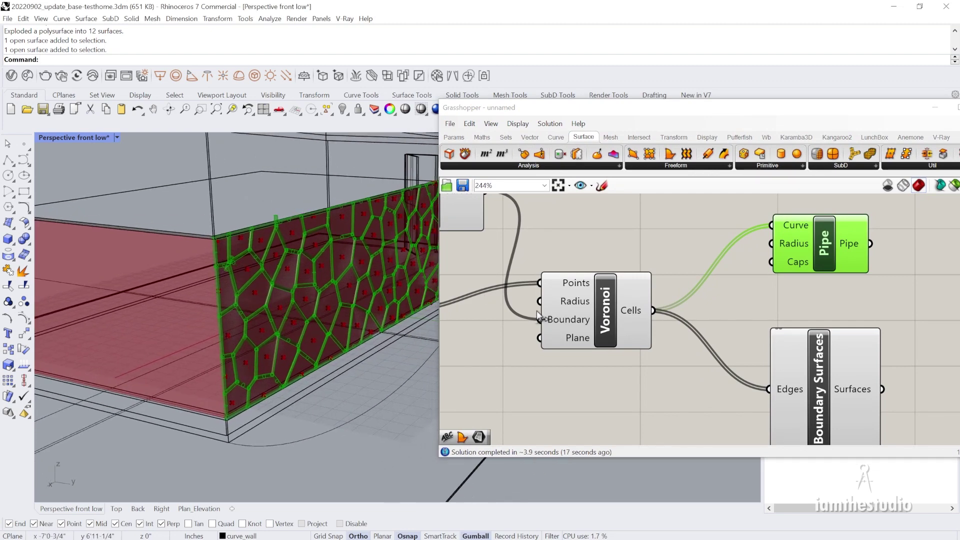
scroll(758, 297, down, 3)
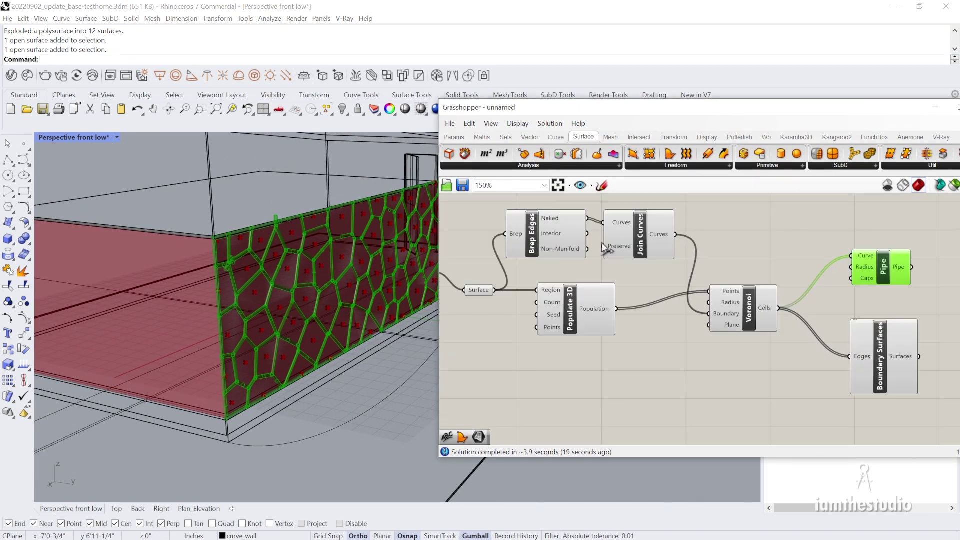
right_drag(495, 305, 676, 325)
scroll(600, 313, up, 4)
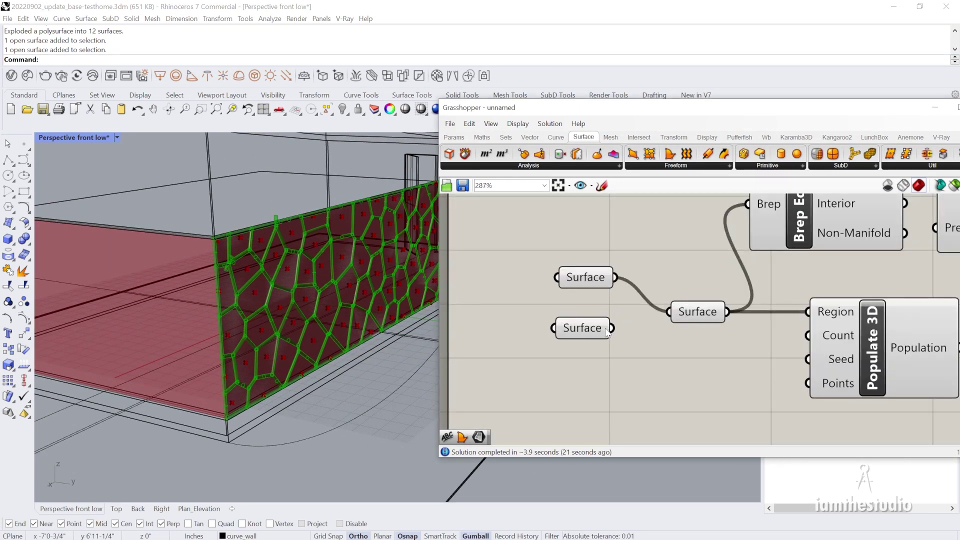
drag(609, 329, 667, 312)
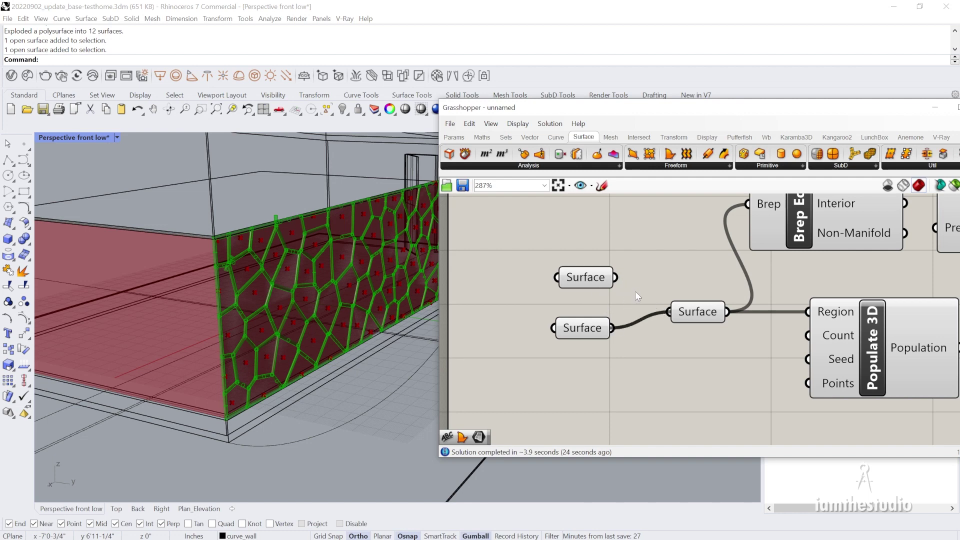
Add the first source Surface as an additional input to the shared Surface parameter and inspect the pattern on both glass walls
scroll(636, 291, down, 3)
scroll(610, 296, up, 1)
drag(628, 279, 674, 308)
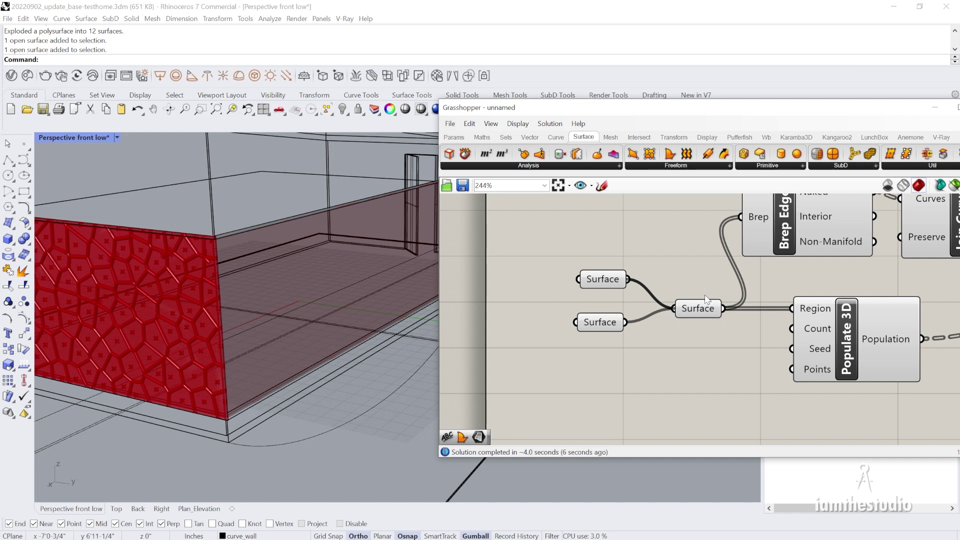
drag(721, 308, 702, 308)
right_drag(242, 326, 230, 278)
scroll(242, 267, down, 5)
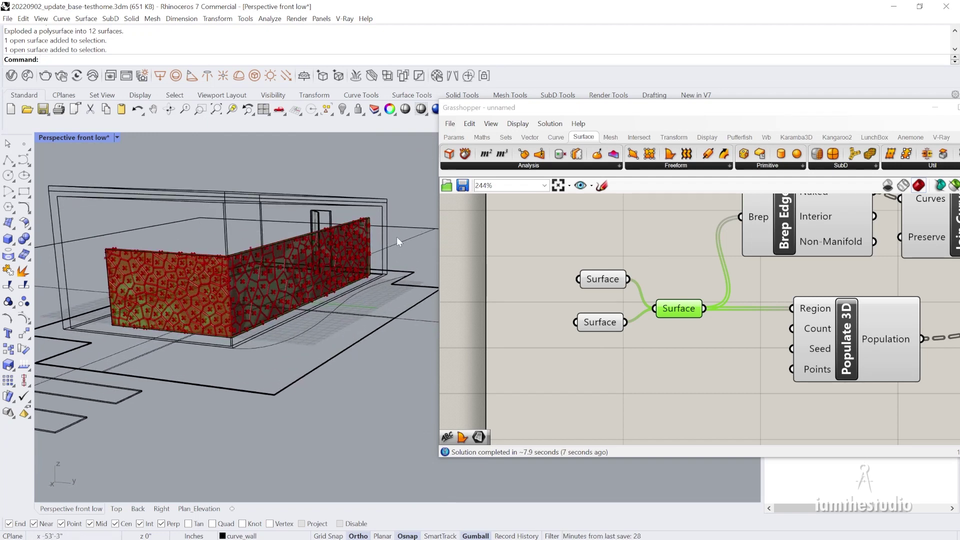
right_drag(639, 281, 557, 289)
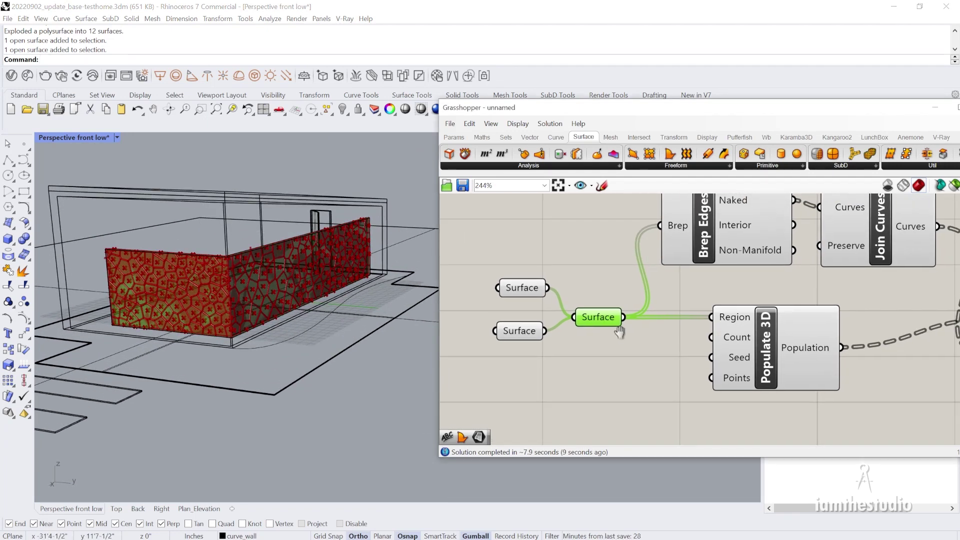
scroll(315, 283, up, 5)
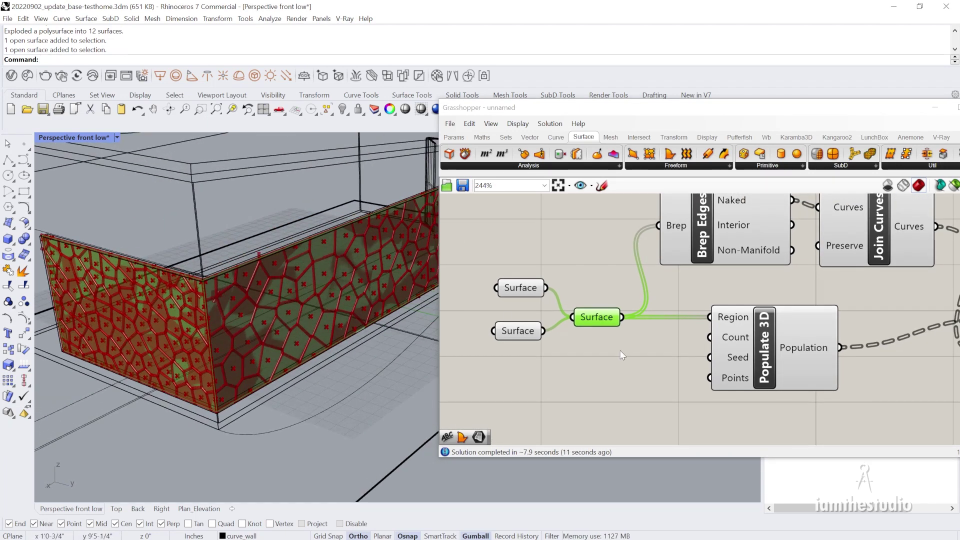
Bake the Pipe component's geometry to the gh_panel layer with grouping enabled
scroll(746, 355, down, 4)
right_drag(744, 351, 603, 316)
right_drag(772, 331, 688, 312)
scroll(688, 312, up, 3)
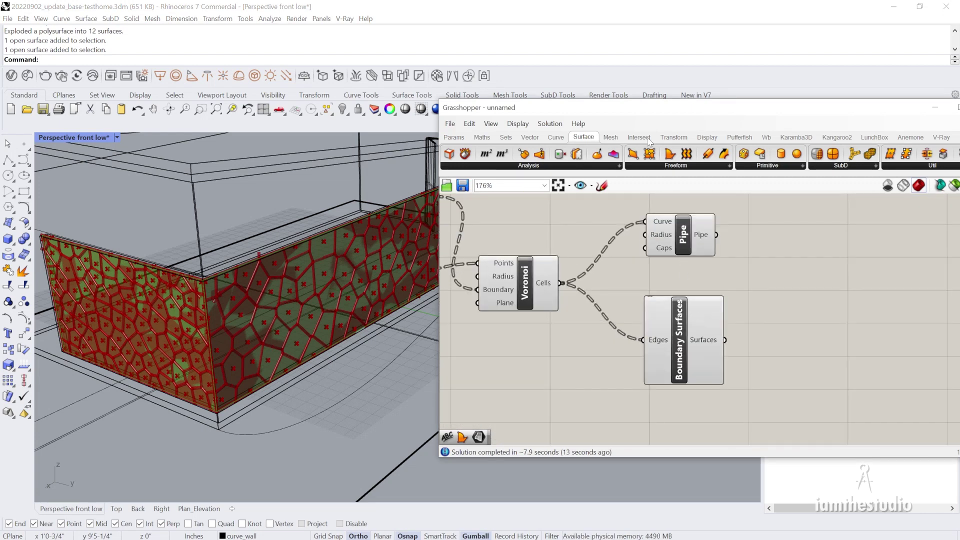
drag(689, 240, 695, 242)
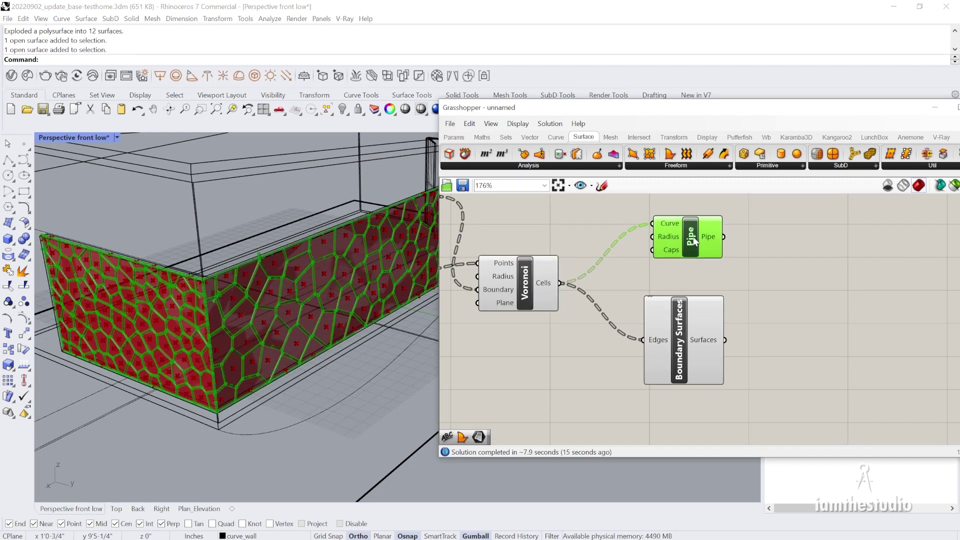
right_click(696, 242)
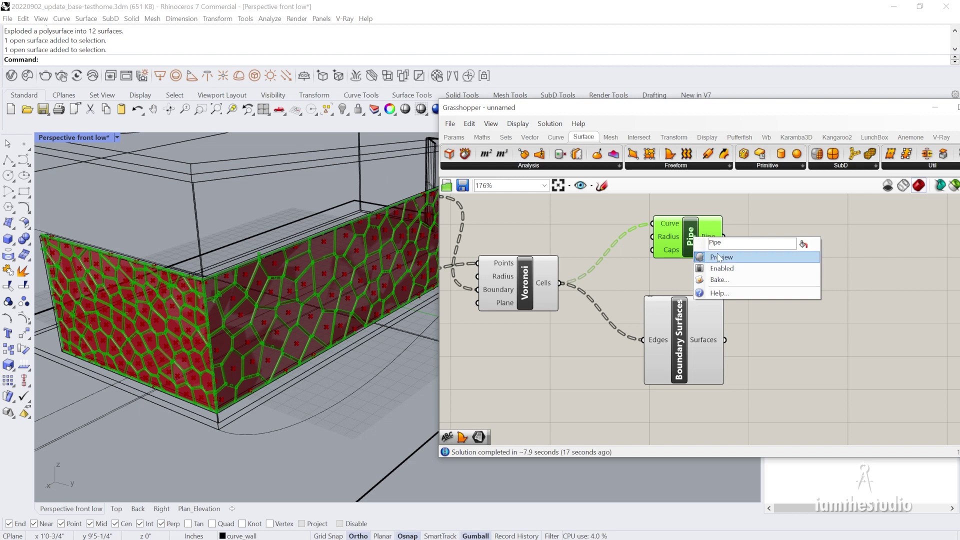
click(731, 279)
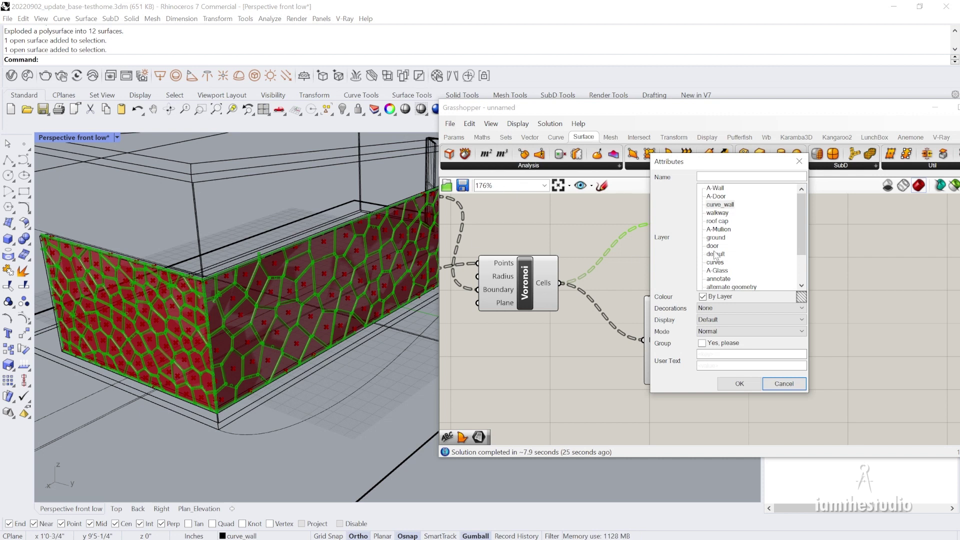
click(792, 238)
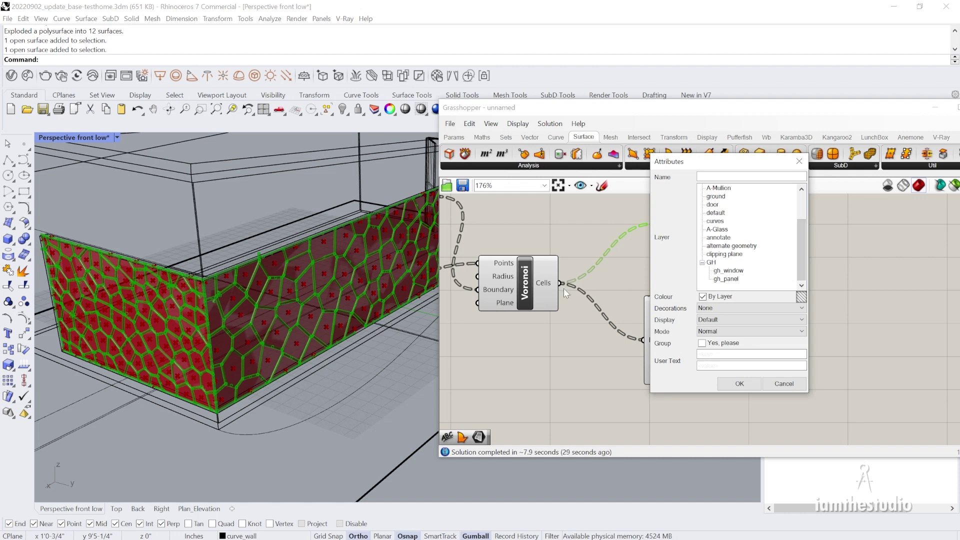
drag(727, 162, 808, 197)
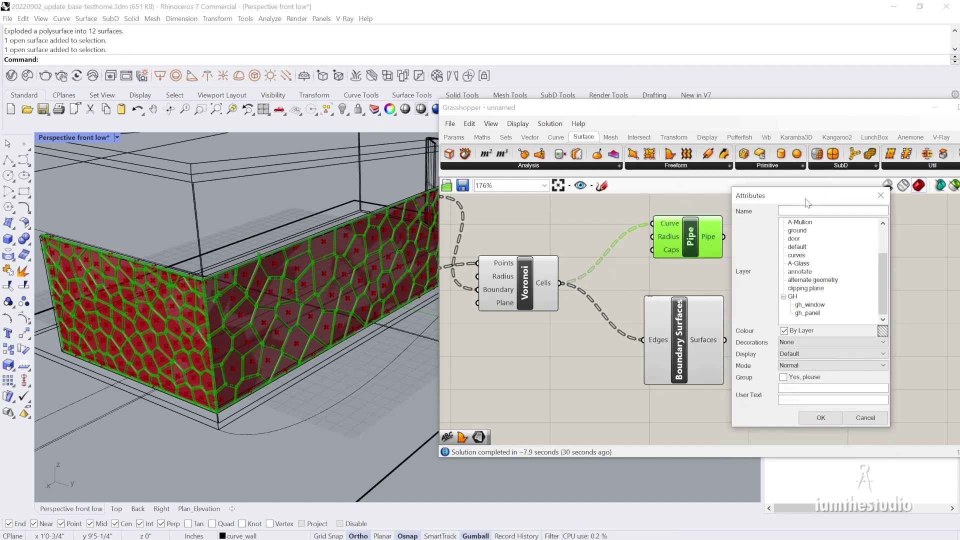
click(809, 306)
click(810, 314)
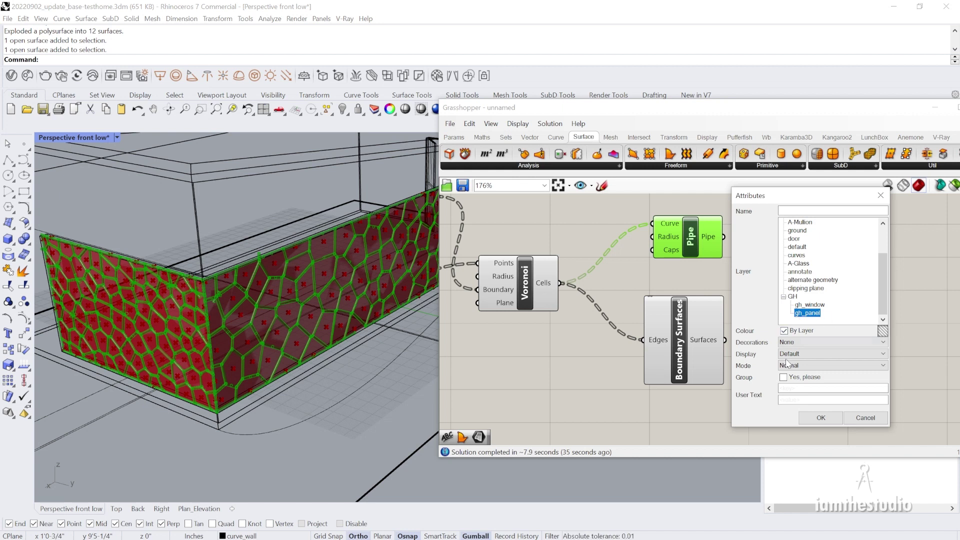
click(802, 377)
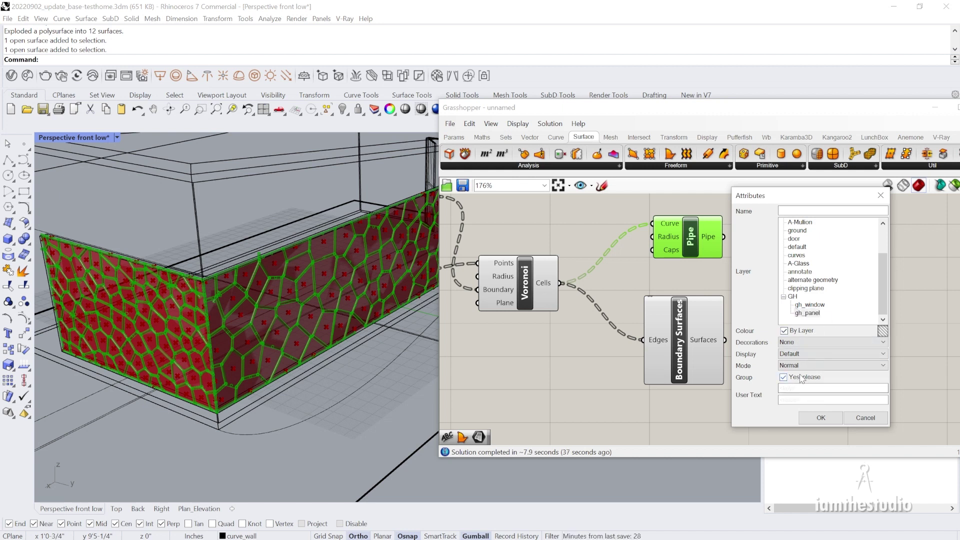
click(820, 418)
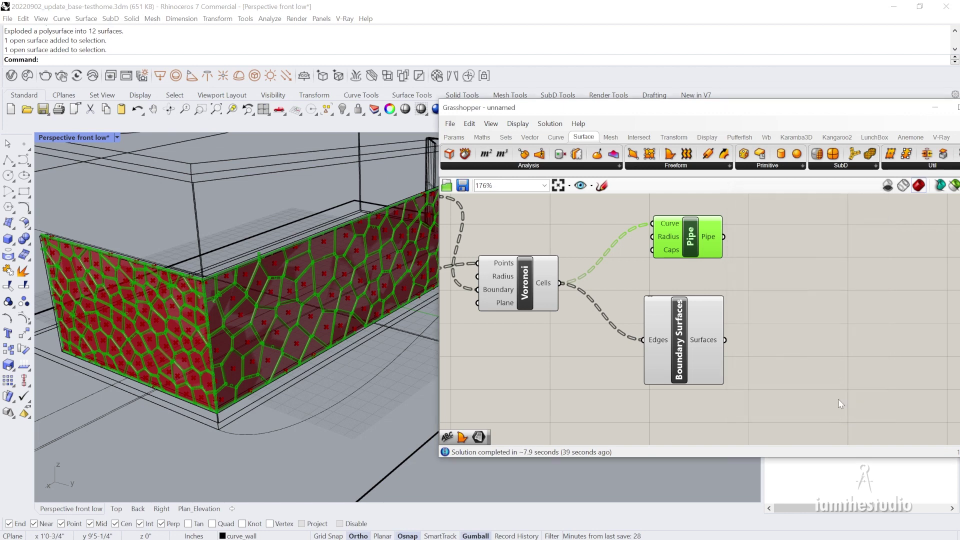
Bake the Boundary Surfaces geometry to the gh_window layer with grouping enabled and the mode kept at Normal
click(685, 326)
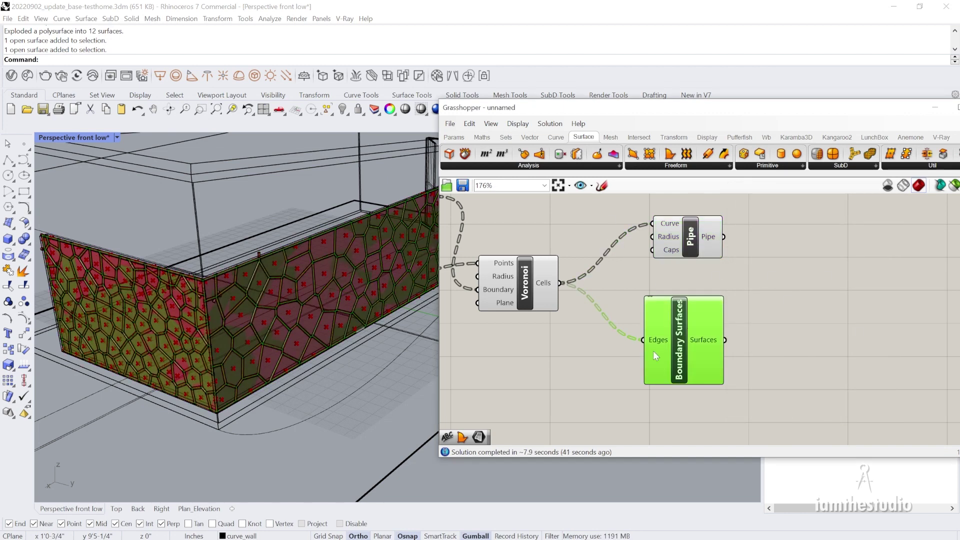
right_click(706, 343)
click(727, 360)
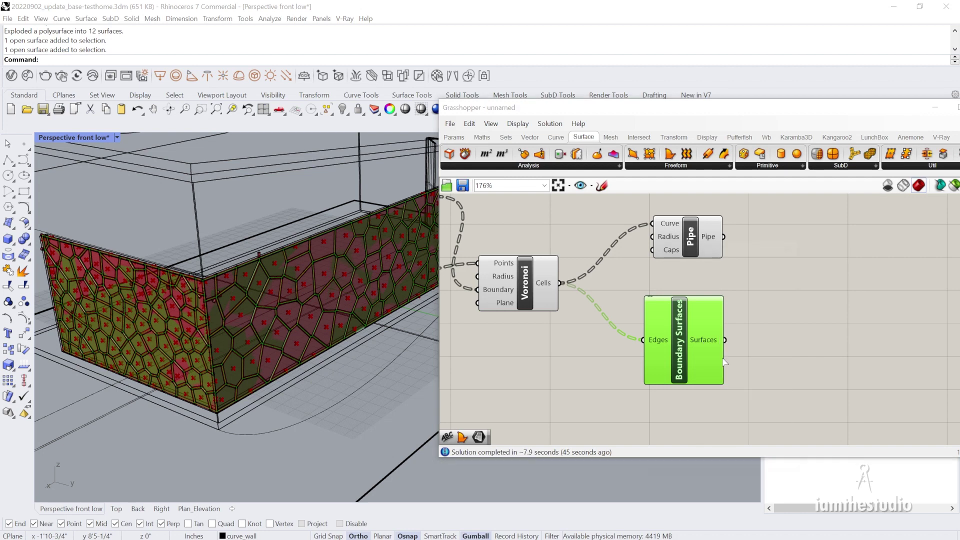
scroll(792, 325, down, 2)
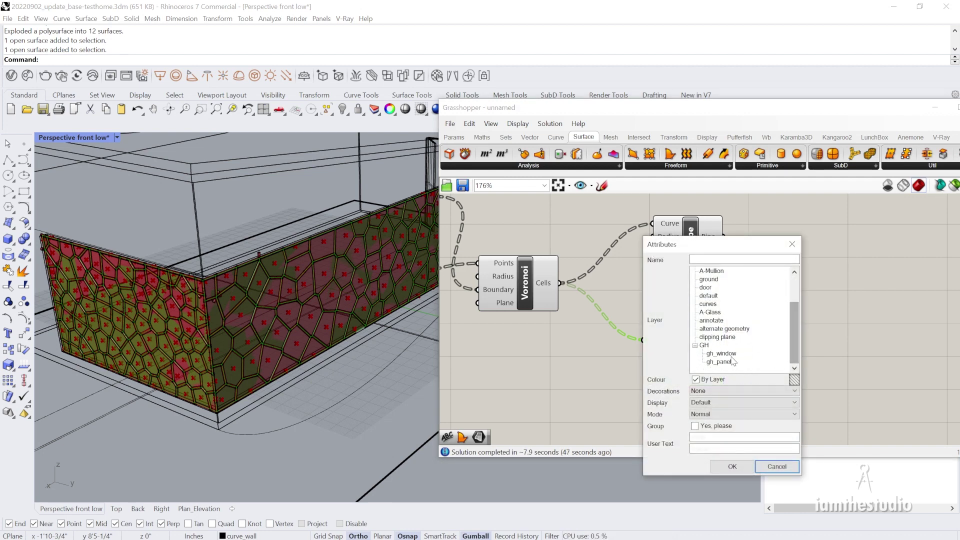
click(720, 353)
click(713, 429)
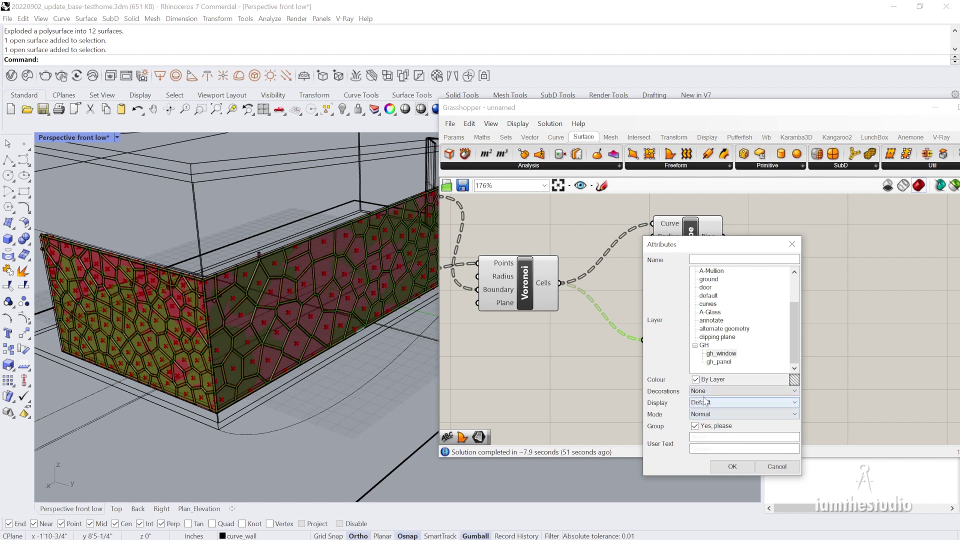
click(727, 413)
click(672, 415)
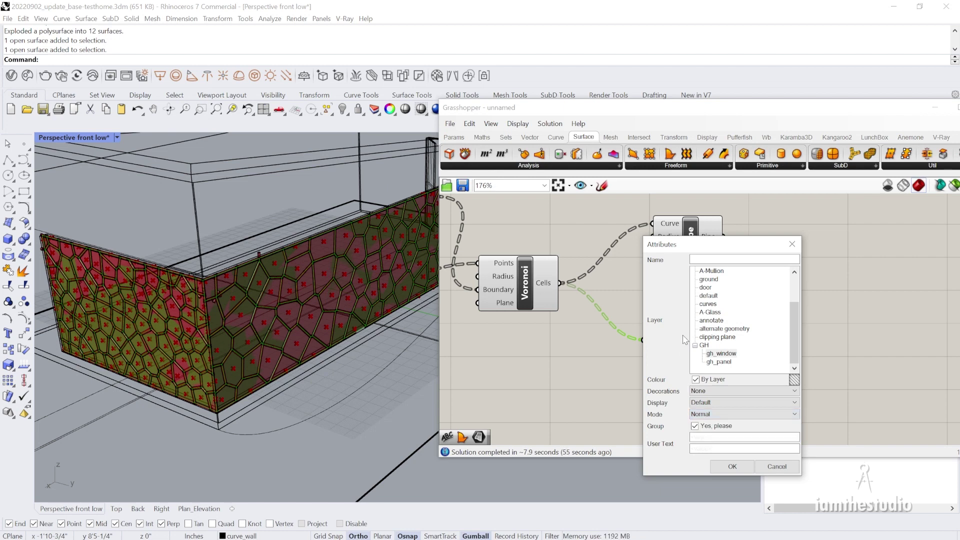
click(724, 469)
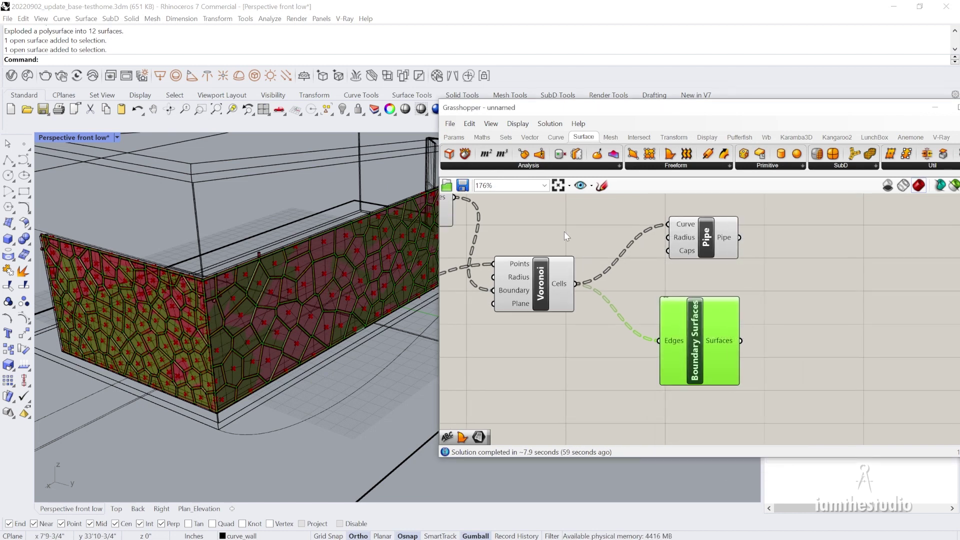
Save the Grasshopper definition in the working folder as voronoi_windows
click(450, 123)
click(492, 178)
text(voir)
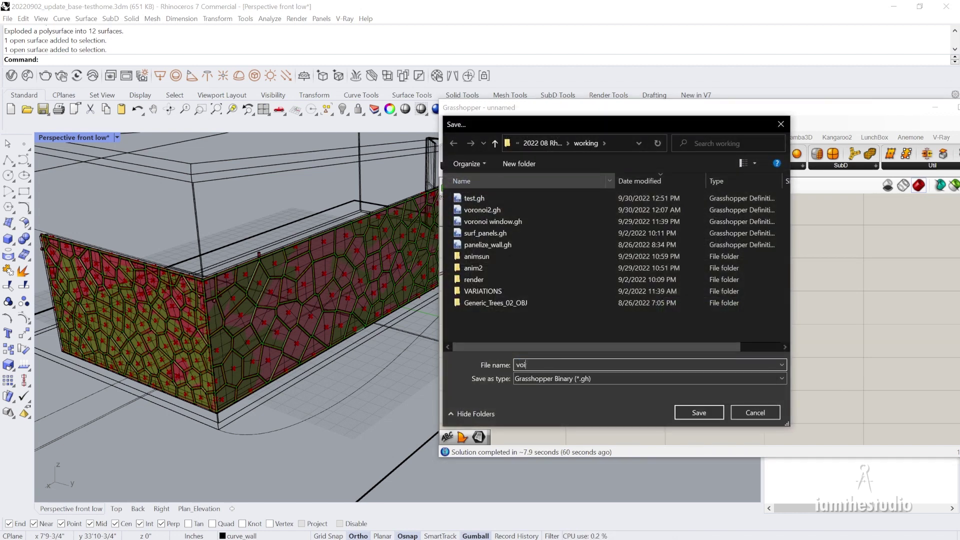
key(BackSpace)
text(ronoi)
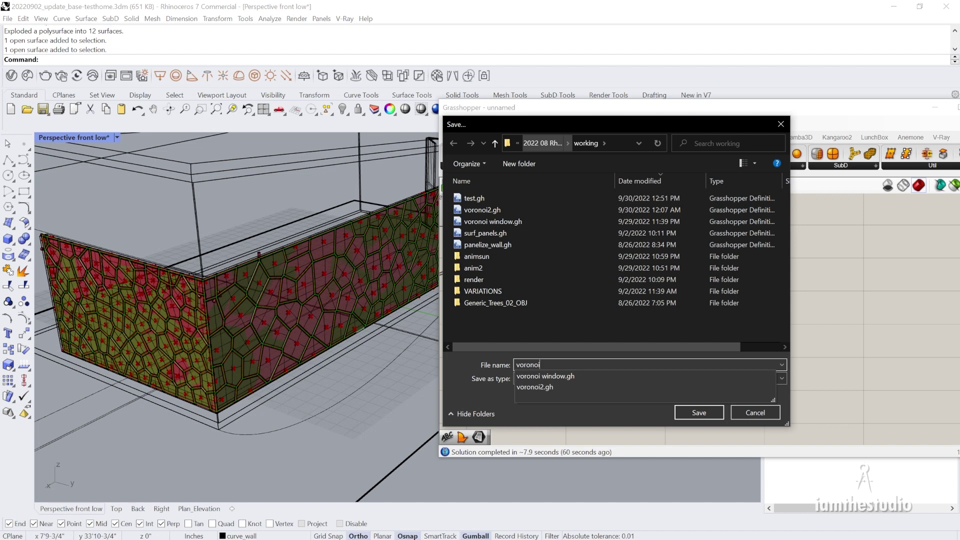
text(_windows)
key(Return)
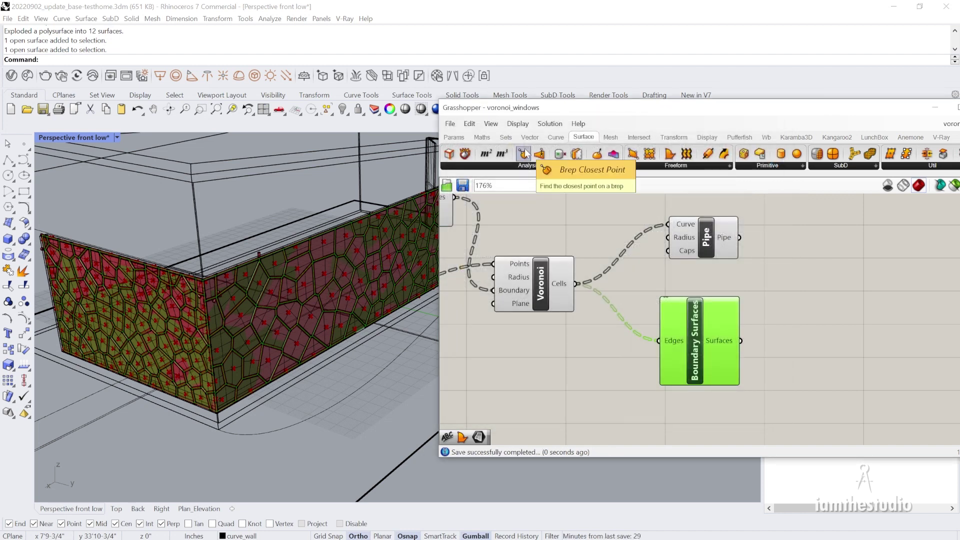
scroll(640, 306, up, 2)
scroll(640, 306, down, 3)
right_drag(594, 288, 723, 303)
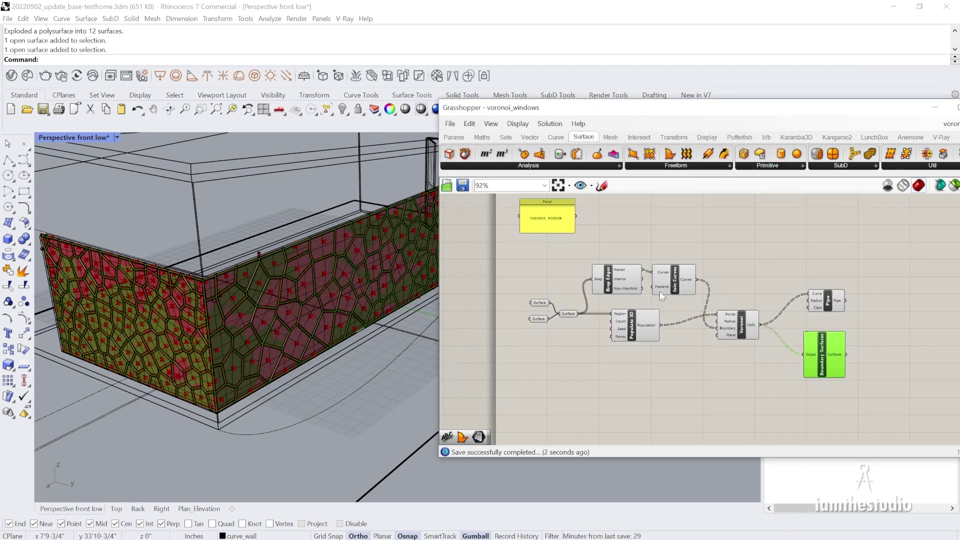
scroll(592, 294, up, 3)
right_drag(592, 292, 573, 301)
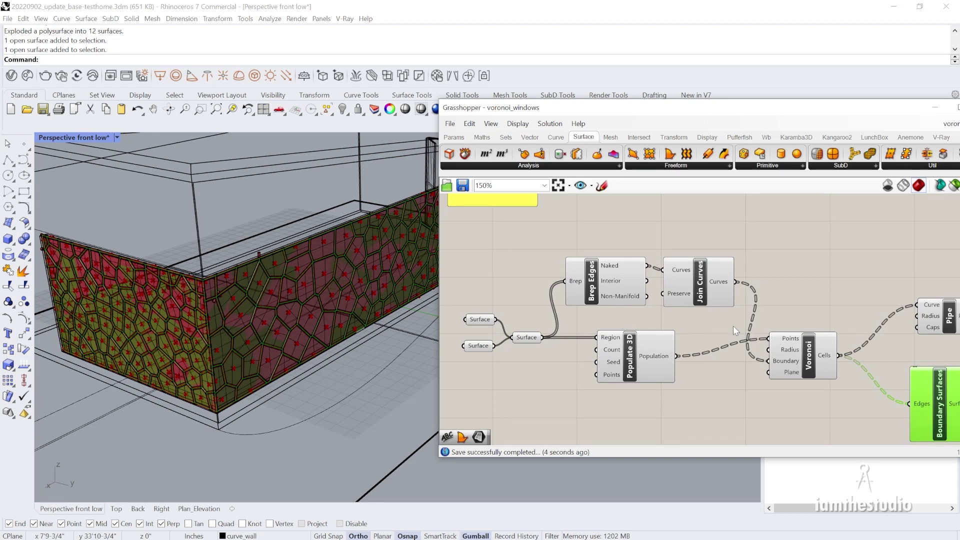
Examine how the joined boundary curves and the two source Surface parameters correspond to the glass walls
scroll(733, 326, up, 4)
click(670, 259)
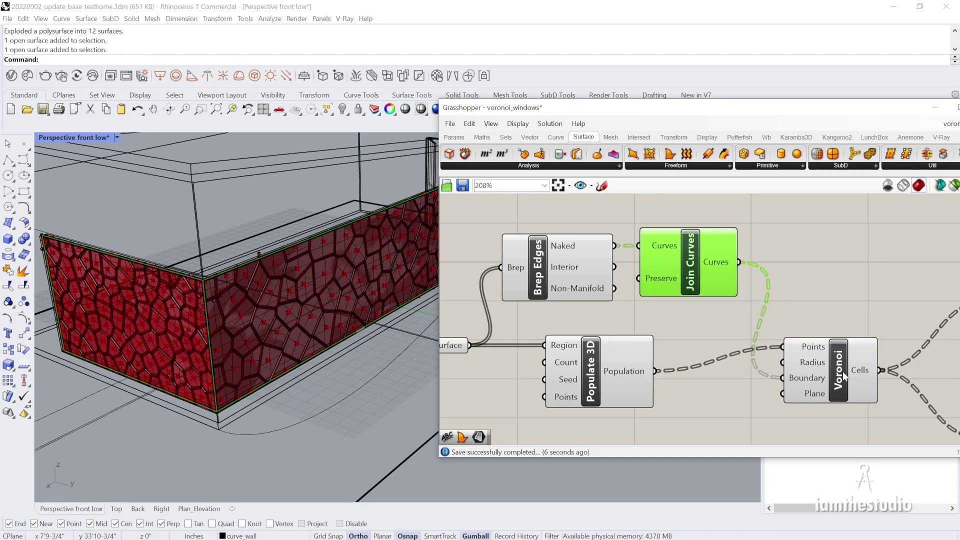
mouse_move(814, 378)
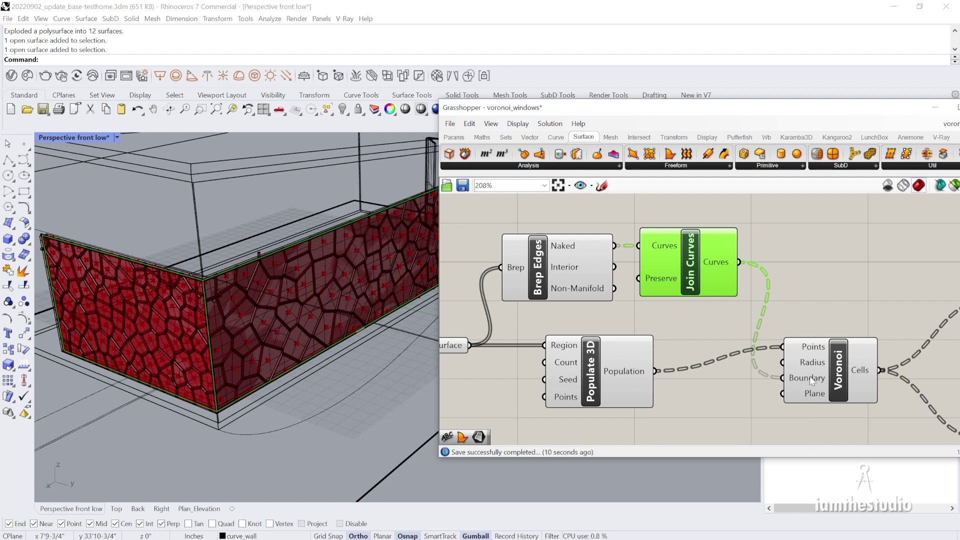
scroll(808, 360, down, 2)
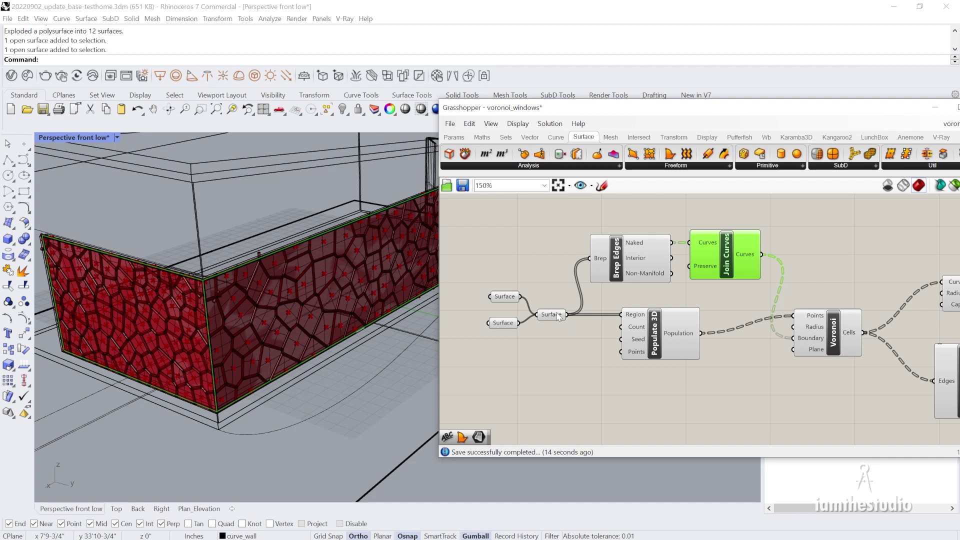
click(511, 295)
scroll(509, 305, up, 2)
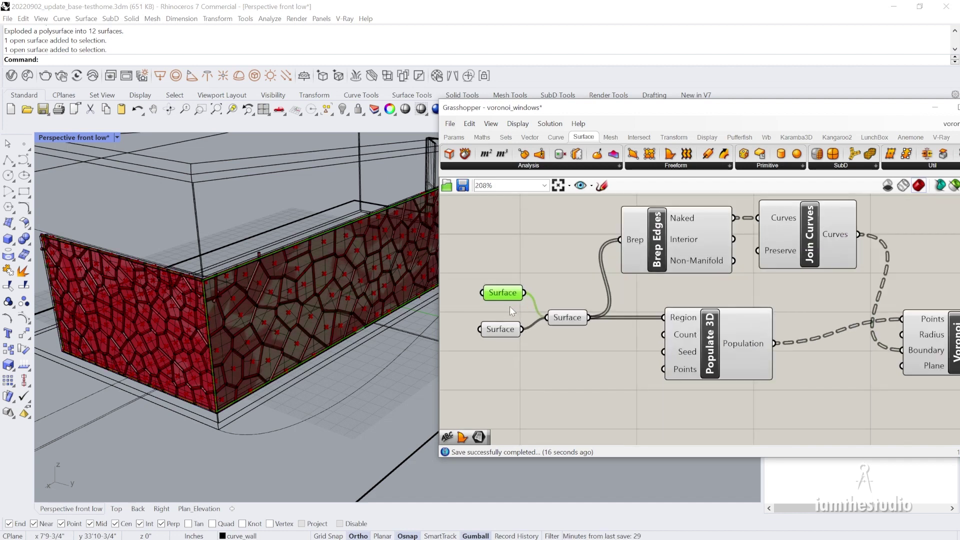
scroll(531, 316, down, 2)
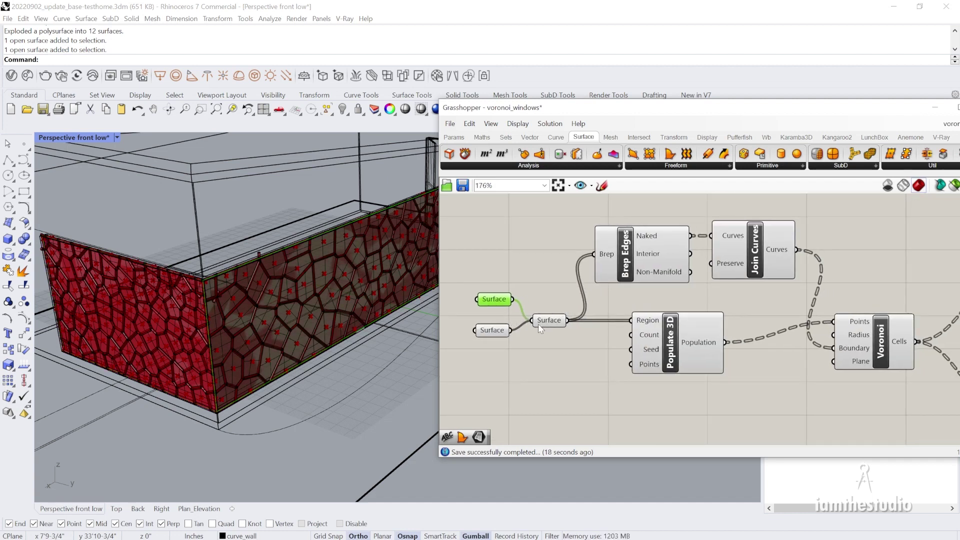
click(508, 331)
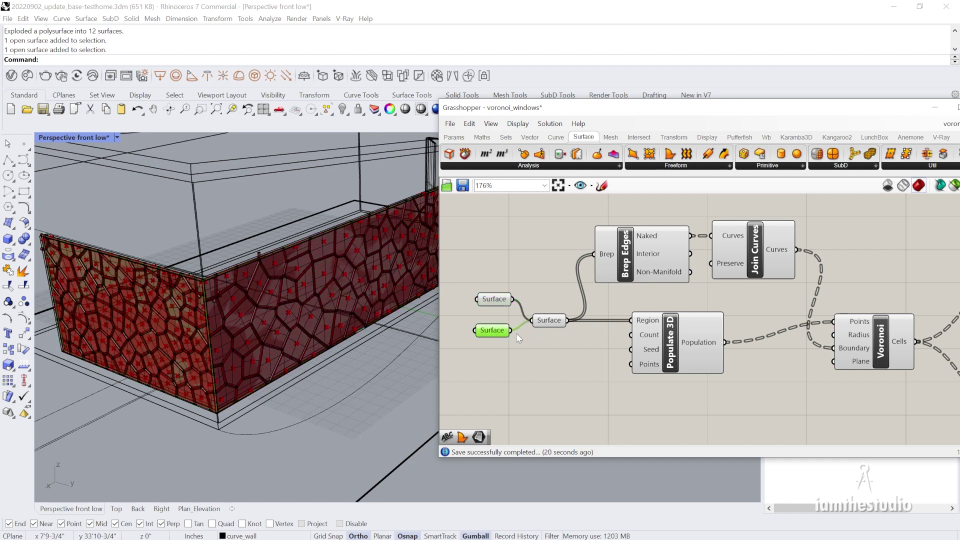
Try connecting the shared Surface parameter directly to the Voronoi component's Boundary input and inspect the pattern around the whole house
drag(566, 320, 828, 350)
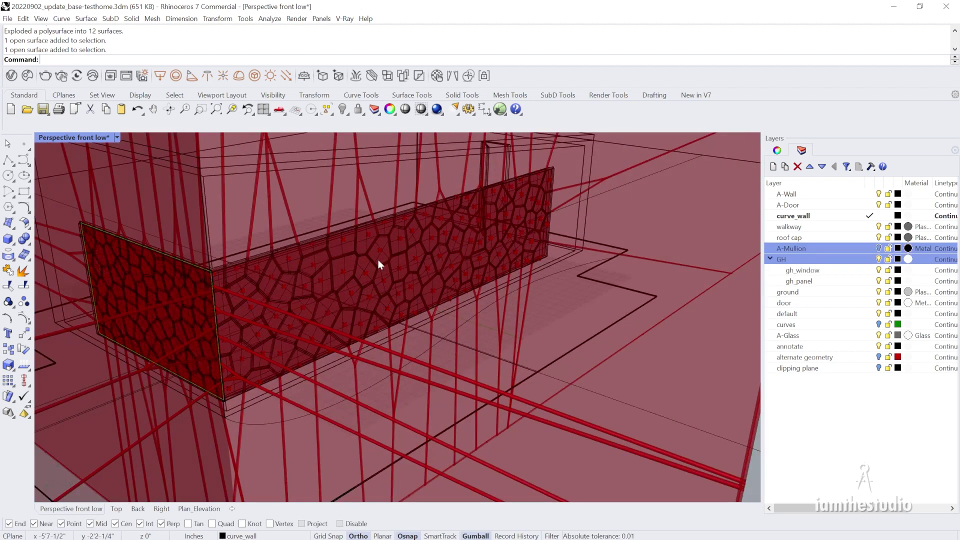
scroll(448, 283, down, 4)
scroll(448, 283, down, 3)
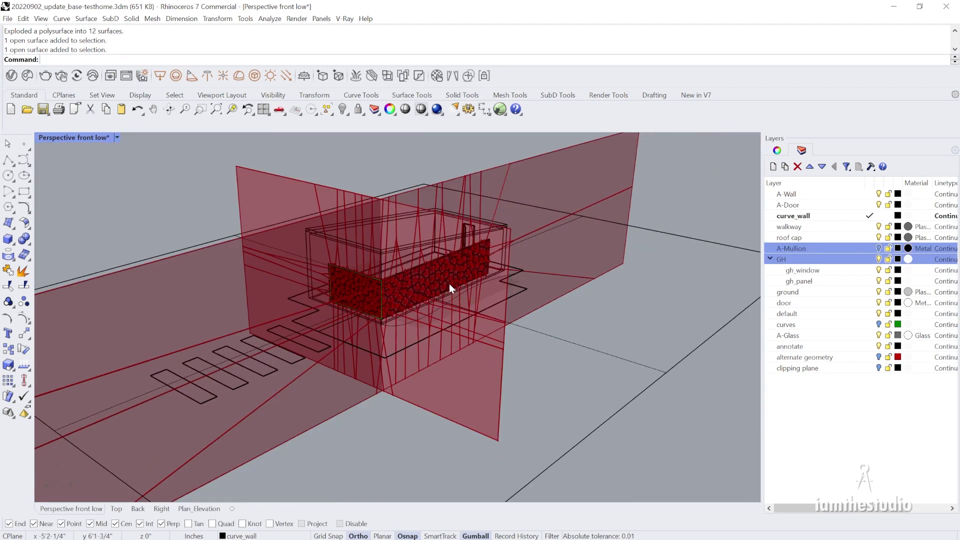
right_drag(457, 229, 457, 235)
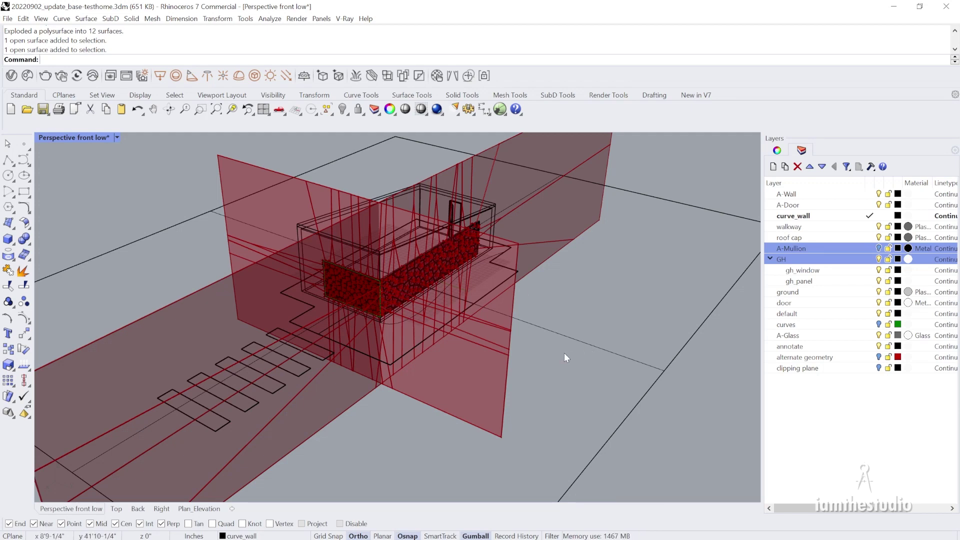
scroll(550, 350, up, 3)
Reopen the Grasshopper window and arrange the house model and the Voronoi component for viewing side by side
text(Grasshopper)
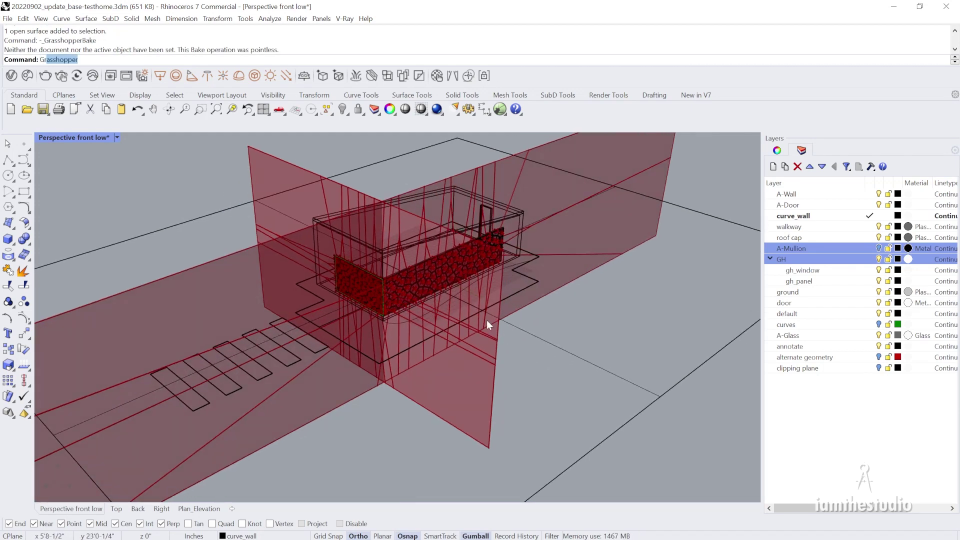
key(Return)
scroll(343, 287, up, 2)
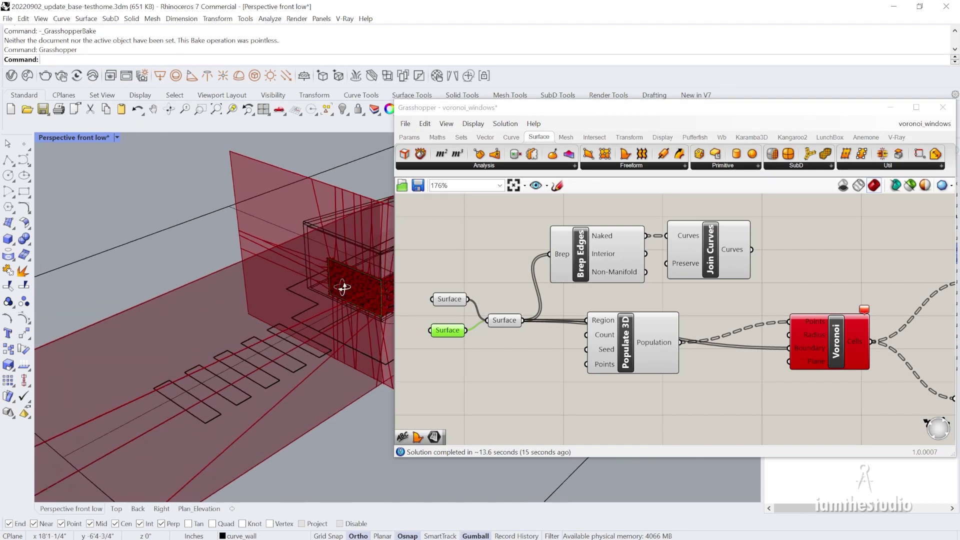
shift+right_drag(343, 287, 185, 327)
right_drag(815, 318, 737, 310)
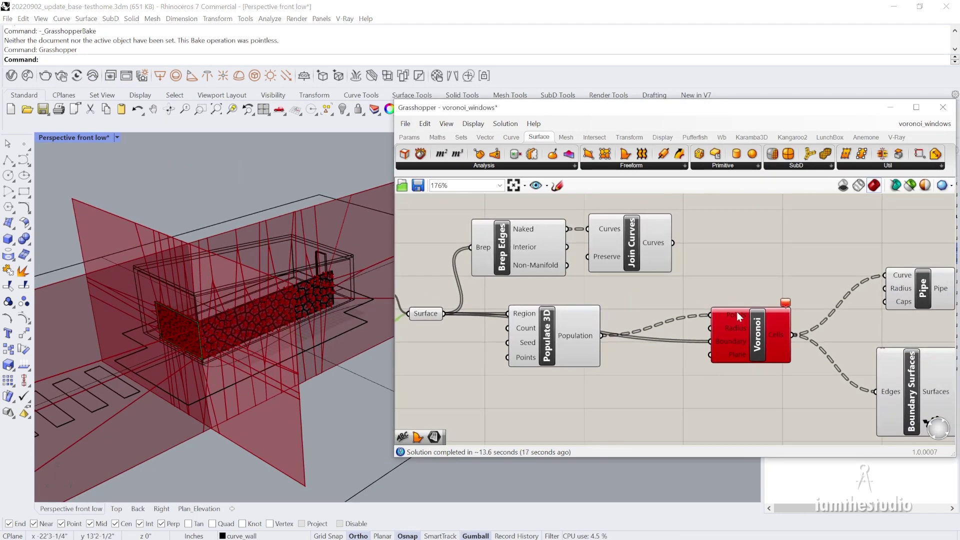
Turn off the preview of the Pipe component and view the glass walls up close
scroll(780, 307, down, 3)
right_drag(794, 319, 756, 314)
scroll(769, 321, up, 3)
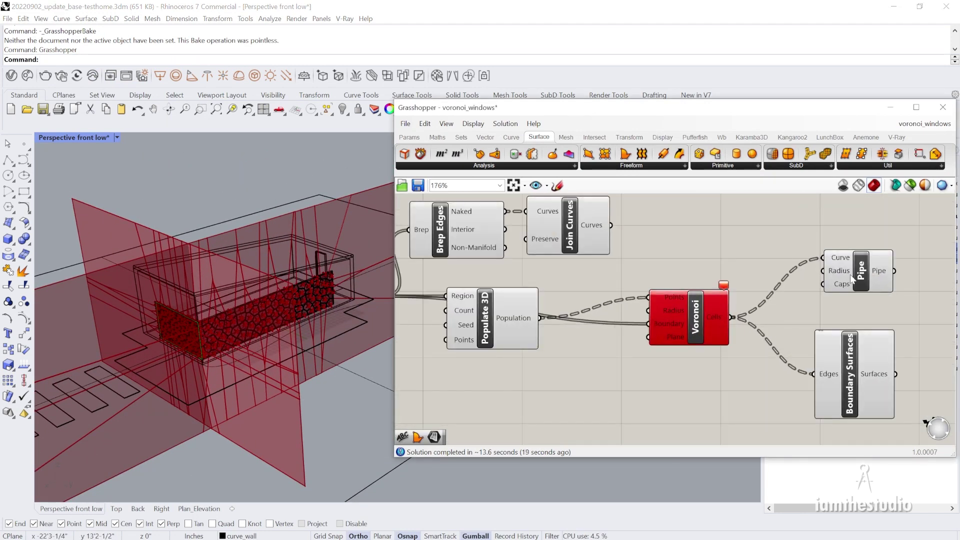
click(858, 267)
right_click(833, 269)
click(869, 299)
scroll(235, 327, up, 6)
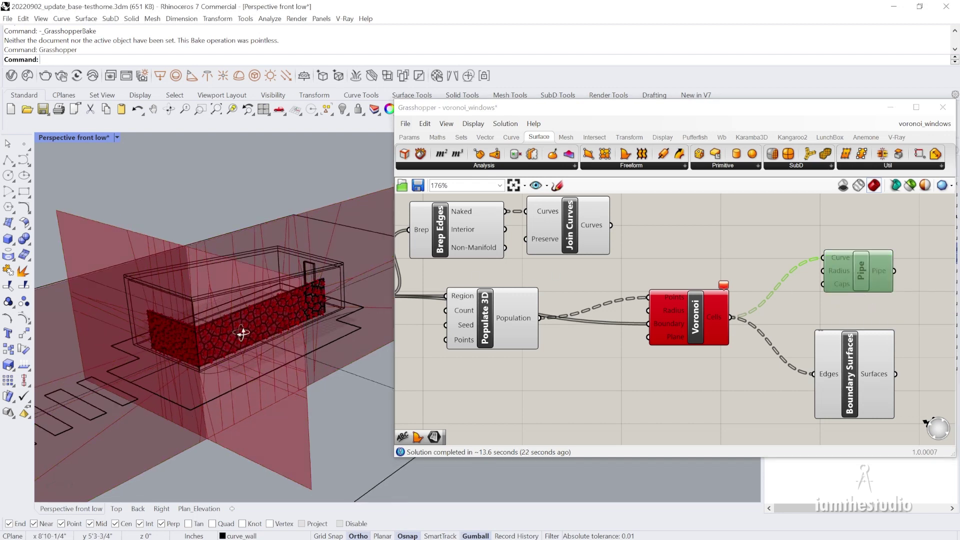
Inspect the Voronoi component's error balloon, its Boundary connection, and the Brep Edges outline on the glass walls
right_drag(680, 308, 799, 316)
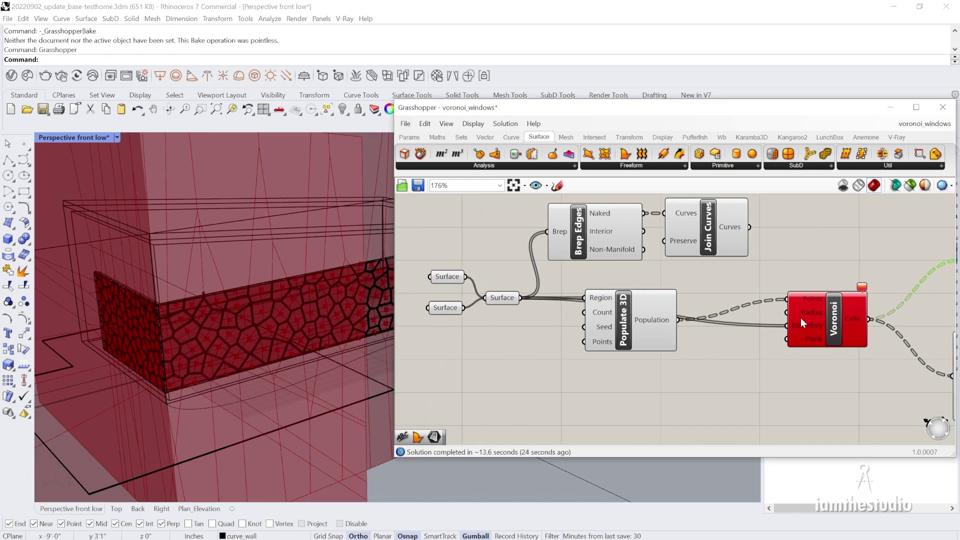
mouse_move(808, 325)
right_drag(161, 304, 166, 325)
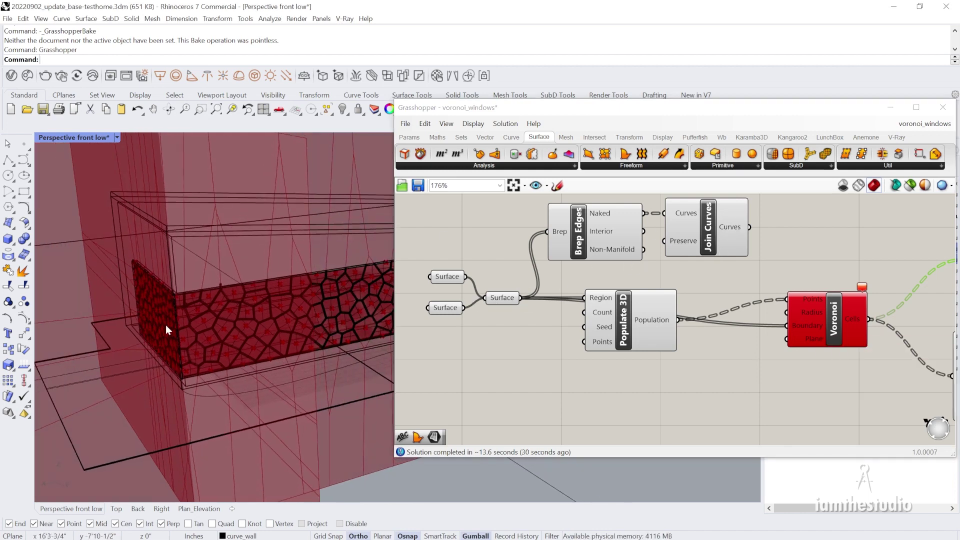
scroll(304, 263, down, 5)
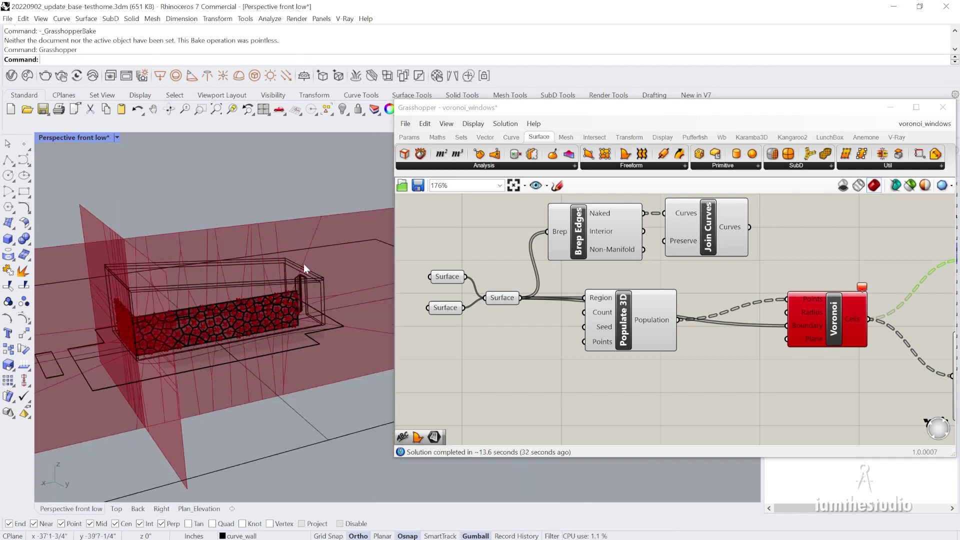
click(570, 232)
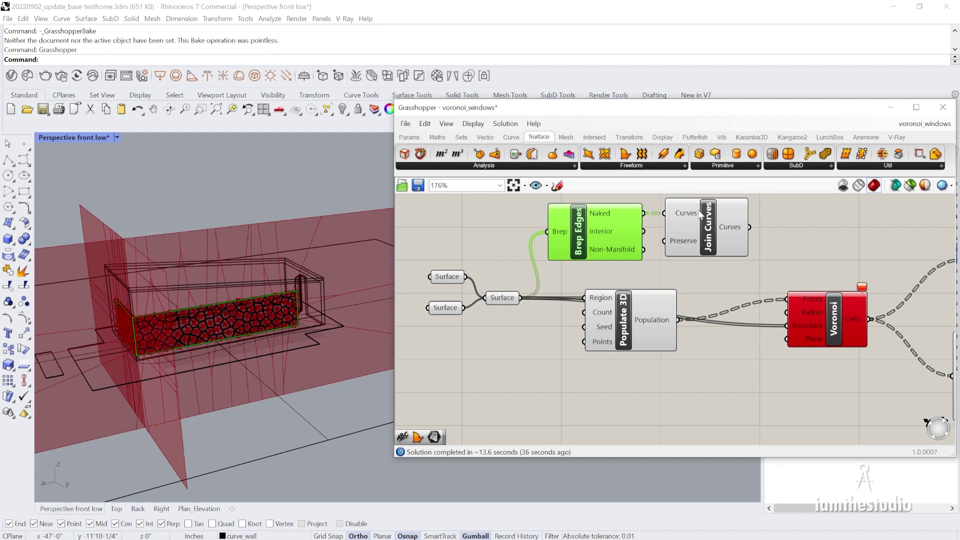
scroll(777, 261, up, 1)
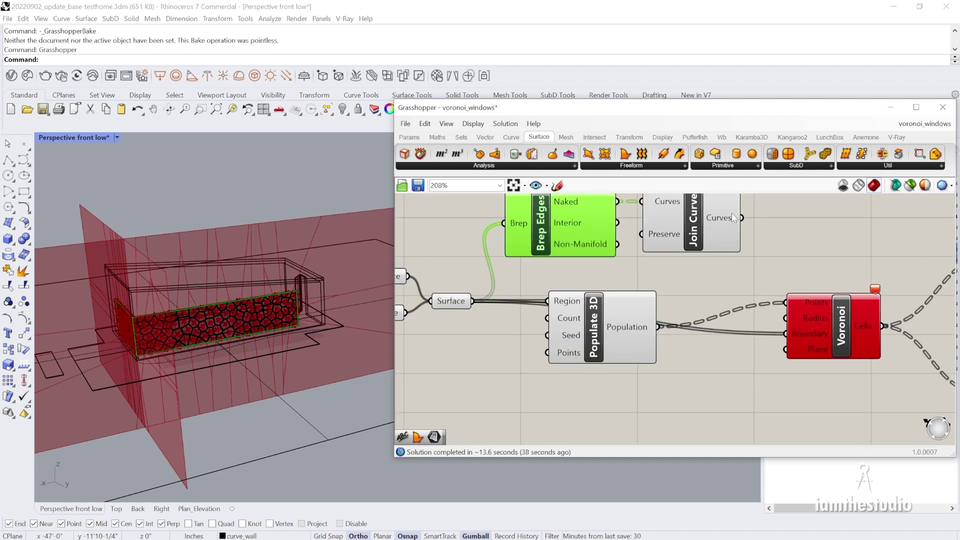
right_drag(730, 213, 735, 225)
right_drag(909, 283, 757, 258)
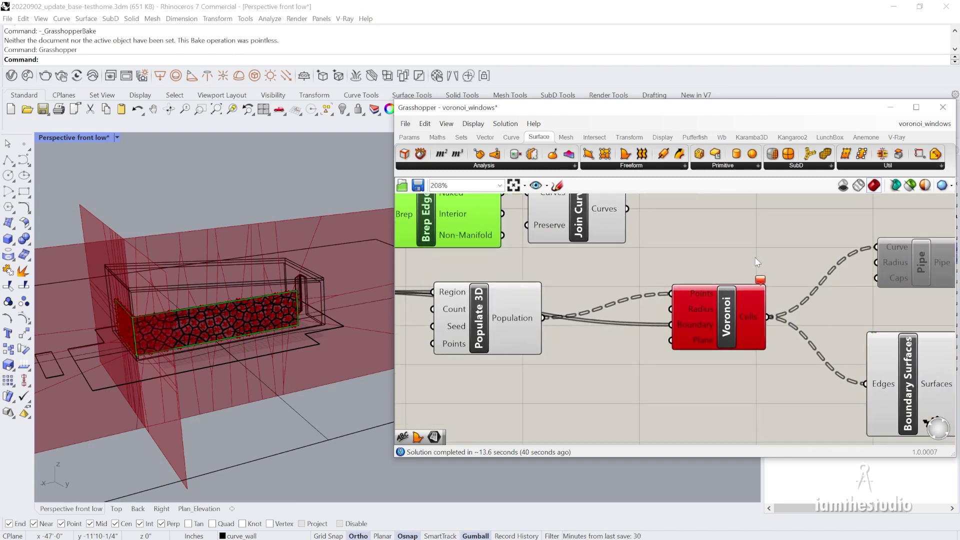
scroll(757, 258, up, 2)
mouse_move(763, 292)
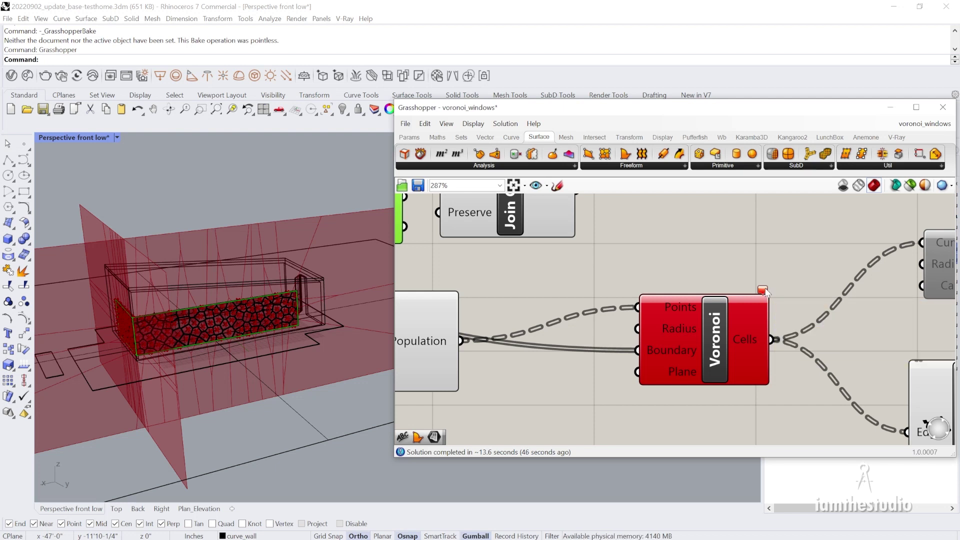
scroll(766, 275, down, 3)
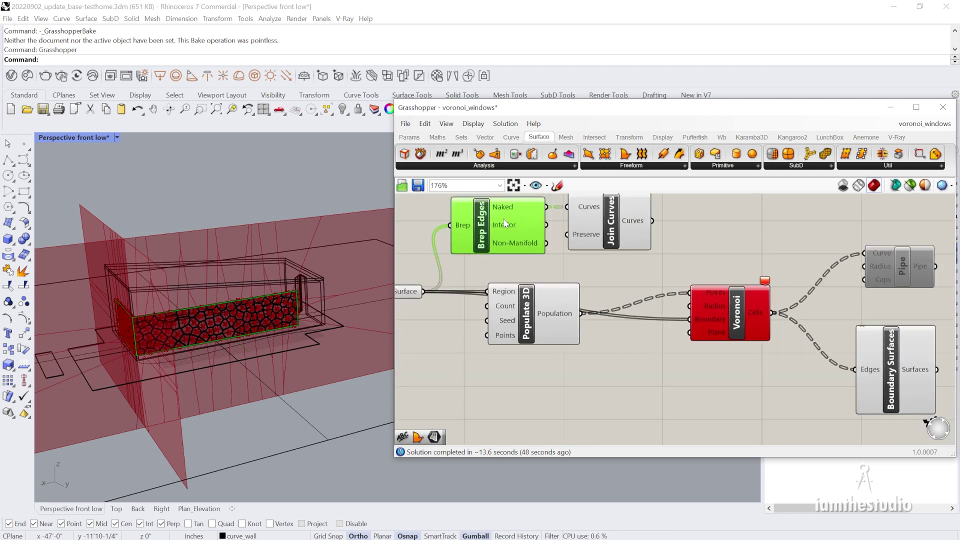
Reconnect the Join Curves output to the Voronoi component's Boundary input and check the pattern on both glass walls
click(579, 222)
drag(652, 221, 689, 319)
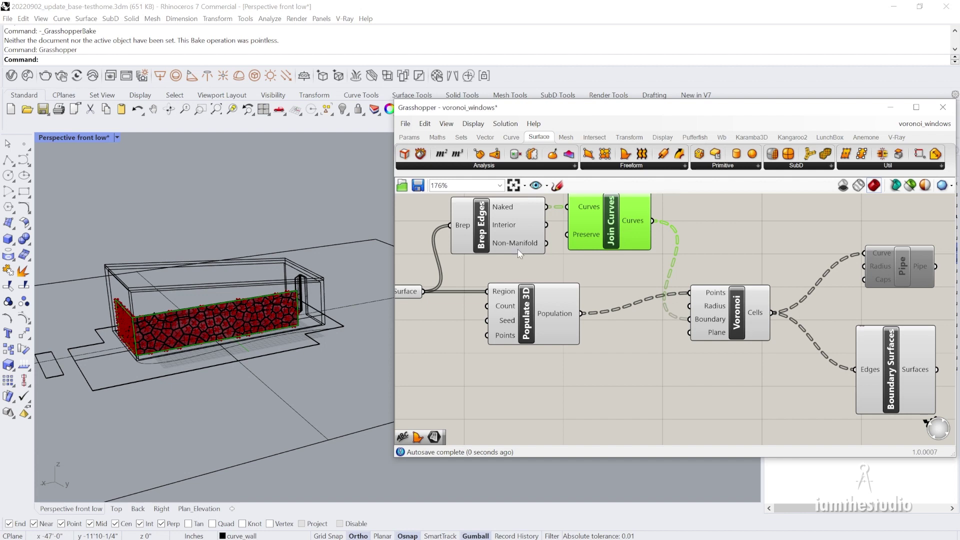
right_drag(619, 239, 681, 236)
scroll(650, 240, down, 4)
right_drag(120, 283, 181, 337)
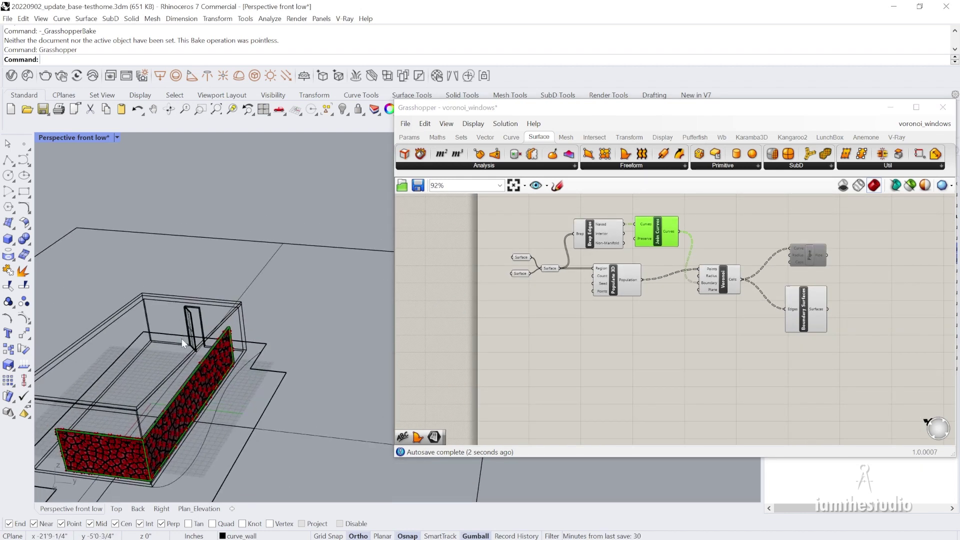
scroll(156, 427, up, 3)
shift+right_drag(156, 427, 312, 315)
right_drag(472, 300, 474, 302)
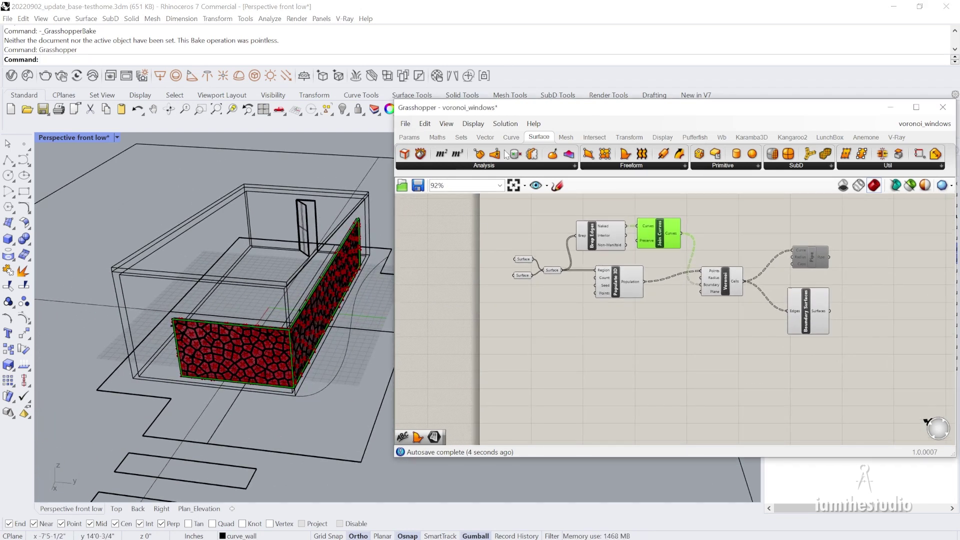
Save the voronoi_windows definition and put the Grasshopper window away to reveal the Rhino model
key(ctrl+s)
click(405, 124)
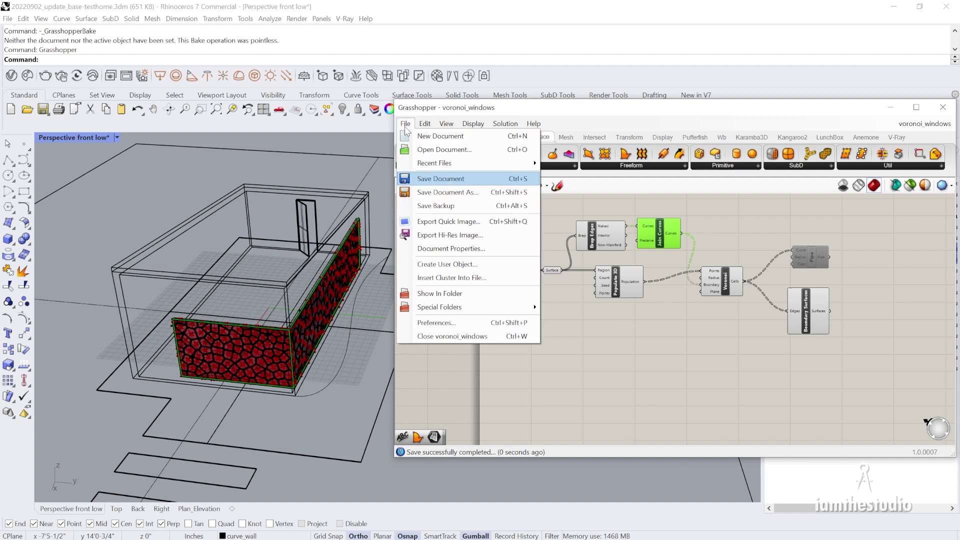
click(427, 113)
drag(727, 117, 510, 125)
click(726, 116)
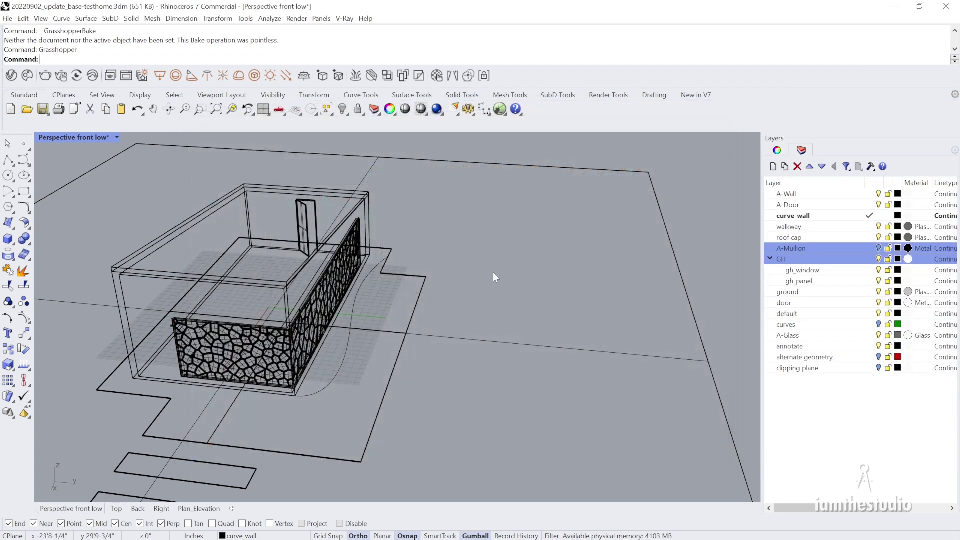
Inspect the baked Voronoi pipes and panels on both glass walls in the Shaded display mode
right_drag(453, 361, 456, 306)
scroll(456, 306, down, 3)
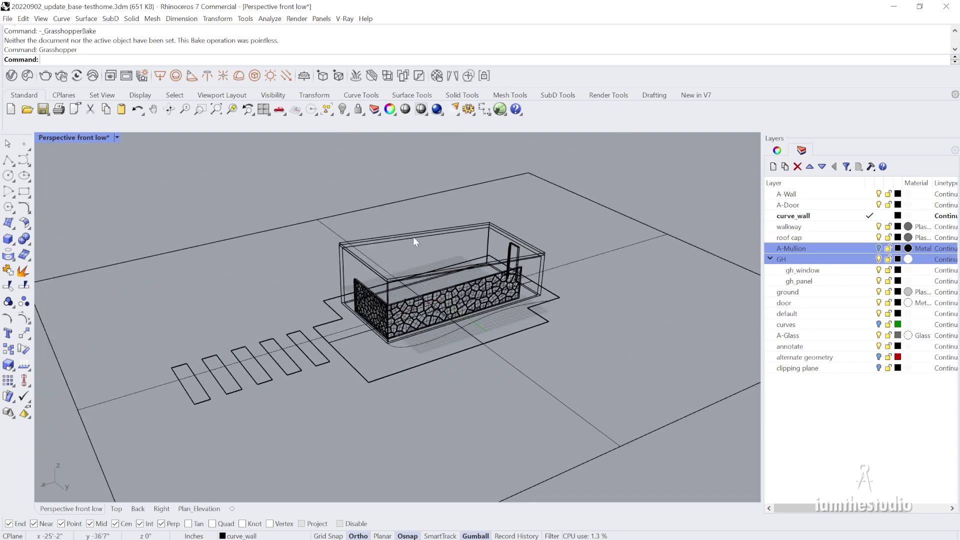
scroll(442, 245, up, 10)
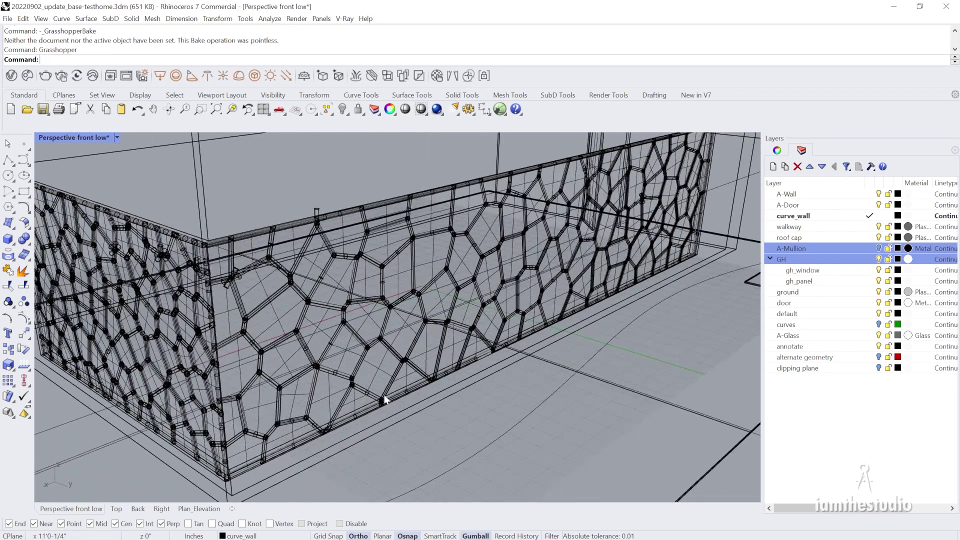
scroll(384, 395, down, 5)
right_drag(303, 311, 292, 307)
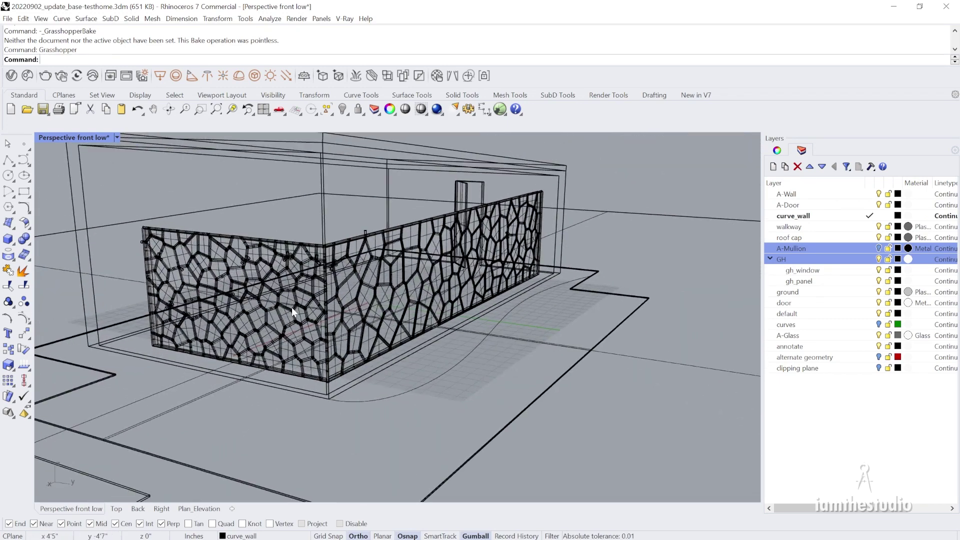
click(116, 138)
click(145, 164)
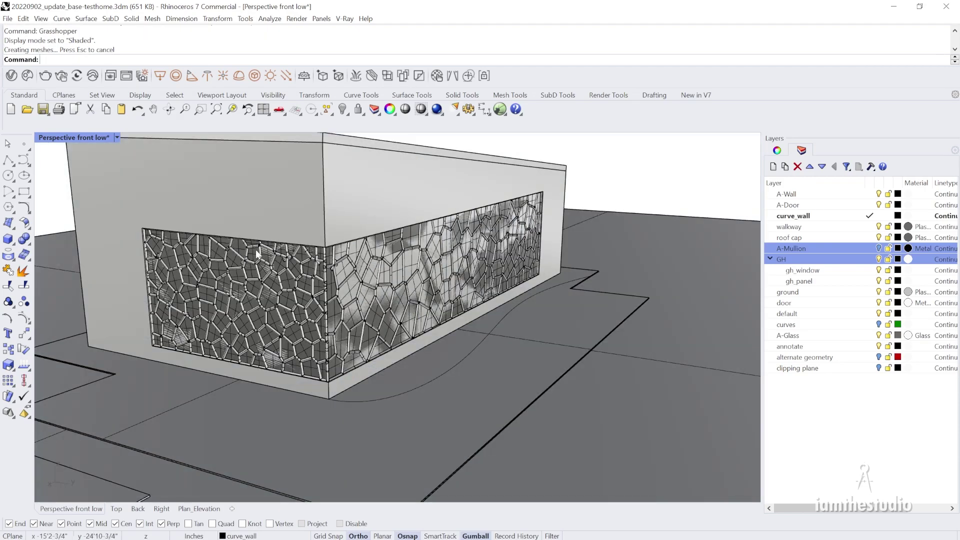
scroll(310, 279, up, 8)
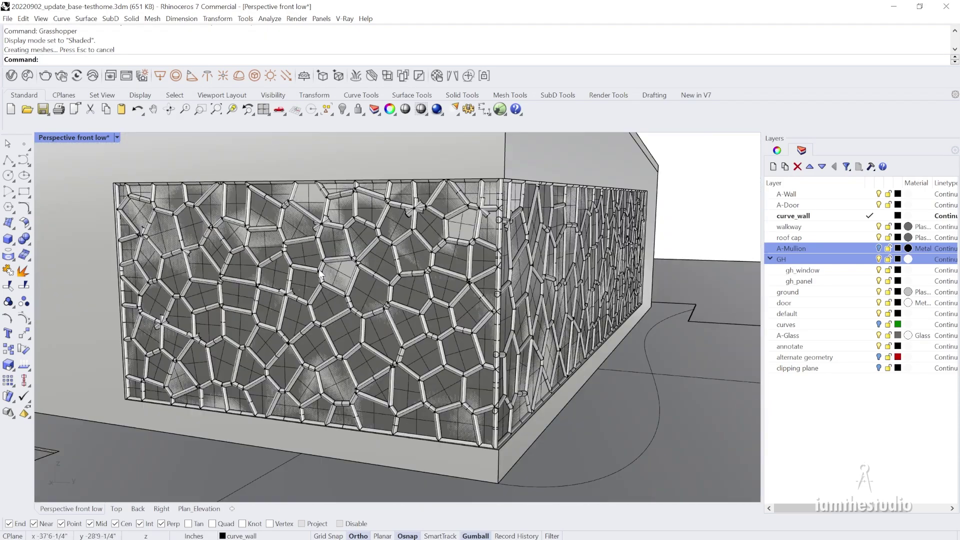
right_drag(321, 274, 477, 251)
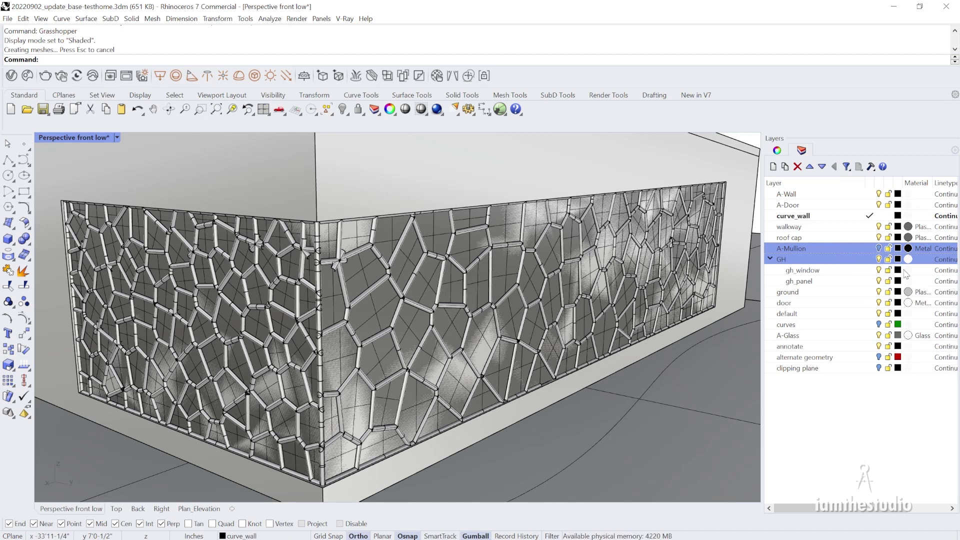
Set the perspective viewport to the Rendered display mode
click(118, 137)
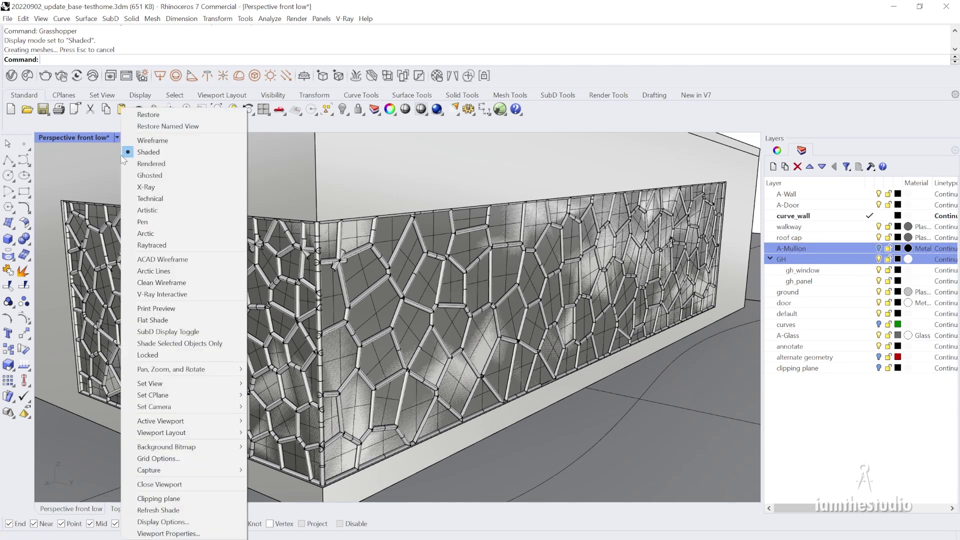
click(145, 164)
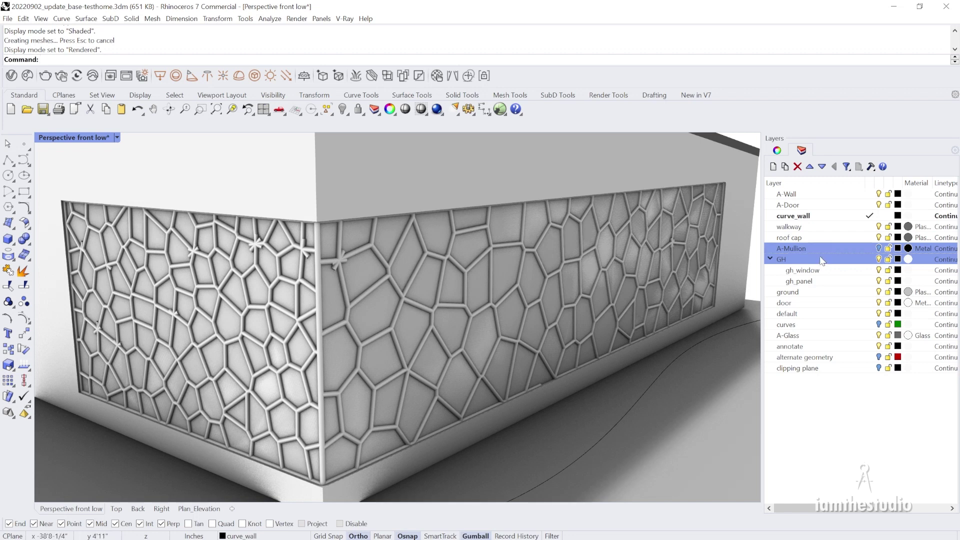
Assign a Glass type material to the gh_window layer
click(906, 270)
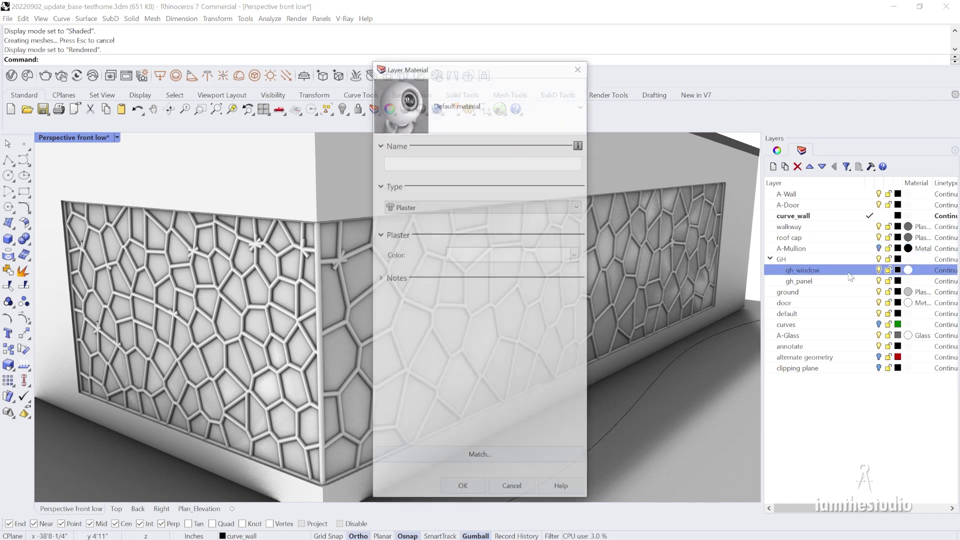
click(437, 208)
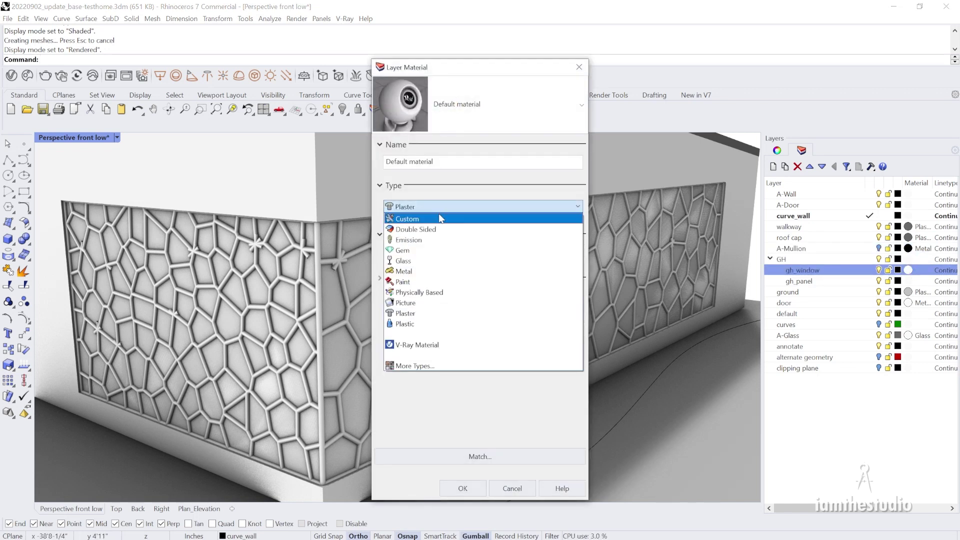
click(439, 261)
click(469, 490)
Examine the rendered house from outside, checking the glass and Voronoi frames on both window walls up close and from farther away
scroll(412, 293, down, 5)
right_drag(412, 293, 387, 315)
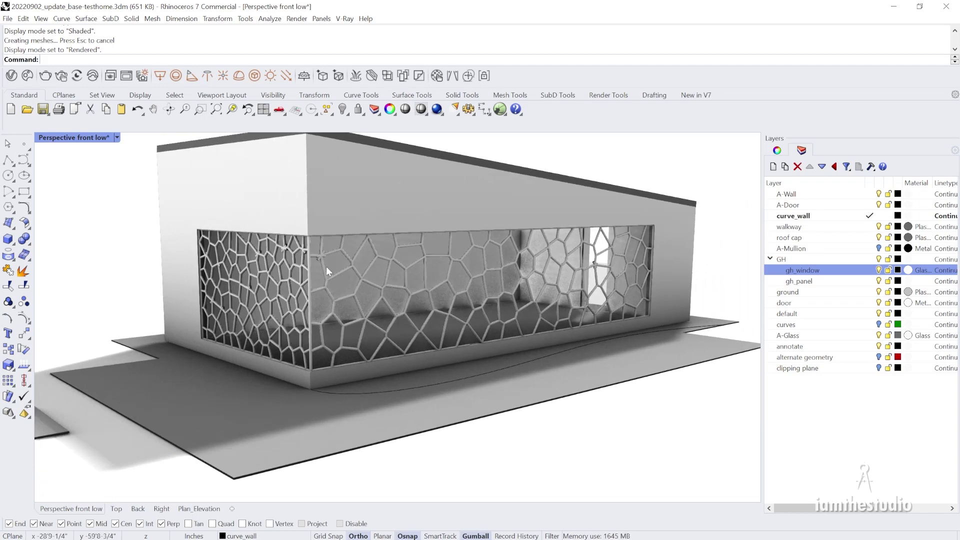
right_drag(296, 278, 301, 298)
scroll(260, 275, up, 2)
scroll(361, 317, down, 5)
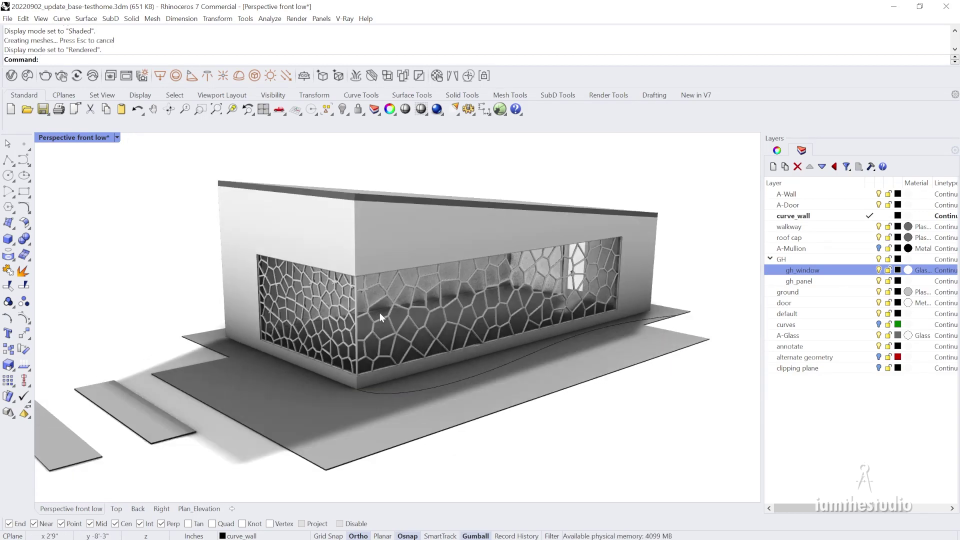
scroll(358, 313, down, 2)
scroll(272, 331, up, 2)
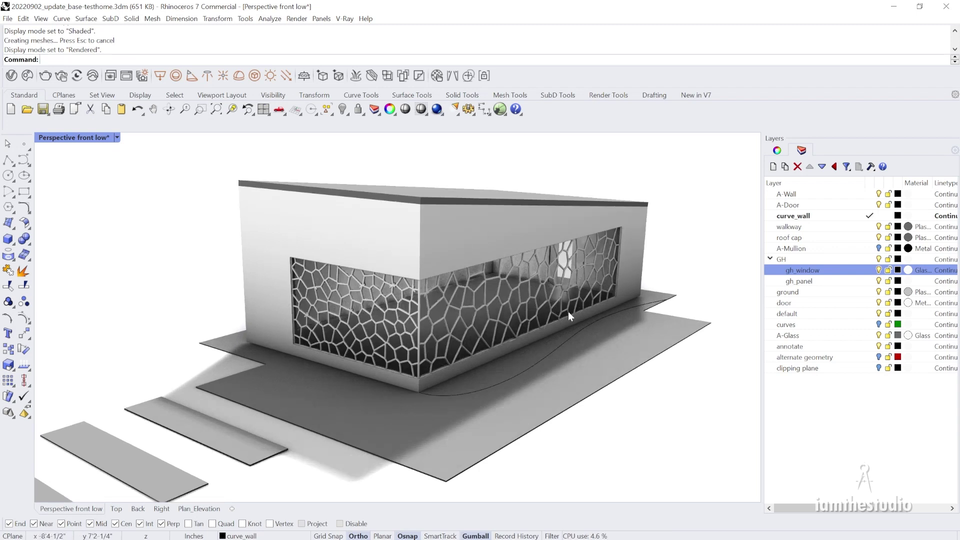
mouse_move(567, 311)
right_down()
mouse_move(615, 285)
mouse_move(590, 299)
right_up()
scroll(609, 277, up, 3)
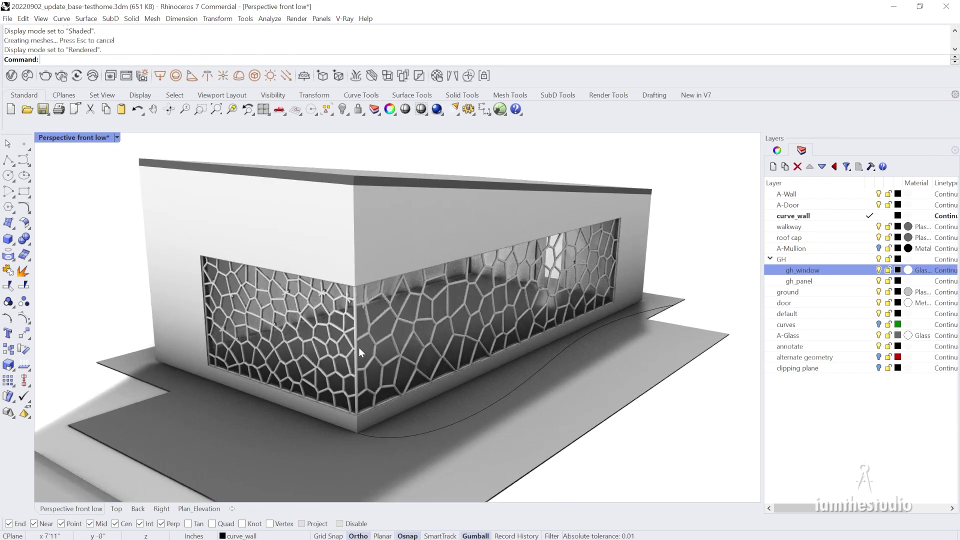
scroll(590, 301, down, 3)
scroll(360, 349, up, 3)
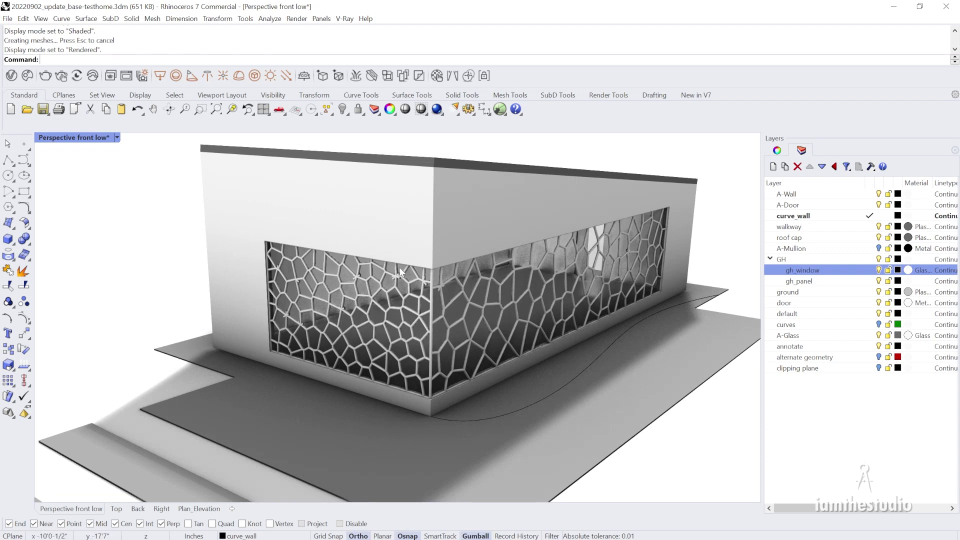
scroll(574, 453, down, 4)
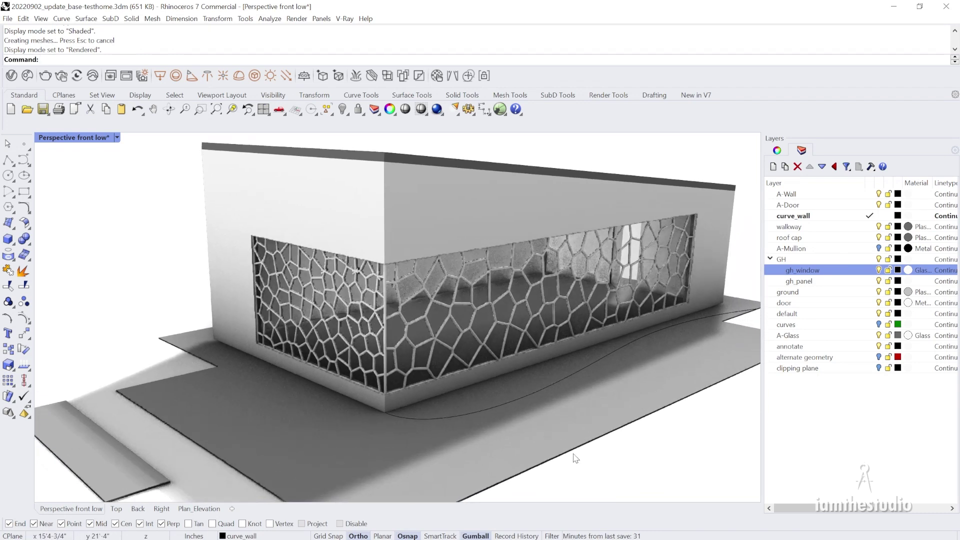